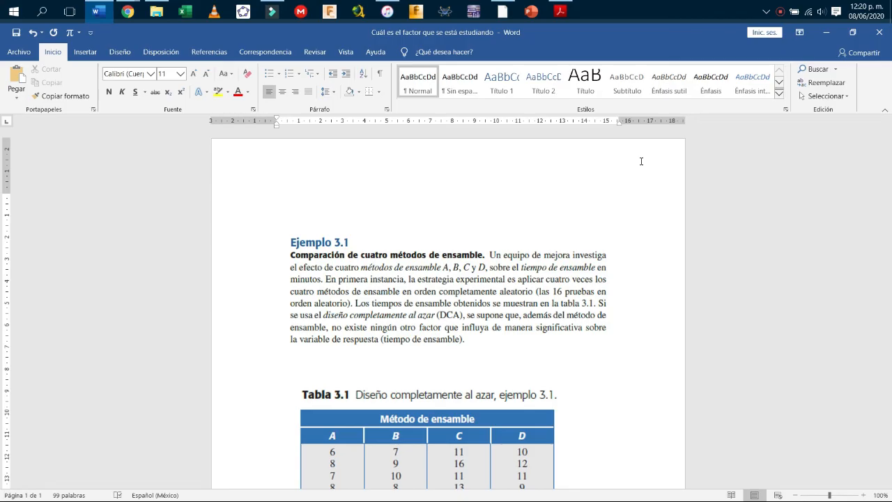
Scroll the worksheet to show questions a) to d), then switch to the Acrobat textbook window.
{"action": "scroll", "coordinate": [505, 307], "scroll_direction": "down", "scroll_amount": 3}
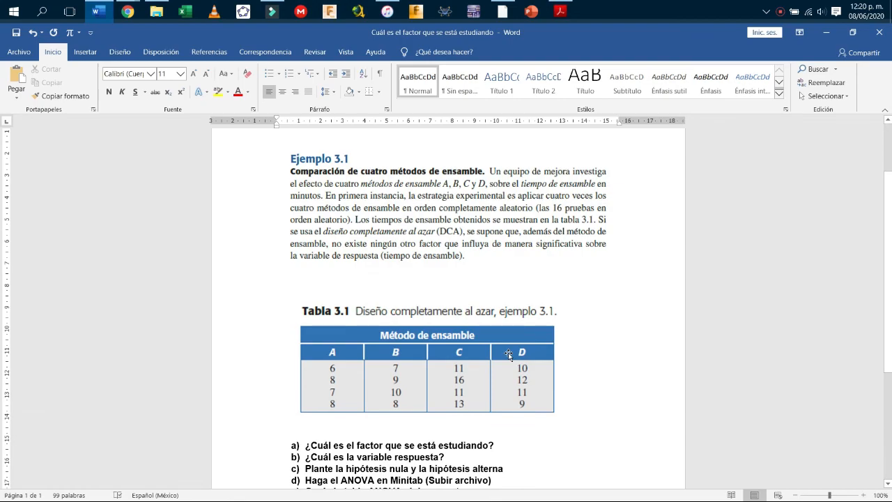
{"action": "left_click", "coordinate": [561, 7]}
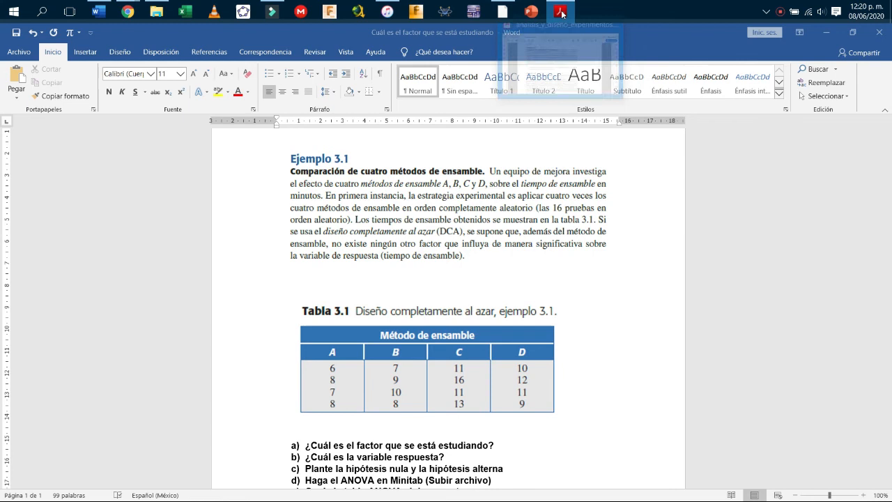
Switch between Word and the PDF reader, then restore Word to full screen.
{"action": "left_click", "coordinate": [543, 82]}
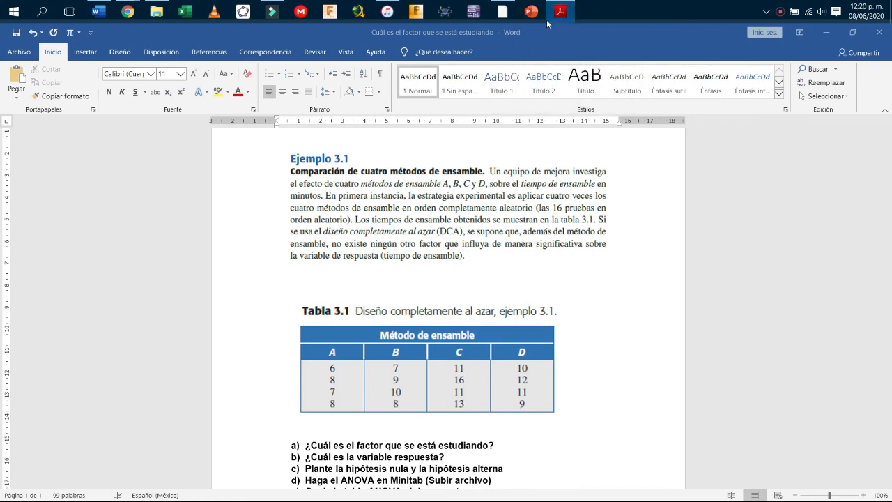
{"action": "mouse_move", "coordinate": [558, 7]}
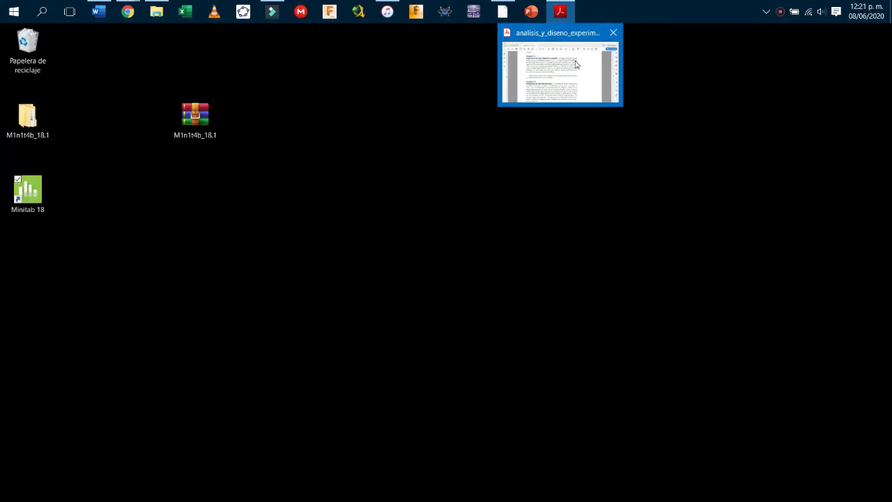
{"action": "left_click", "coordinate": [575, 63]}
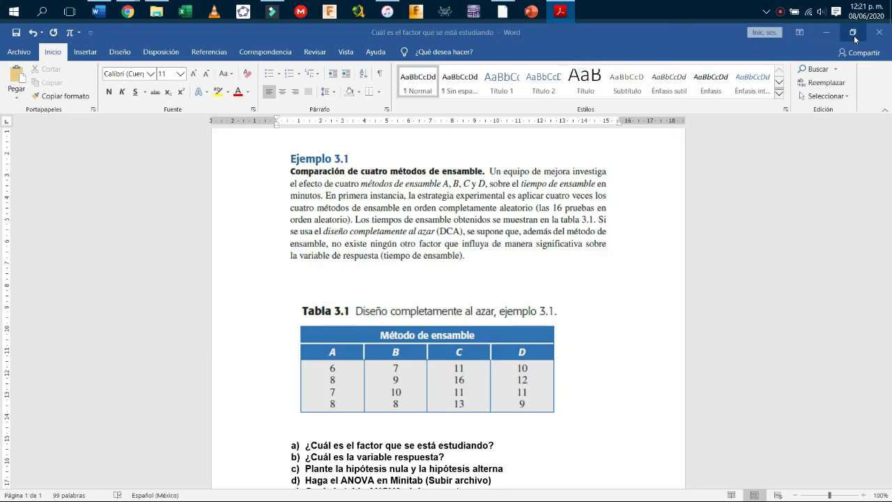
{"action": "left_click", "coordinate": [852, 32]}
{"action": "mouse_move", "coordinate": [558, 13]}
{"action": "left_click", "coordinate": [556, 56]}
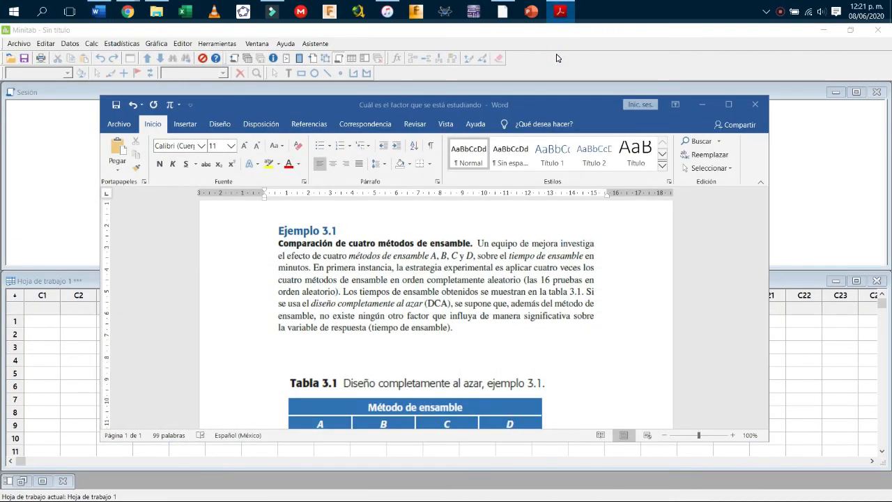
{"action": "double_click", "coordinate": [581, 112]}
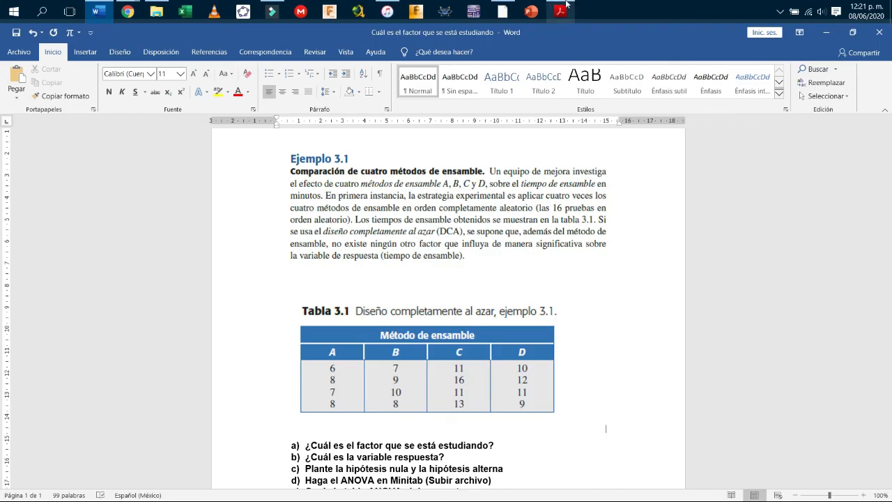
Close the Acrobat PDF reader and bring up File Explorer.
{"action": "mouse_move", "coordinate": [563, 5]}
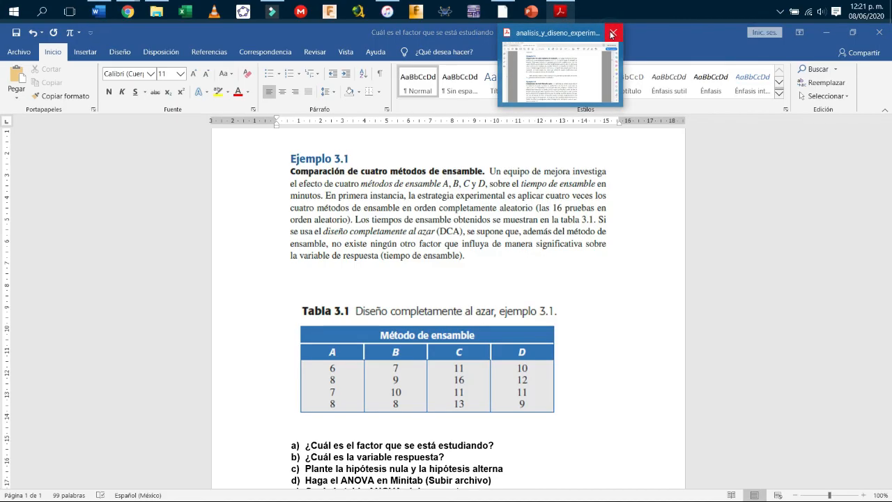
{"action": "mouse_move", "coordinate": [606, 81]}
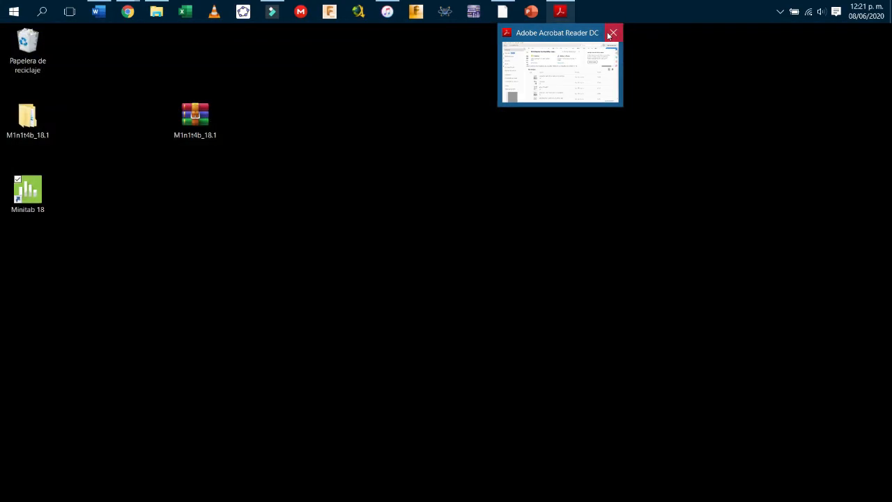
{"action": "left_click", "coordinate": [614, 32]}
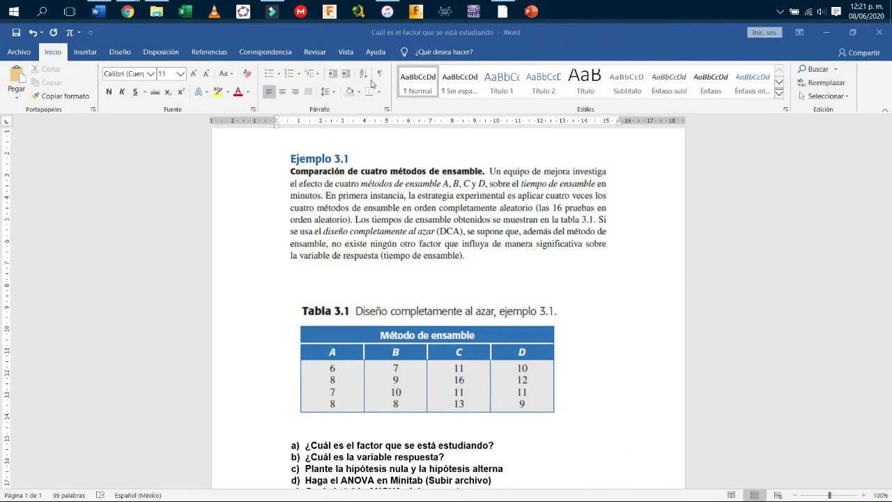
{"action": "left_click", "coordinate": [156, 11]}
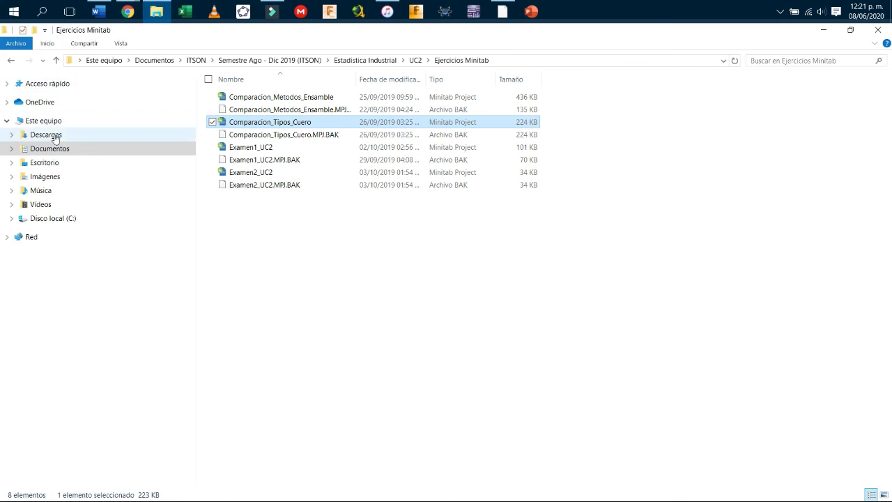
Browse Quick Access to Verano 2020 › Estadistica Industrial 2020 › Libro and open analisis_y_diseno_experimentos.pdf.
{"action": "left_click", "coordinate": [7, 83]}
{"action": "left_click", "coordinate": [87, 153]}
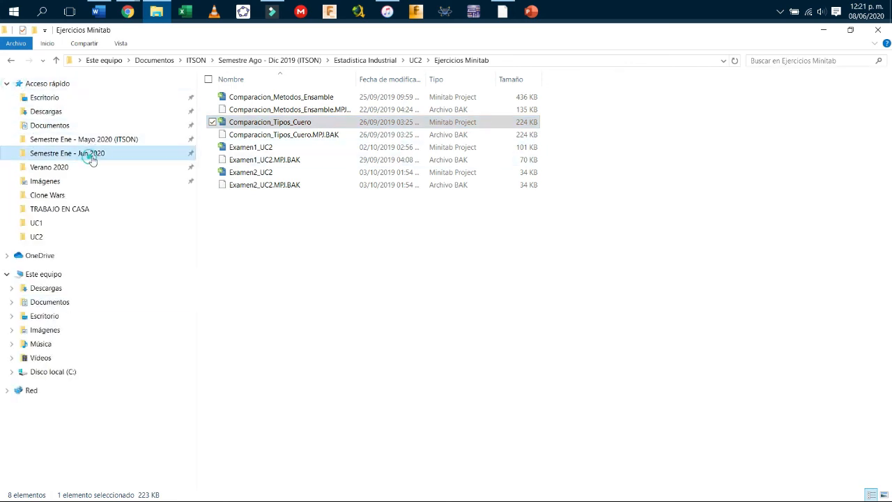
{"action": "double_click", "coordinate": [296, 175]}
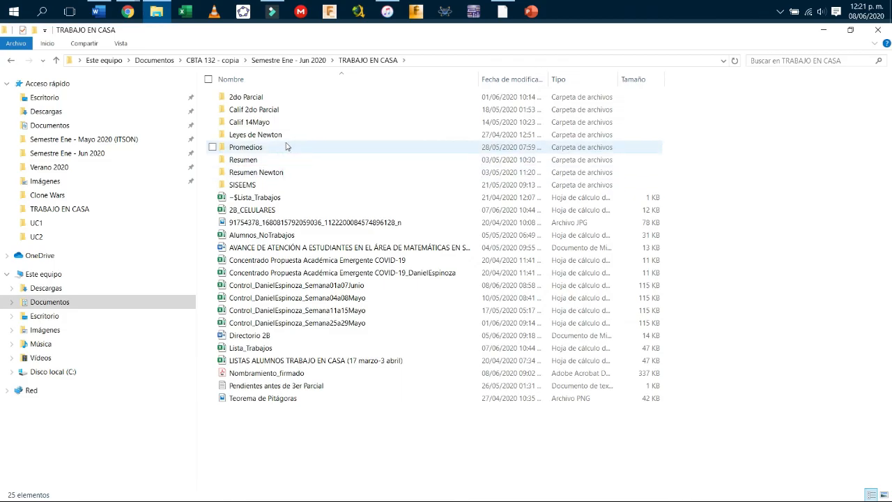
{"action": "left_click", "coordinate": [101, 159]}
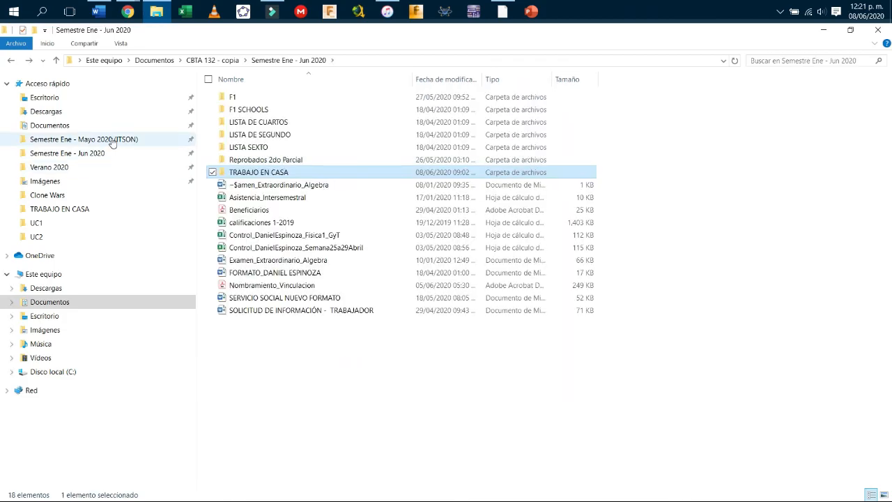
{"action": "left_click", "coordinate": [55, 168]}
{"action": "double_click", "coordinate": [280, 99]}
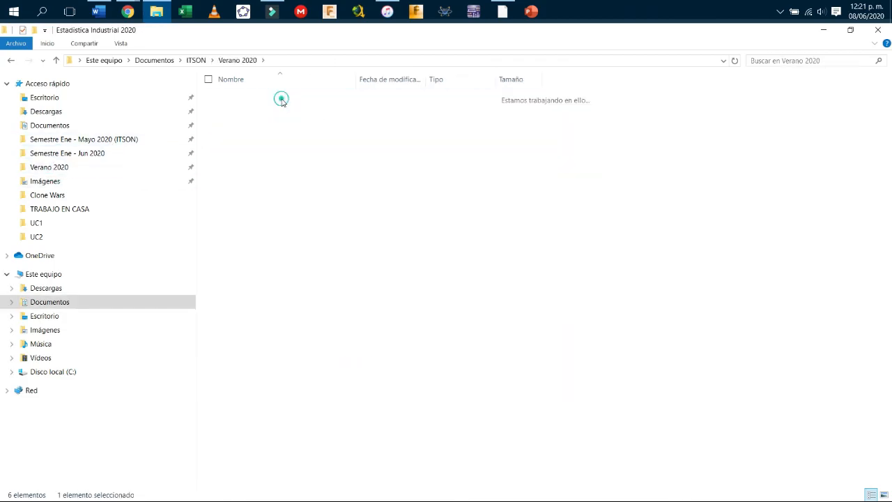
{"action": "double_click", "coordinate": [275, 98]}
{"action": "left_click", "coordinate": [277, 100]}
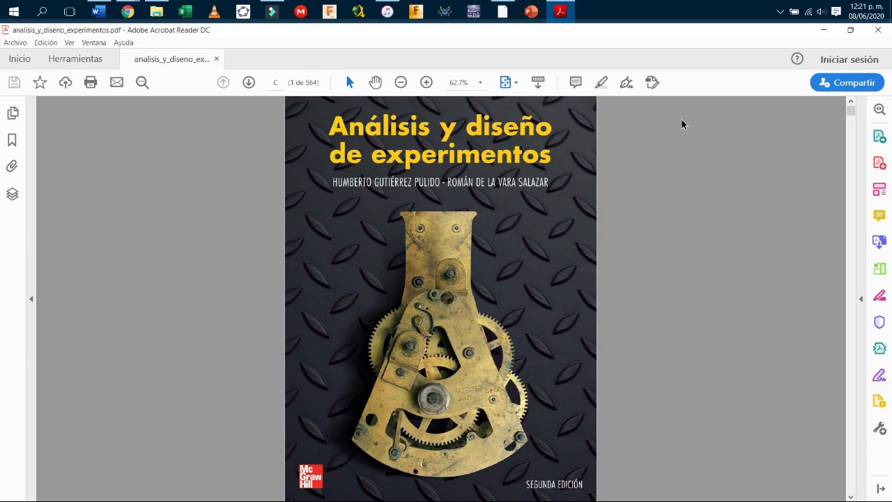
Page forward through the textbook to page 63 with Ejemplo 3.1 and Tabla 3.1.
{"action": "left_click", "coordinate": [250, 86]}
{"action": "left_click", "coordinate": [249, 84]}
{"action": "left_click", "coordinate": [248, 84]}
{"action": "left_click", "coordinate": [248, 84]}
{"action": "left_click", "coordinate": [249, 84]}
{"action": "left_click", "coordinate": [249, 85]}
{"action": "left_click", "coordinate": [248, 84]}
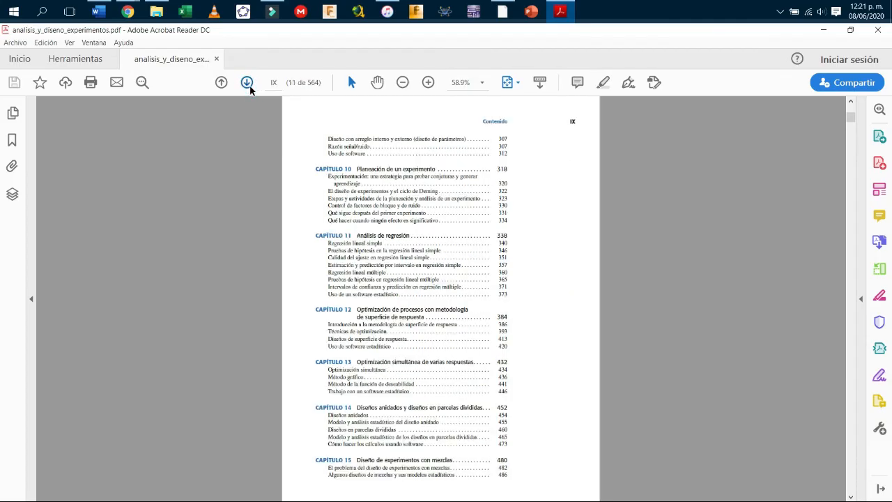
{"action": "left_click", "coordinate": [249, 84]}
{"action": "left_click", "coordinate": [249, 85]}
{"action": "left_click", "coordinate": [249, 84]}
{"action": "left_click", "coordinate": [249, 84]}
{"action": "left_click", "coordinate": [249, 84]}
{"action": "left_click", "coordinate": [248, 84]}
{"action": "left_click", "coordinate": [247, 83]}
{"action": "left_click", "coordinate": [246, 83]}
{"action": "left_click", "coordinate": [247, 84]}
{"action": "left_click", "coordinate": [247, 84]}
{"action": "left_click", "coordinate": [247, 83]}
{"action": "left_click", "coordinate": [246, 84]}
{"action": "left_click", "coordinate": [246, 84]}
{"action": "left_click", "coordinate": [247, 83]}
{"action": "left_click", "coordinate": [249, 83]}
{"action": "left_click", "coordinate": [248, 84]}
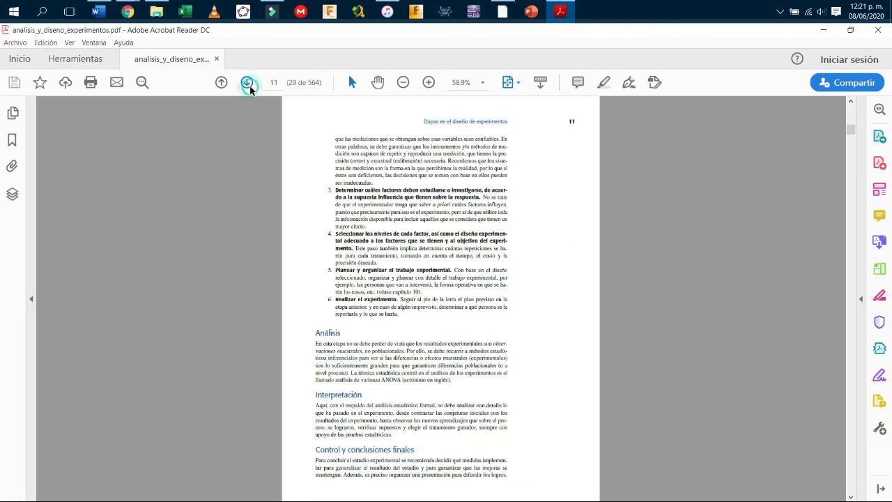
{"action": "left_click", "coordinate": [248, 84]}
{"action": "left_click", "coordinate": [248, 83]}
{"action": "left_click", "coordinate": [248, 84]}
{"action": "left_click", "coordinate": [248, 83]}
{"action": "left_click", "coordinate": [248, 83]}
{"action": "left_click", "coordinate": [248, 84]}
{"action": "left_click", "coordinate": [248, 84]}
{"action": "left_click", "coordinate": [248, 84]}
{"action": "left_click", "coordinate": [248, 83]}
{"action": "left_click", "coordinate": [248, 84]}
{"action": "left_click", "coordinate": [248, 84]}
{"action": "left_click", "coordinate": [248, 83]}
{"action": "left_click", "coordinate": [248, 84]}
{"action": "left_click", "coordinate": [248, 84]}
{"action": "left_click", "coordinate": [248, 83]}
{"action": "left_click", "coordinate": [248, 84]}
{"action": "left_click", "coordinate": [248, 84]}
{"action": "left_click", "coordinate": [248, 84]}
{"action": "left_click", "coordinate": [249, 83]}
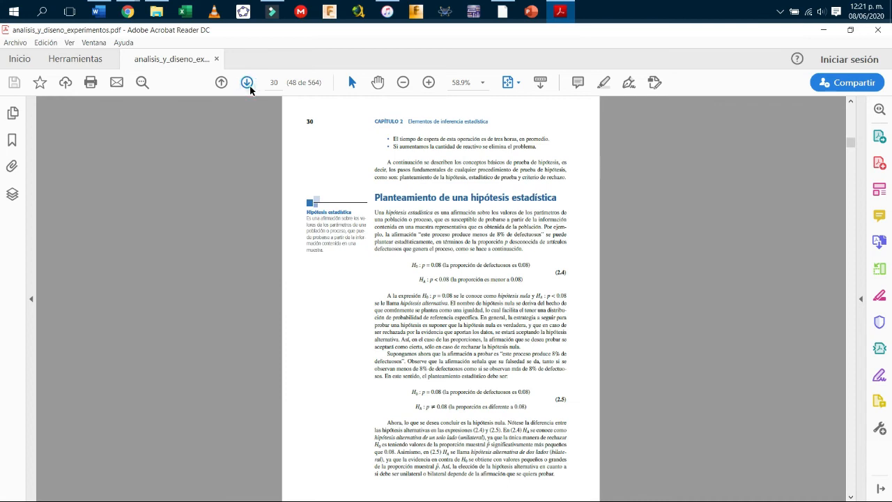
{"action": "left_click", "coordinate": [248, 84]}
{"action": "left_click", "coordinate": [248, 84]}
{"action": "left_click", "coordinate": [248, 83]}
{"action": "left_click", "coordinate": [249, 84]}
{"action": "left_click", "coordinate": [248, 83]}
{"action": "left_click", "coordinate": [248, 83]}
{"action": "left_click", "coordinate": [248, 84]}
{"action": "left_click", "coordinate": [248, 83]}
{"action": "left_click", "coordinate": [248, 84]}
{"action": "left_click", "coordinate": [248, 83]}
{"action": "left_click", "coordinate": [248, 83]}
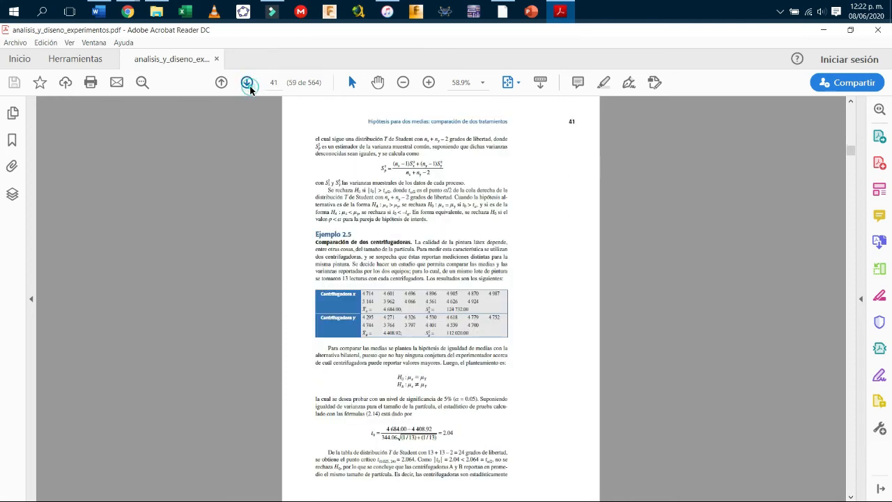
{"action": "left_click", "coordinate": [248, 83]}
{"action": "left_click", "coordinate": [248, 84]}
{"action": "left_click", "coordinate": [248, 84]}
{"action": "left_click", "coordinate": [249, 84]}
{"action": "left_click", "coordinate": [247, 83]}
{"action": "left_click", "coordinate": [248, 83]}
{"action": "left_click", "coordinate": [247, 83]}
{"action": "left_click", "coordinate": [248, 83]}
{"action": "left_click", "coordinate": [247, 83]}
{"action": "left_click", "coordinate": [248, 83]}
{"action": "left_click", "coordinate": [247, 83]}
{"action": "left_click", "coordinate": [248, 83]}
{"action": "left_click", "coordinate": [248, 84]}
{"action": "left_click", "coordinate": [248, 84]}
{"action": "left_click", "coordinate": [248, 84]}
{"action": "left_click", "coordinate": [248, 84]}
{"action": "left_click", "coordinate": [249, 83]}
{"action": "left_click", "coordinate": [249, 83]}
{"action": "left_click", "coordinate": [248, 83]}
{"action": "left_click", "coordinate": [248, 83]}
{"action": "left_click", "coordinate": [249, 84]}
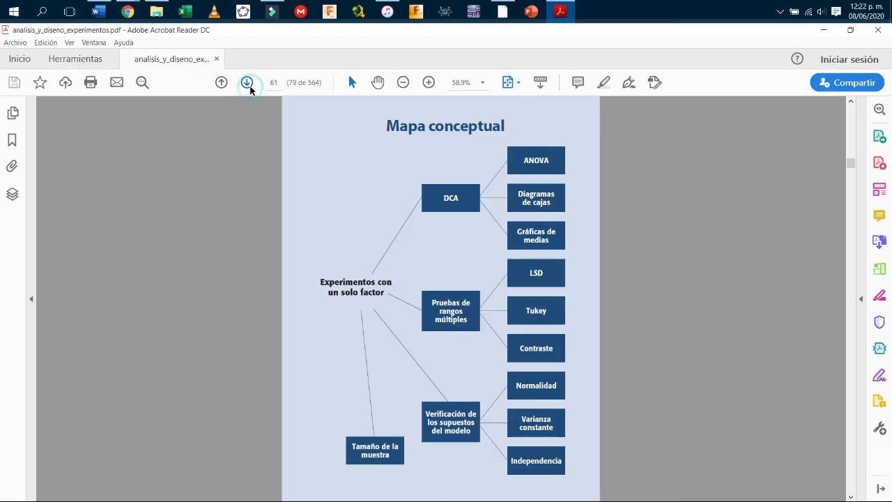
{"action": "left_click", "coordinate": [249, 84]}
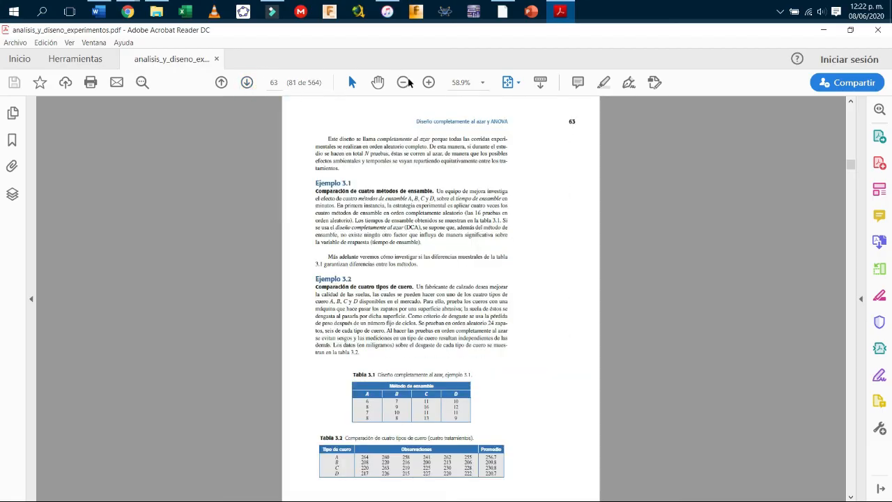
Zoom in three levels to make page 63 readable.
{"action": "left_click", "coordinate": [427, 83]}
{"action": "left_click", "coordinate": [427, 83]}
{"action": "left_click", "coordinate": [427, 83]}
{"action": "left_click", "coordinate": [427, 83]}
Read through the Ejemplo 3.1 ANOVA pages and advance to page 70 with Ejemplo 3.3.
{"action": "scroll", "coordinate": [466, 293], "scroll_direction": "down", "scroll_amount": 2}
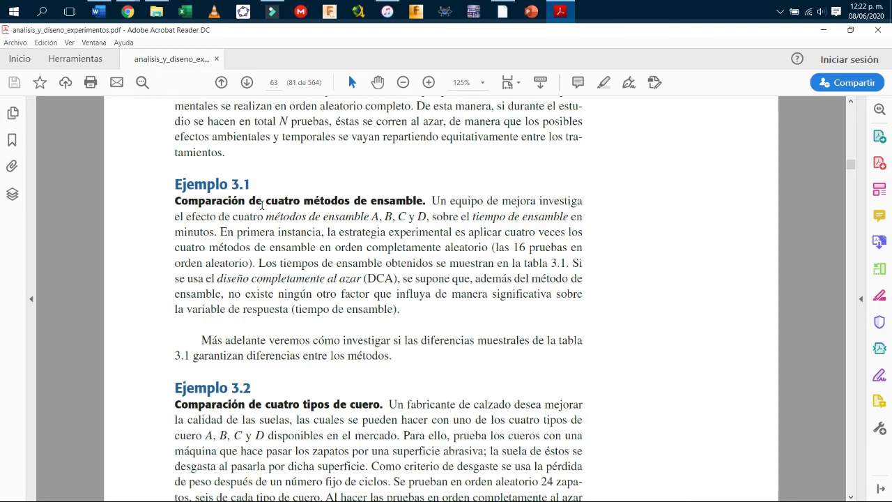
{"action": "scroll", "coordinate": [265, 223], "scroll_direction": "down", "scroll_amount": 2}
{"action": "scroll", "coordinate": [266, 245], "scroll_direction": "down", "scroll_amount": 3}
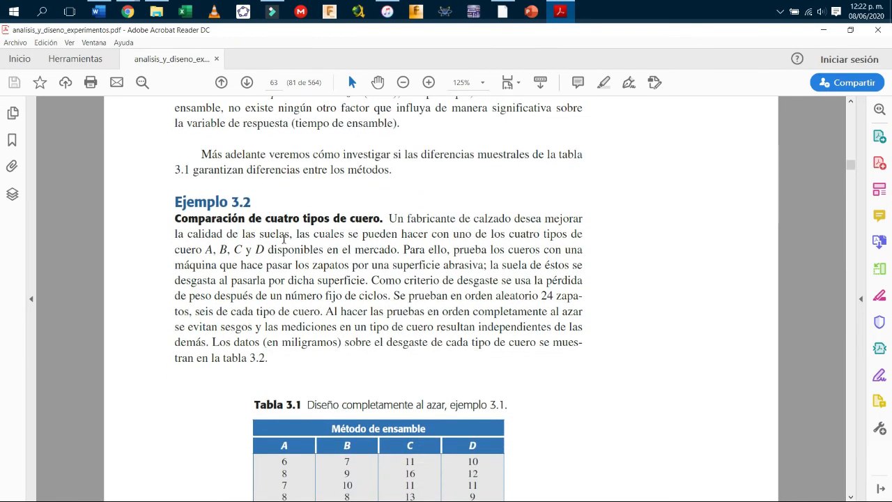
{"action": "scroll", "coordinate": [276, 284], "scroll_direction": "down", "scroll_amount": 1}
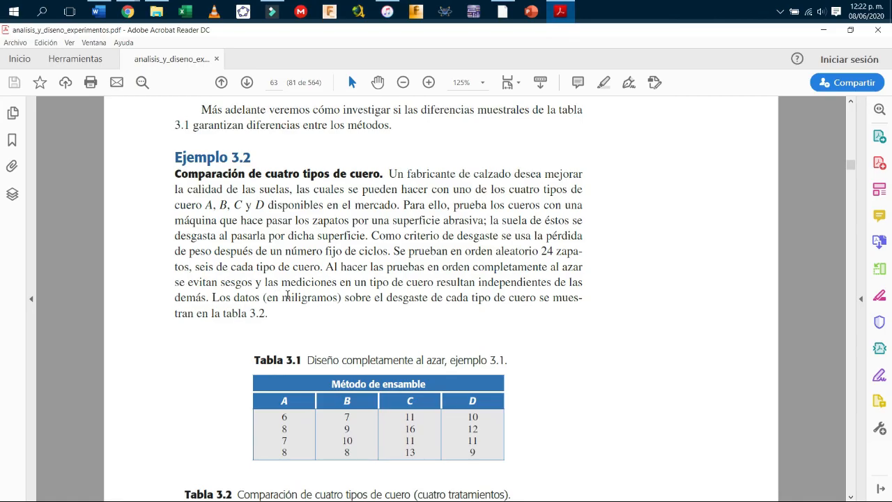
{"action": "scroll", "coordinate": [304, 286], "scroll_direction": "down", "scroll_amount": 2}
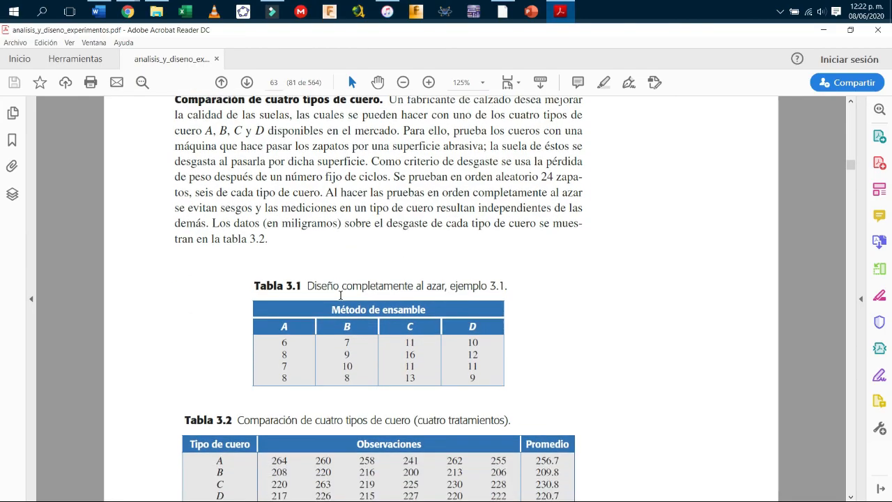
{"action": "scroll", "coordinate": [288, 293], "scroll_direction": "down", "scroll_amount": 10}
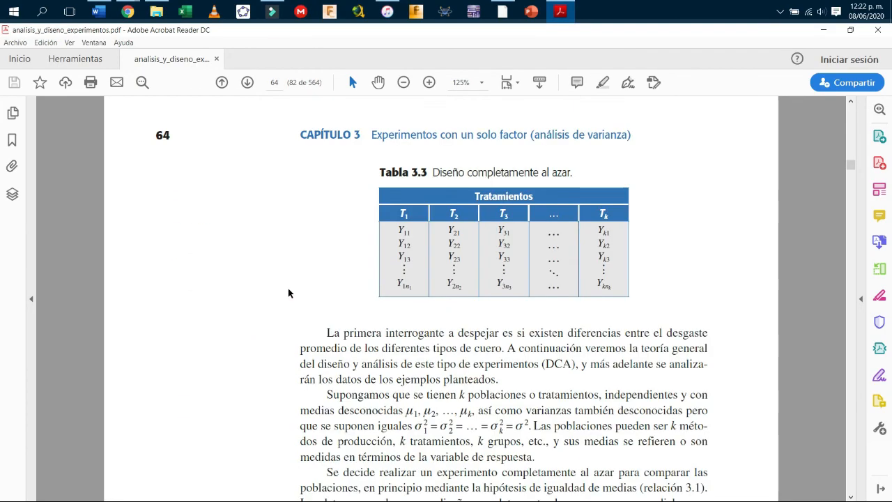
{"action": "scroll", "coordinate": [289, 294], "scroll_direction": "down", "scroll_amount": 8}
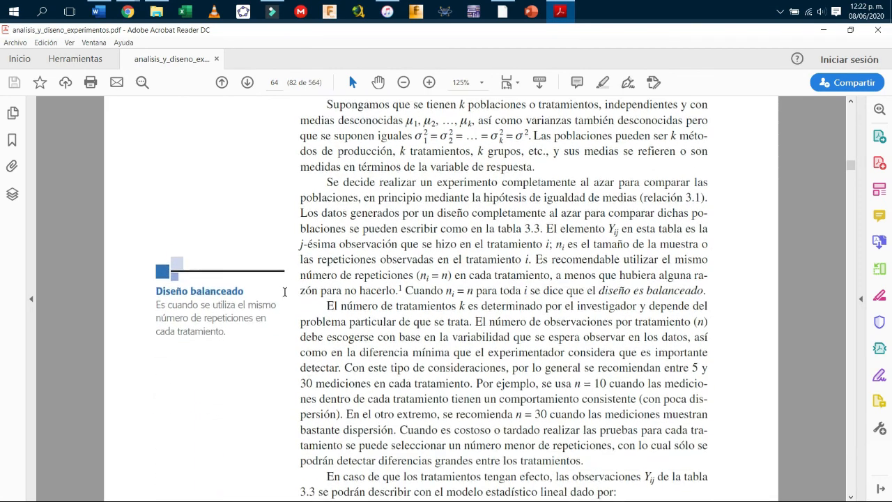
{"action": "scroll", "coordinate": [284, 293], "scroll_direction": "down", "scroll_amount": 12}
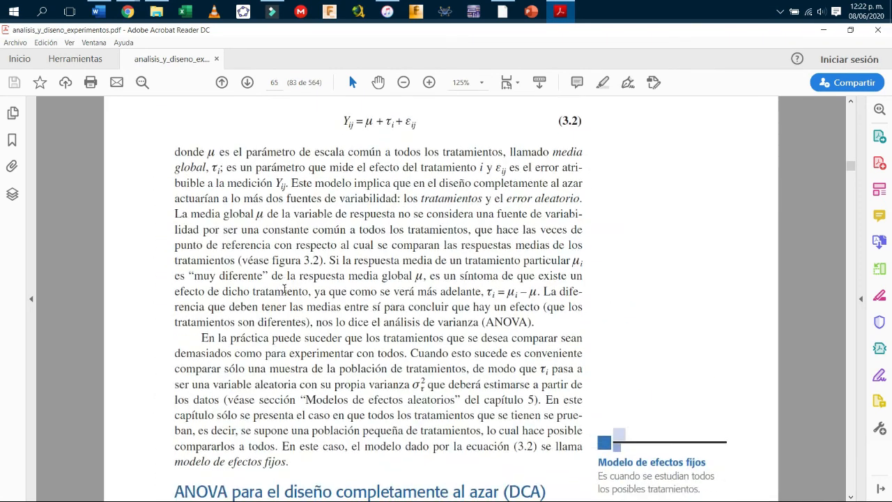
{"action": "left_click", "coordinate": [247, 83]}
{"action": "left_click", "coordinate": [247, 82]}
{"action": "left_click", "coordinate": [246, 82]}
{"action": "left_click", "coordinate": [246, 82]}
{"action": "left_click", "coordinate": [246, 82]}
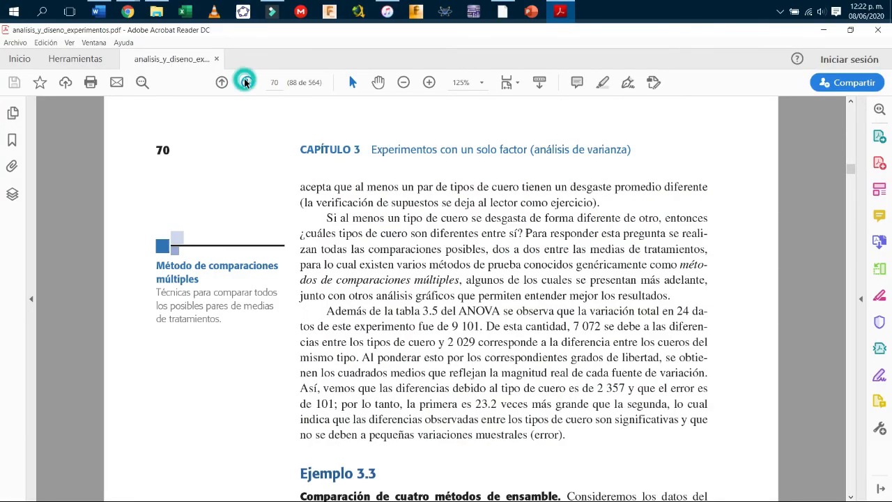
Scroll through Tabla 3.6 and the manual calculations to page 72, then return to Word.
{"action": "scroll", "coordinate": [290, 294], "scroll_direction": "down", "scroll_amount": 8}
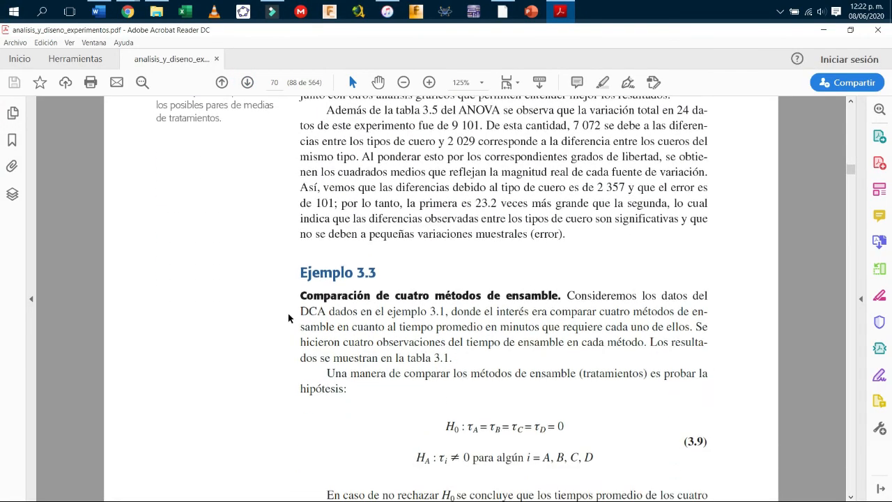
{"action": "scroll", "coordinate": [288, 315], "scroll_direction": "down", "scroll_amount": 10}
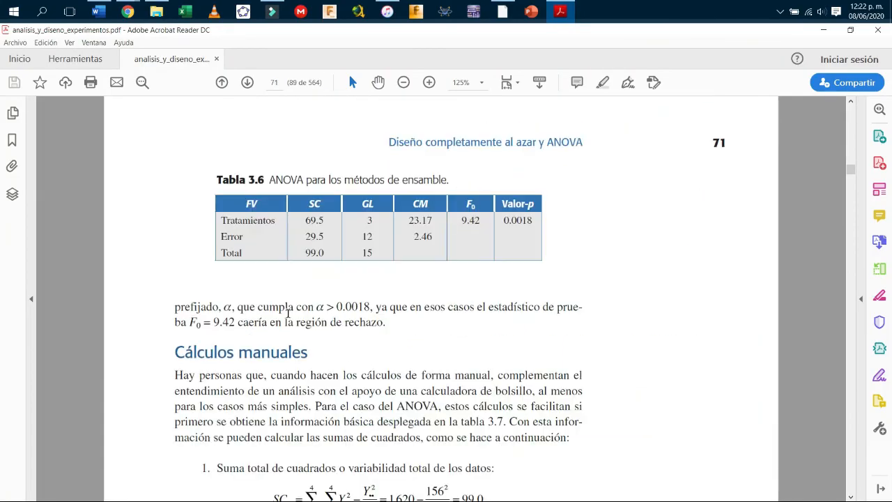
{"action": "scroll", "coordinate": [287, 313], "scroll_direction": "down", "scroll_amount": 3}
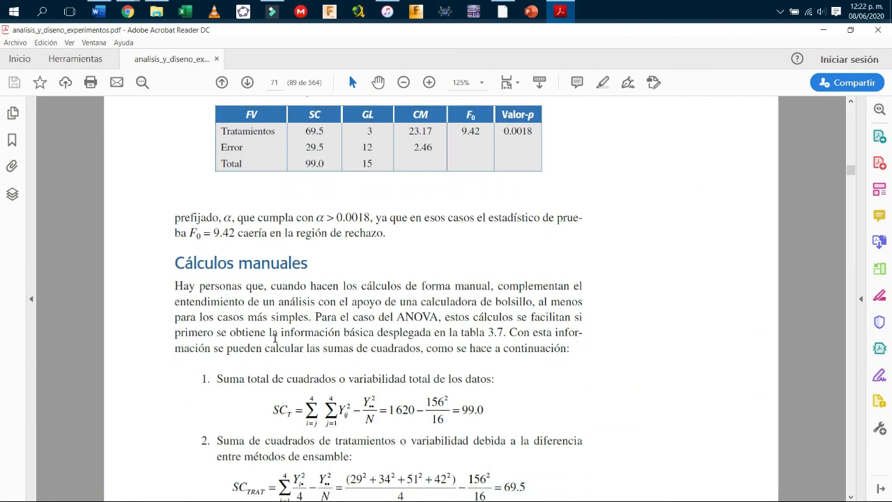
{"action": "scroll", "coordinate": [278, 240], "scroll_direction": "down", "scroll_amount": 3}
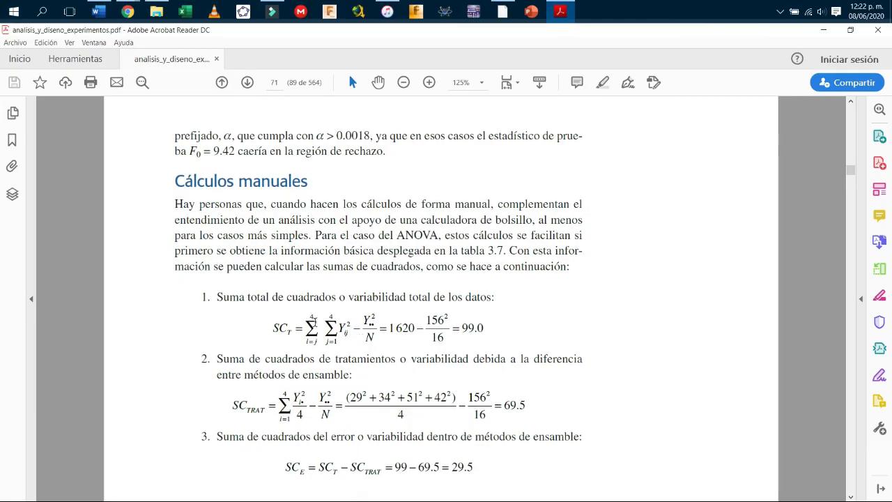
{"action": "scroll", "coordinate": [305, 386], "scroll_direction": "down", "scroll_amount": 8}
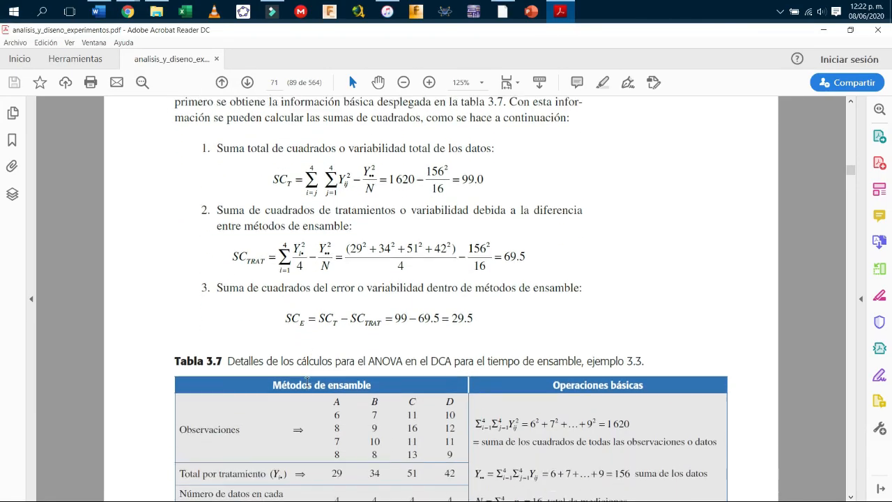
{"action": "scroll", "coordinate": [307, 381], "scroll_direction": "down", "scroll_amount": 10}
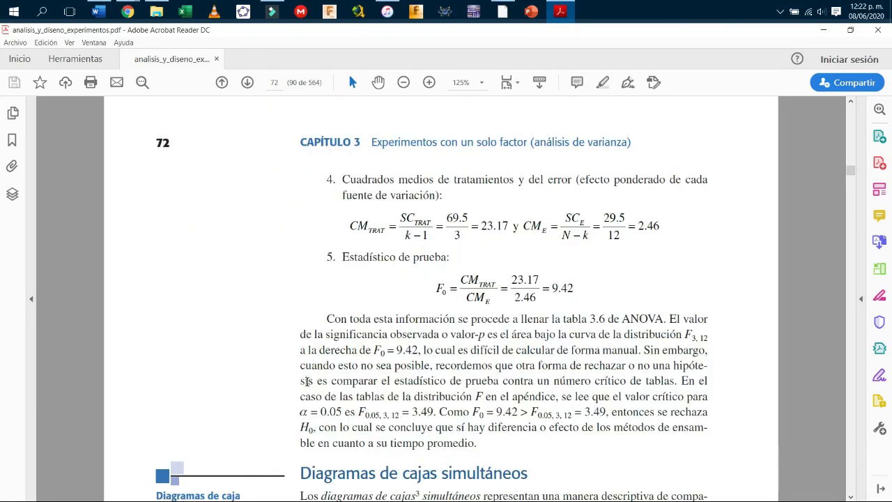
{"action": "scroll", "coordinate": [307, 381], "scroll_direction": "down", "scroll_amount": 1}
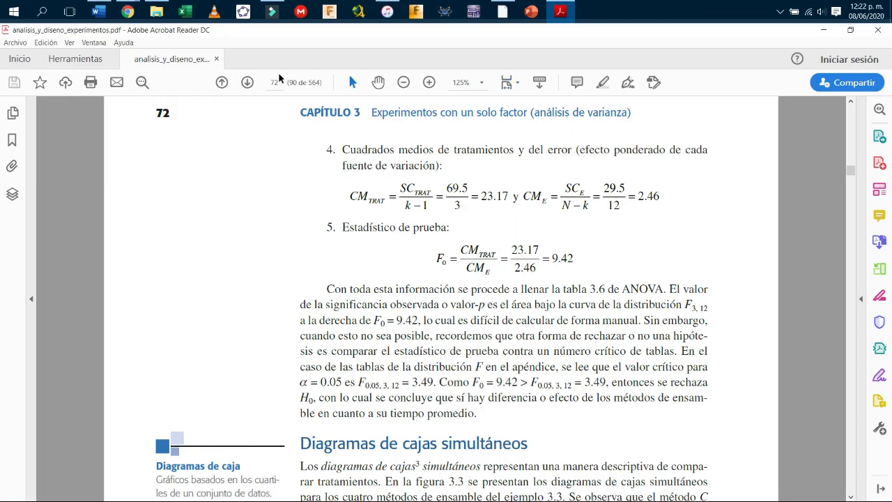
{"action": "left_click", "coordinate": [110, 11]}
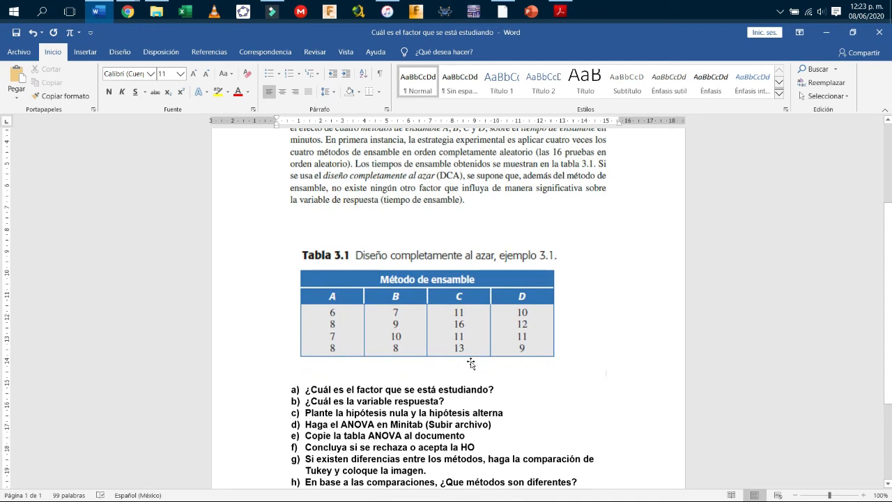
{"action": "scroll", "coordinate": [471, 363], "scroll_direction": "down", "scroll_amount": 3}
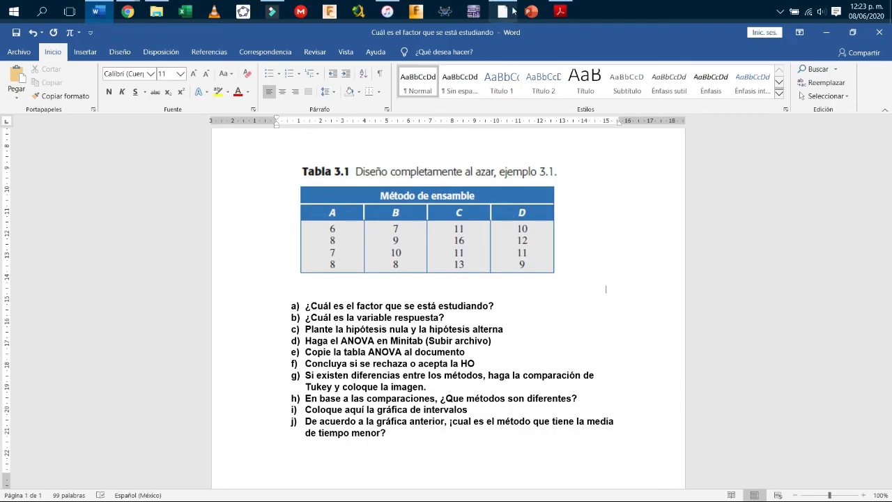
{"action": "mouse_move", "coordinate": [502, 11]}
{"action": "scroll", "coordinate": [492, 278], "scroll_direction": "up", "scroll_amount": 5}
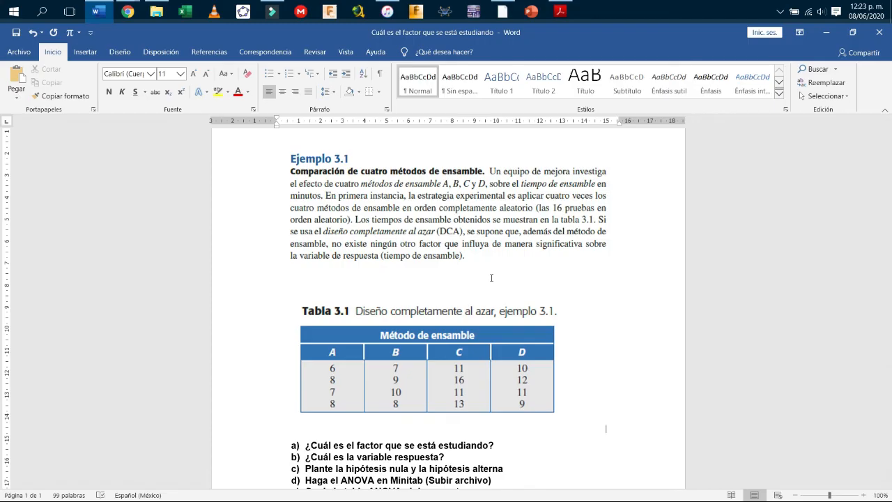
{"action": "scroll", "coordinate": [492, 277], "scroll_direction": "down", "scroll_amount": 3}
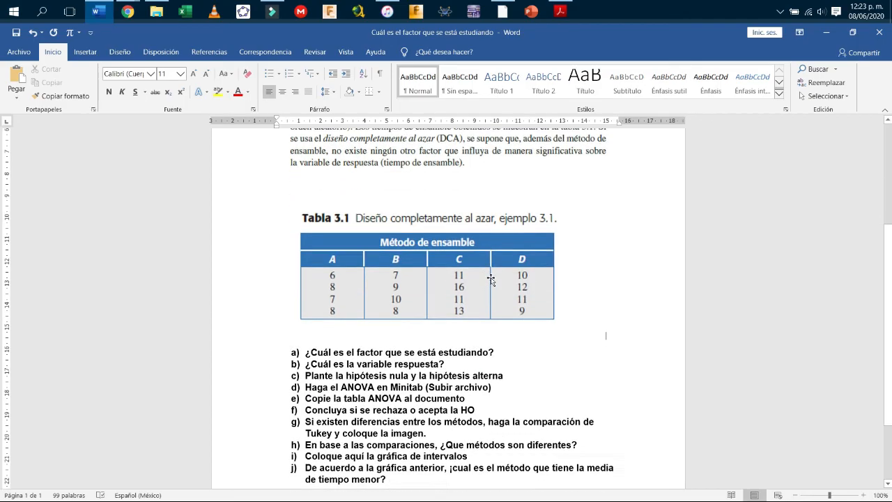
{"action": "left_click", "coordinate": [455, 266]}
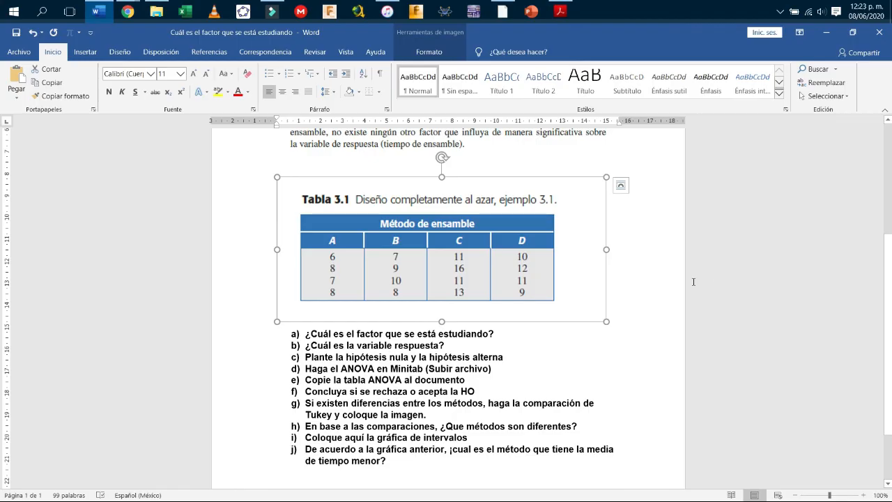
{"action": "scroll", "coordinate": [711, 280], "scroll_direction": "up", "scroll_amount": 3}
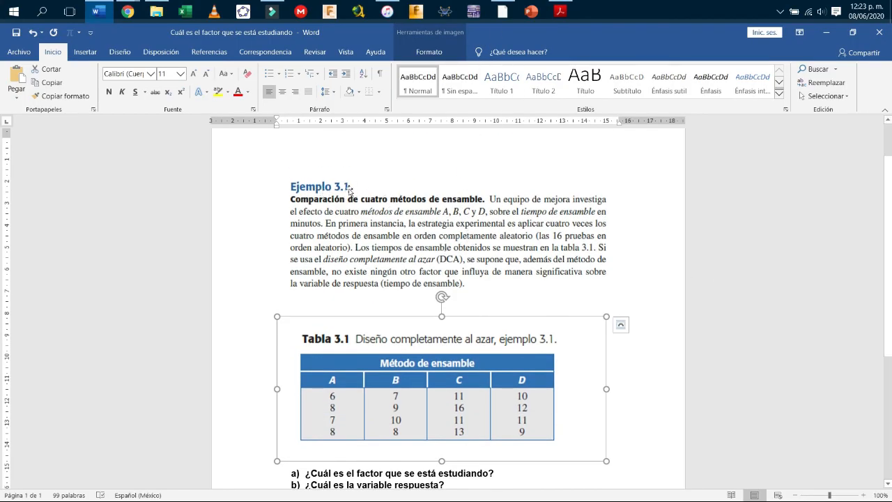
{"action": "left_click", "coordinate": [474, 222]}
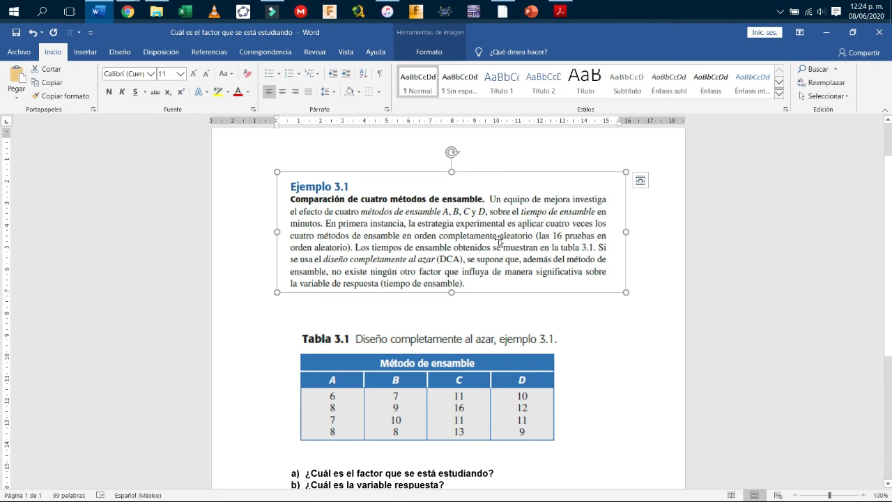
{"action": "scroll", "coordinate": [432, 251], "scroll_direction": "down", "scroll_amount": 1}
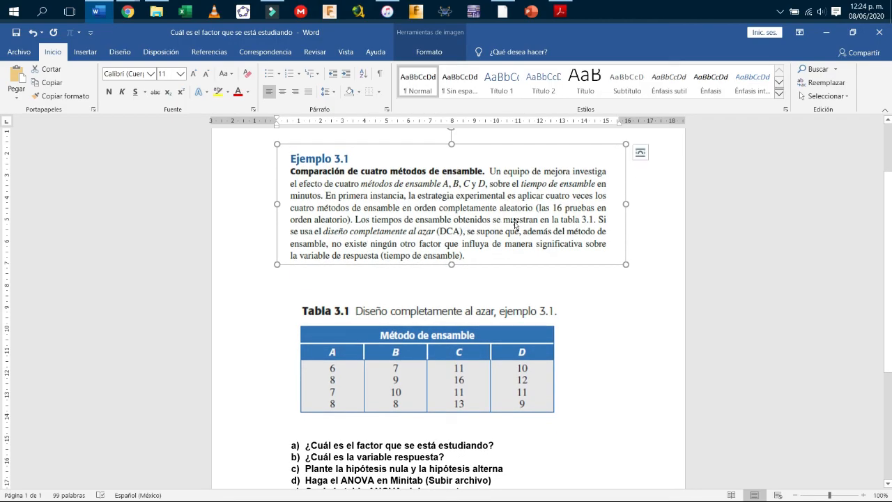
{"action": "left_click", "coordinate": [446, 342]}
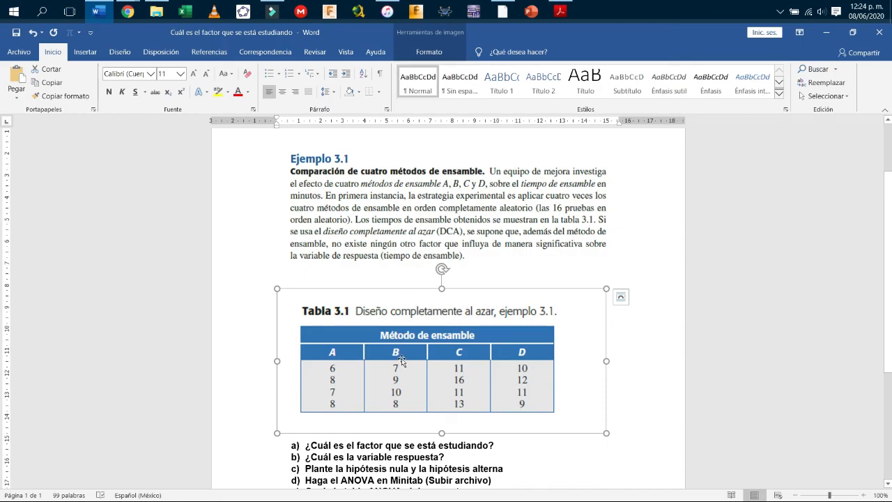
{"action": "scroll", "coordinate": [402, 359], "scroll_direction": "down", "scroll_amount": 1}
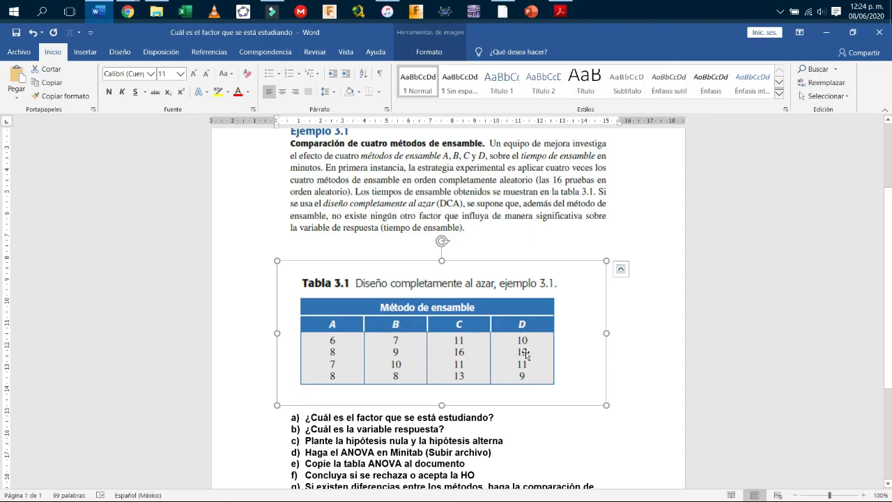
{"action": "scroll", "coordinate": [464, 338], "scroll_direction": "down", "scroll_amount": 1}
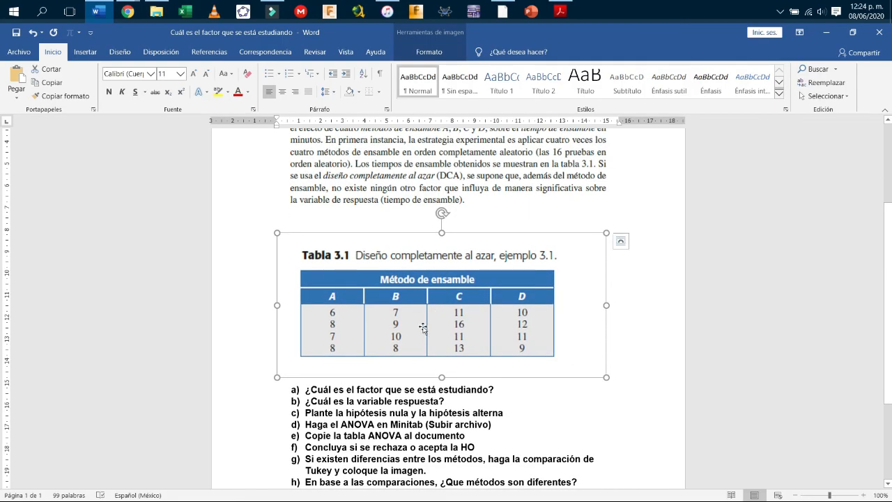
{"action": "scroll", "coordinate": [425, 327], "scroll_direction": "up", "scroll_amount": 2}
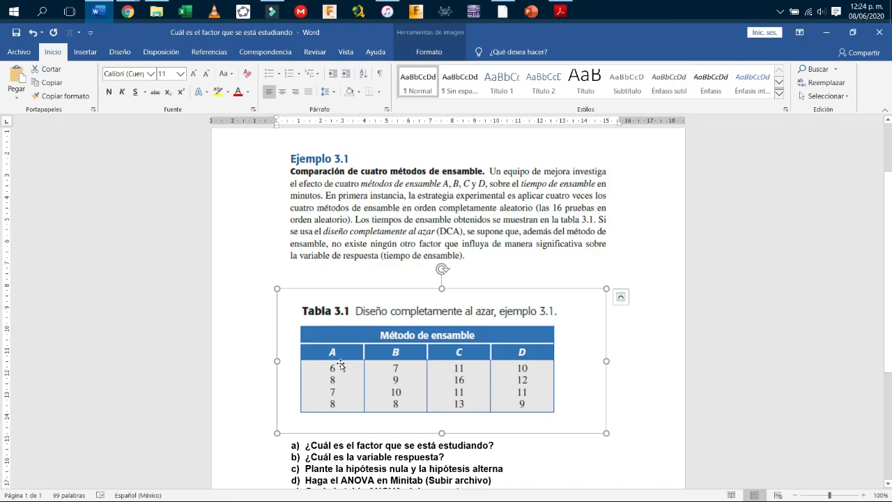
{"action": "scroll", "coordinate": [340, 365], "scroll_direction": "down", "scroll_amount": 1}
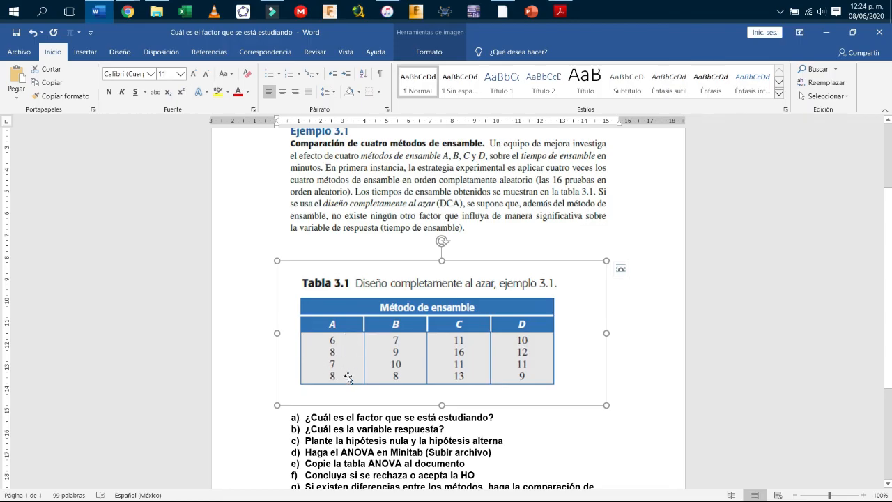
{"action": "left_click", "coordinate": [666, 339]}
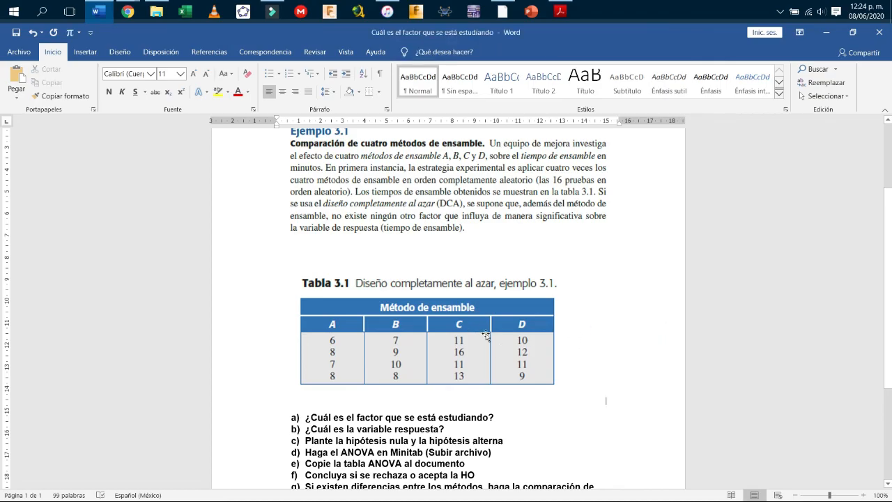
{"action": "scroll", "coordinate": [402, 314], "scroll_direction": "down", "scroll_amount": 1}
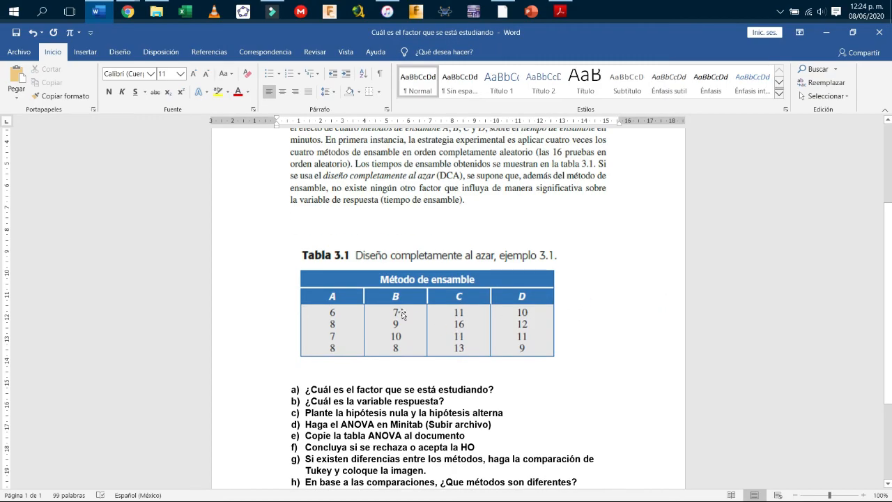
{"action": "left_click", "coordinate": [345, 301]}
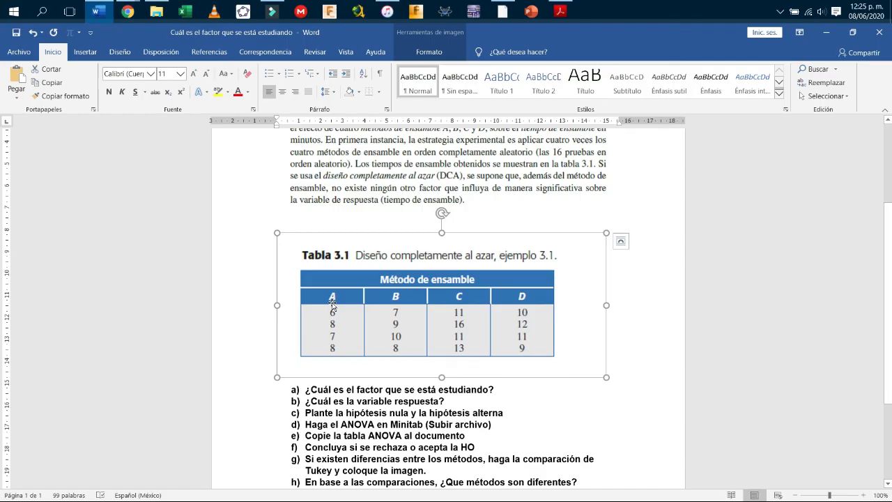
{"action": "left_click", "coordinate": [404, 297]}
{"action": "left_click", "coordinate": [464, 303]}
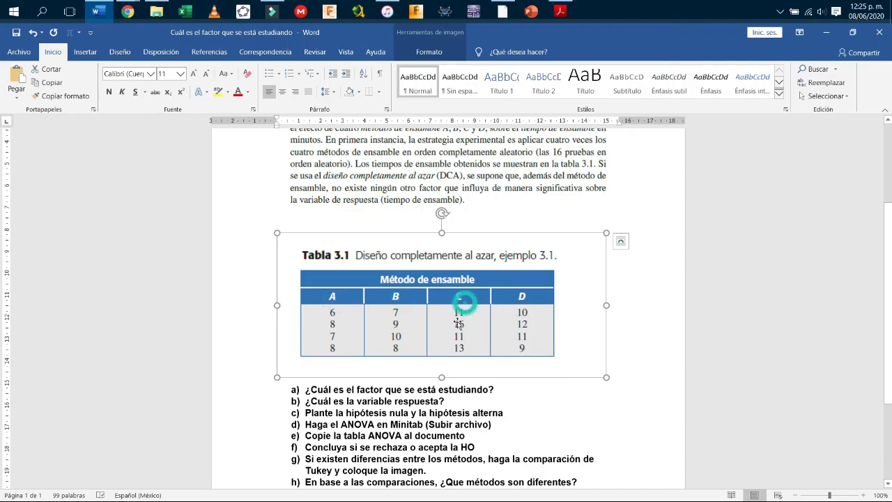
{"action": "left_click", "coordinate": [522, 300]}
{"action": "left_click", "coordinate": [363, 297]}
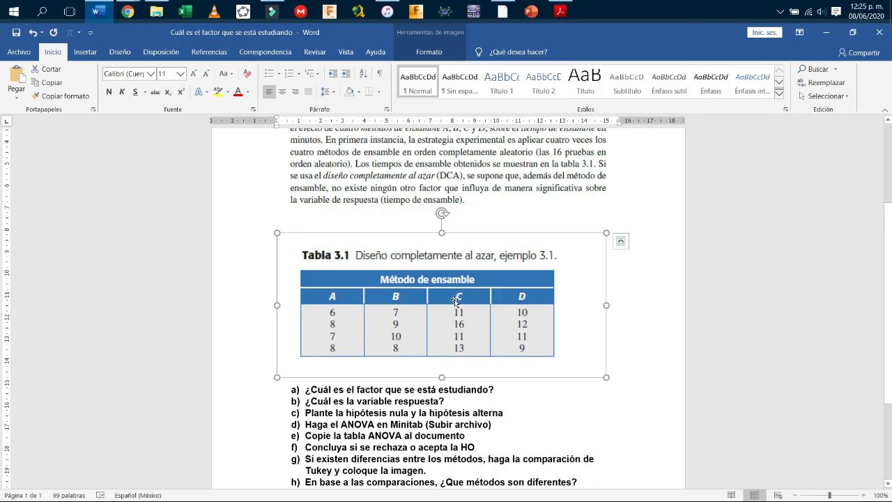
{"action": "scroll", "coordinate": [454, 300], "scroll_direction": "down", "scroll_amount": 2}
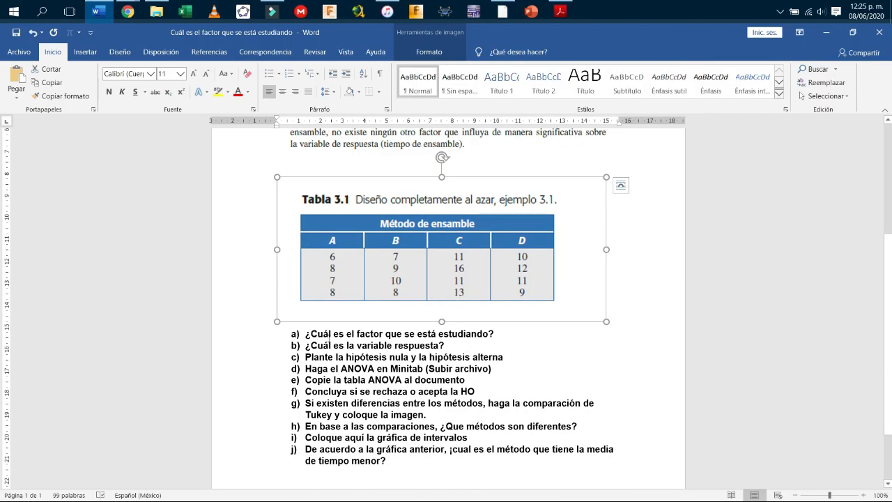
{"action": "left_click", "coordinate": [520, 334]}
{"action": "scroll", "coordinate": [481, 300], "scroll_direction": "up", "scroll_amount": 1}
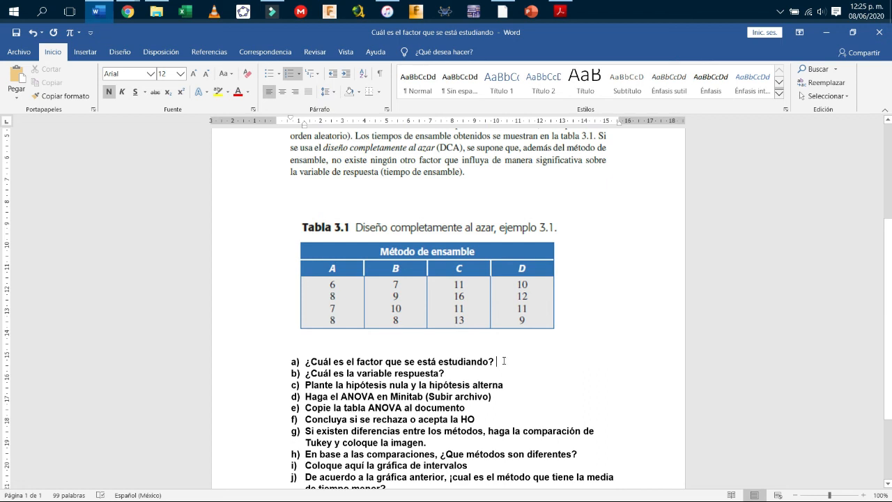
Under question a), type the non-bold answer 'Metodos de ensabmle'.
{"action": "scroll", "coordinate": [504, 360], "scroll_direction": "down", "scroll_amount": 3}
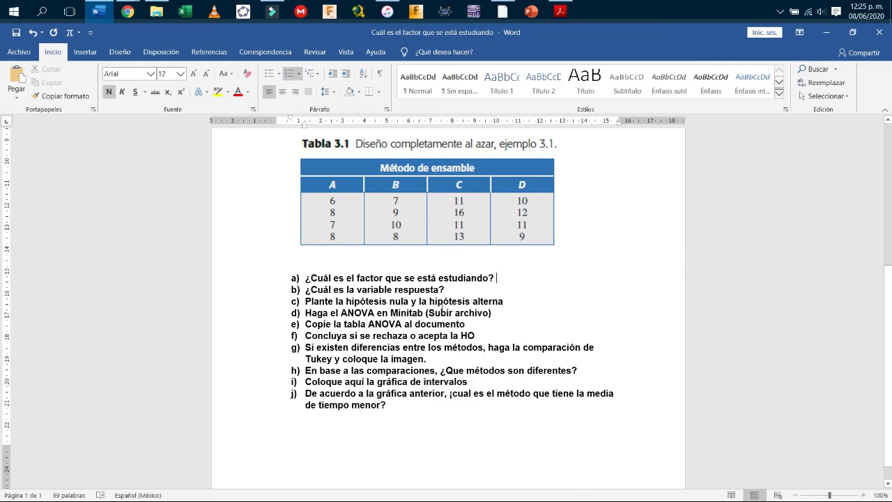
{"action": "left_click", "coordinate": [445, 291]}
{"action": "scroll", "coordinate": [508, 326], "scroll_direction": "up", "scroll_amount": 5}
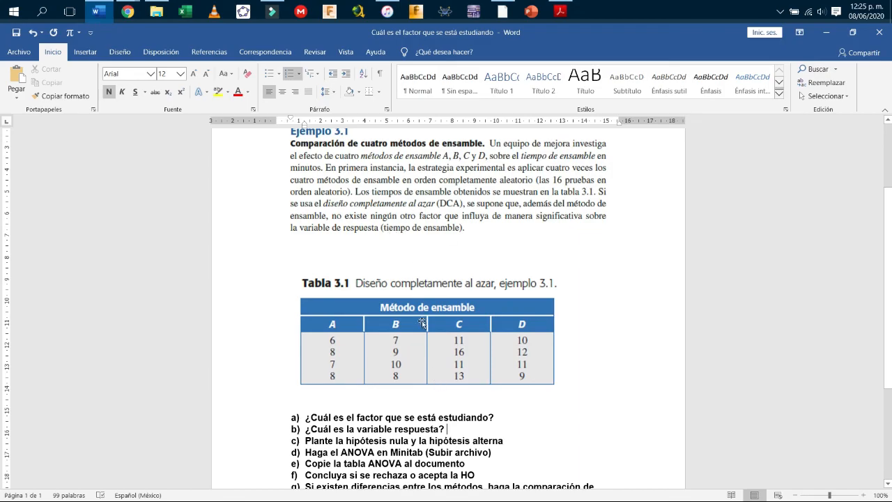
{"action": "scroll", "coordinate": [411, 252], "scroll_direction": "down", "scroll_amount": 3}
{"action": "left_click", "coordinate": [507, 332]}
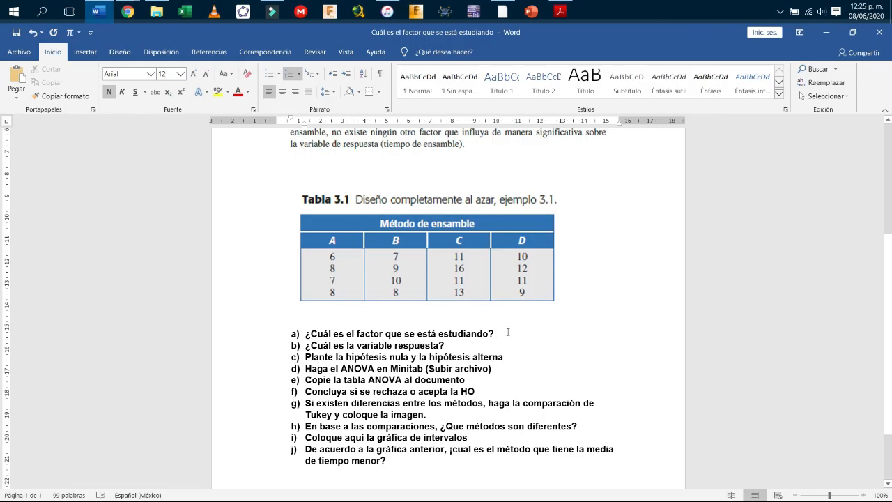
{"action": "key", "text": "Return"}
{"action": "key", "text": "Return"}
{"action": "key", "text": "ctrl+n"}
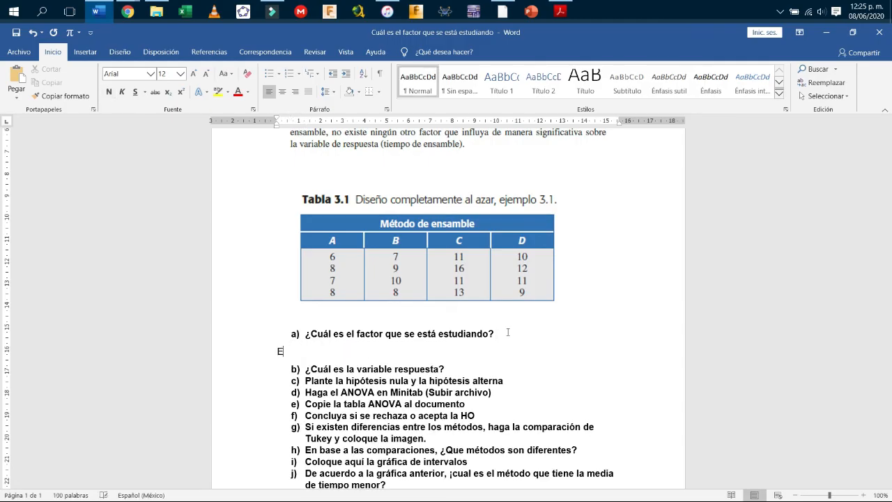
{"action": "type", "text": "Metodos de"}
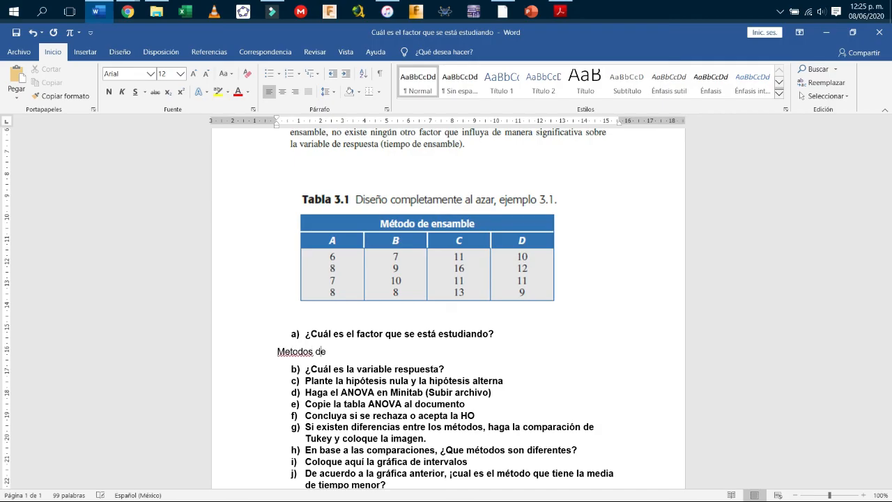
{"action": "type", "text": " ensabmle"}
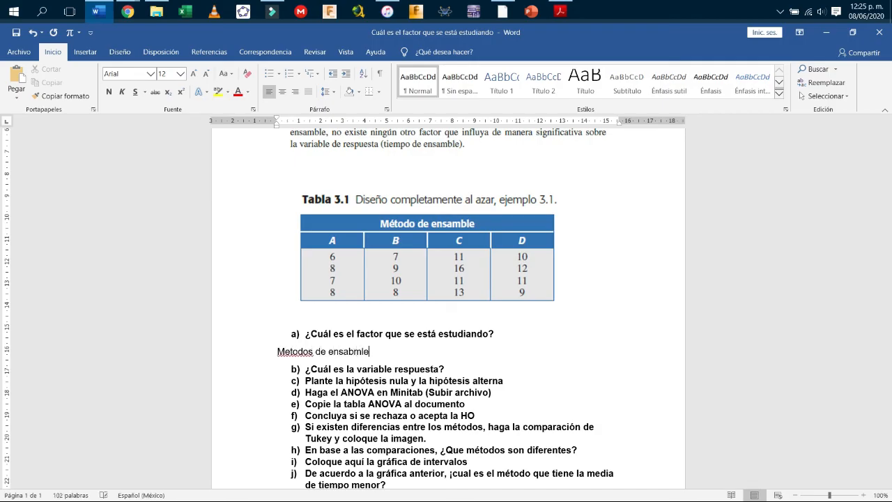
Under question b), type the non-bold answer 'Tiempo de ensamble en minutos'.
{"action": "left_click", "coordinate": [558, 366]}
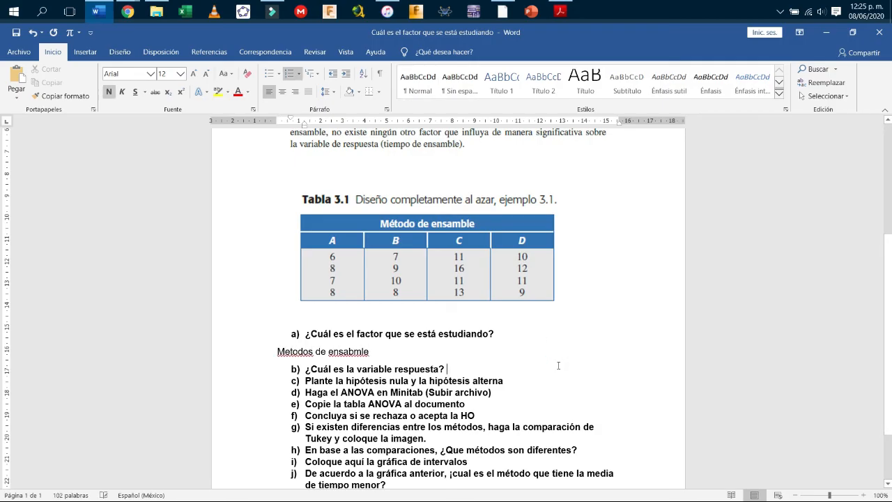
{"action": "key", "text": "Return"}
{"action": "key", "text": "Return"}
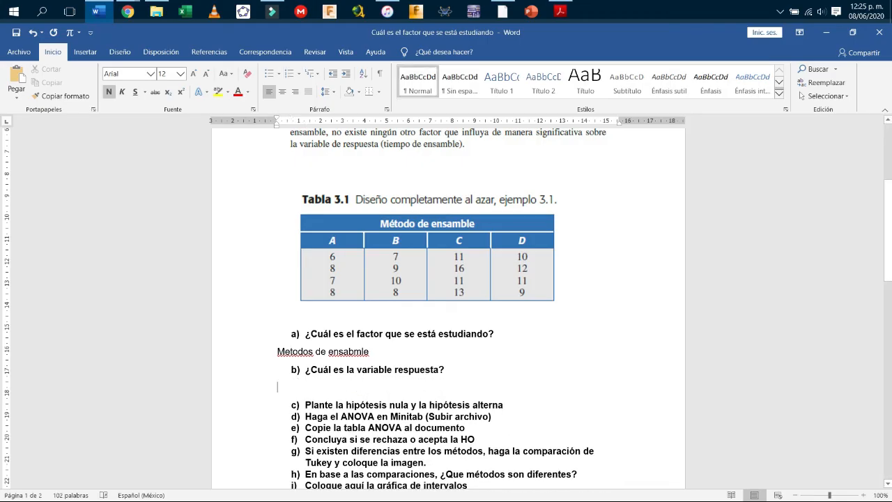
{"action": "type", "text": "Tiempo"}
{"action": "key", "text": "BackSpace"}
{"action": "key", "text": "BackSpace"}
{"action": "key", "text": "BackSpace"}
{"action": "key", "text": "BackSpace"}
{"action": "key", "text": "BackSpace"}
{"action": "key", "text": "BackSpace"}
{"action": "key", "text": "ctrl+n"}
{"action": "type", "text": "Tiempode"}
{"action": "key", "text": "BackSpace"}
{"action": "key", "text": "BackSpace"}
{"action": "type", "text": "de ensa"}
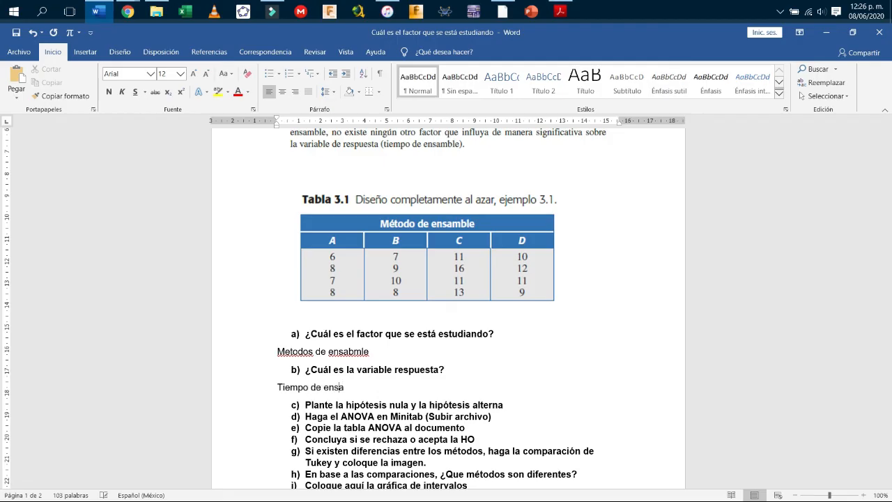
{"action": "type", "text": "mble en minutos"}
Fix the spelling of answer a) to 'Métodos de ensamble' using suggestions.
{"action": "scroll", "coordinate": [469, 213], "scroll_direction": "down", "scroll_amount": 3}
{"action": "right_click", "coordinate": [309, 241]}
{"action": "left_click", "coordinate": [245, 253]}
{"action": "right_click", "coordinate": [340, 240]}
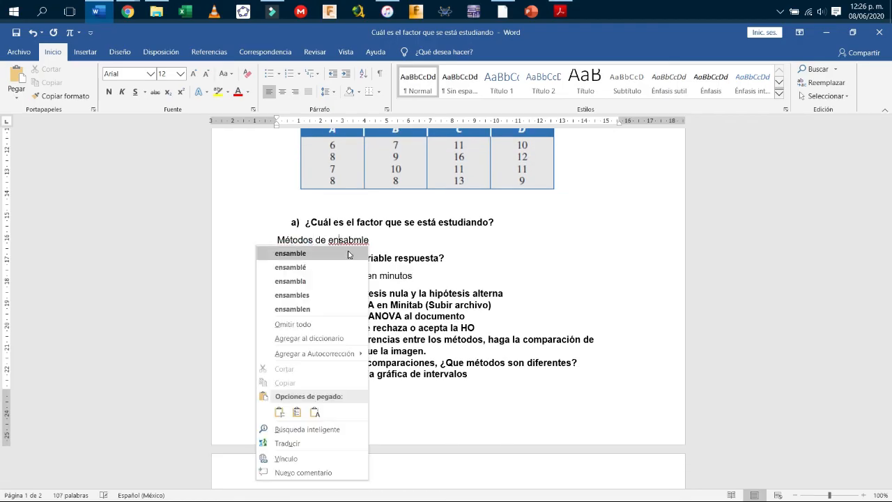
{"action": "left_click", "coordinate": [290, 253]}
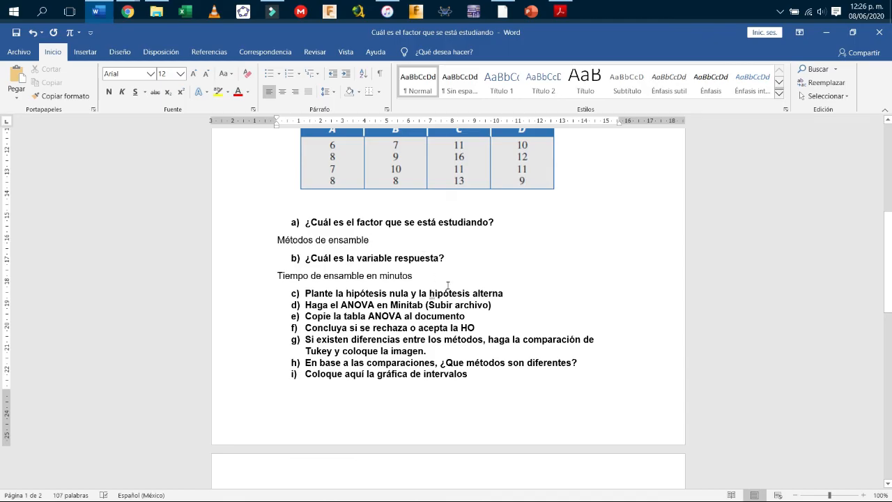
{"action": "left_click", "coordinate": [531, 295]}
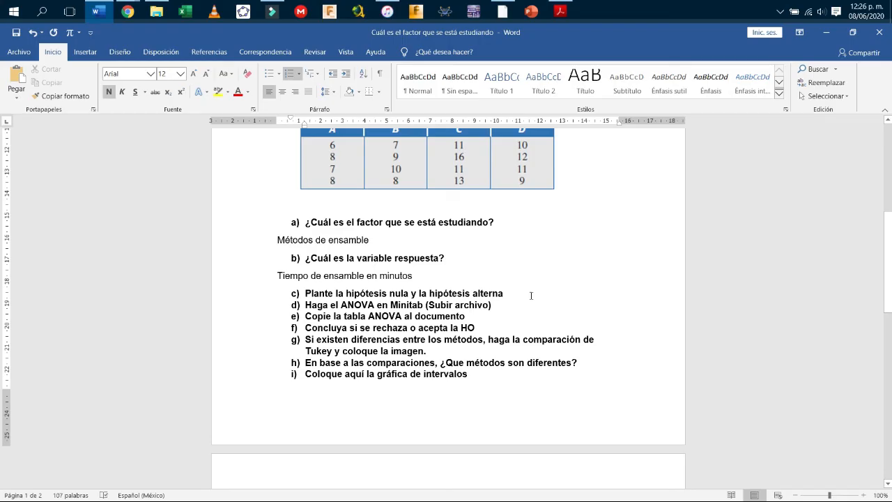
Add unindented lines 'HO: NO HAY DIFERENCIA ENTRE LOS METODOS' and 'HA: EXISTE DIFERENCIA EN AL MENOS UN PAR DE METODOS'.
{"action": "key", "text": "Return"}
{"action": "key", "text": "Return"}
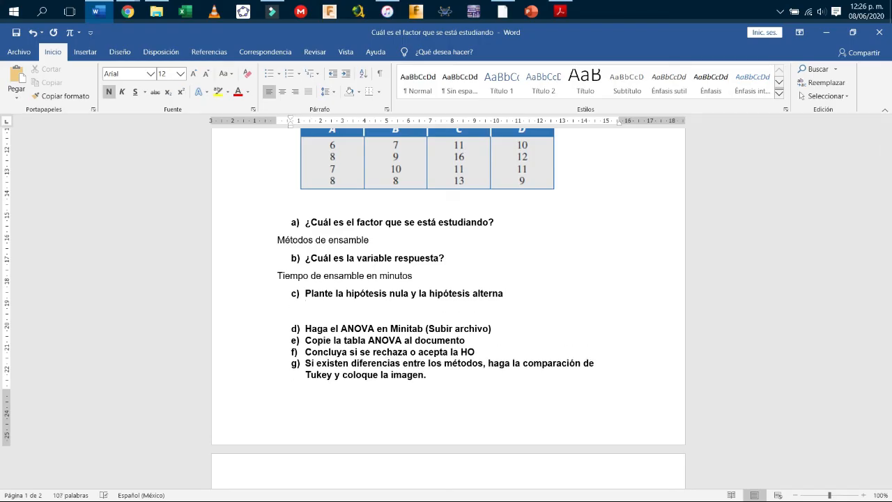
{"action": "key", "text": "BackSpace"}
{"action": "type", "text": "HO:"}
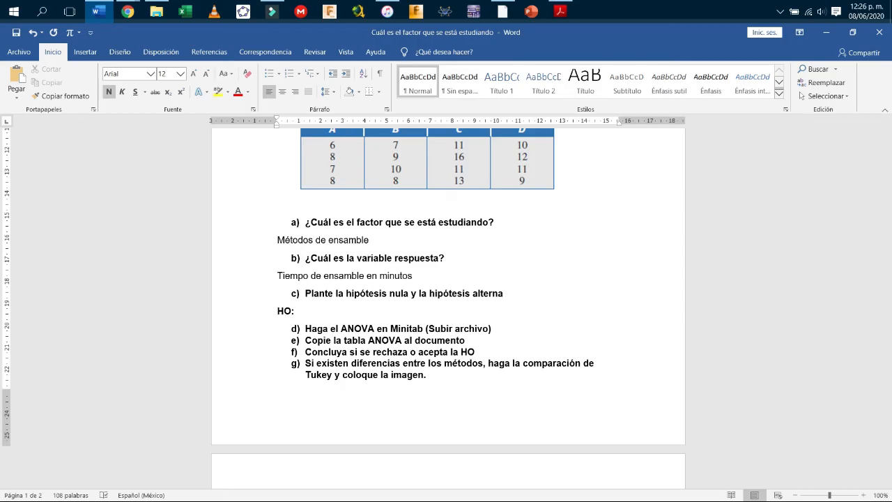
{"action": "scroll", "coordinate": [365, 217], "scroll_direction": "up", "scroll_amount": 3}
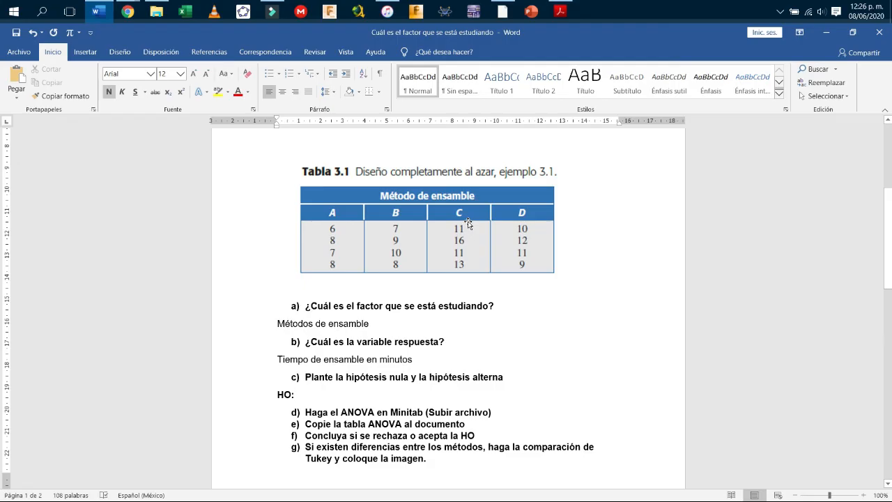
{"action": "type", "text": "NO HAY DIFERENCIA ENTRE LOS METODOS"}
{"action": "key", "text": "Return"}
{"action": "type", "text": "HA: EXISTE DIFERENCIA EN AL MENOS UN PAR DE METODOS"}
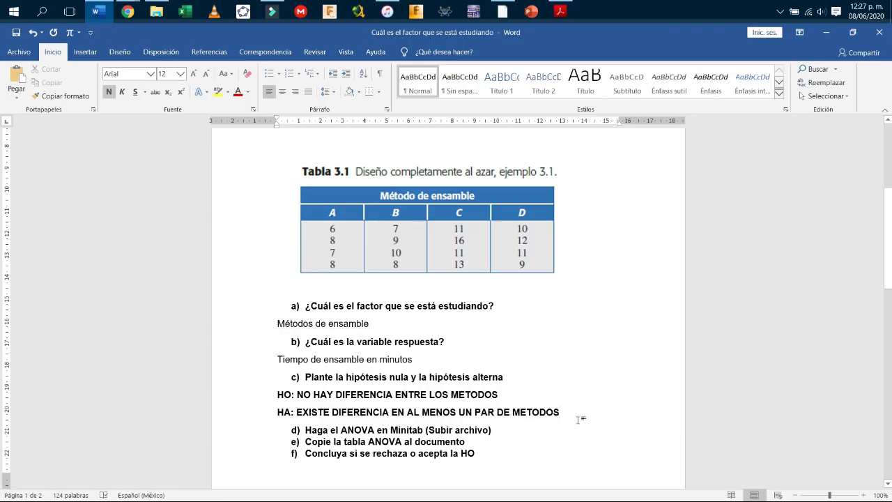
Remove bold from the HO and HA hypothesis lines with Ctrl+N, then switch to Minitab.
{"action": "left_click_drag", "start_coordinate": [561, 412], "coordinate": [279, 396]}
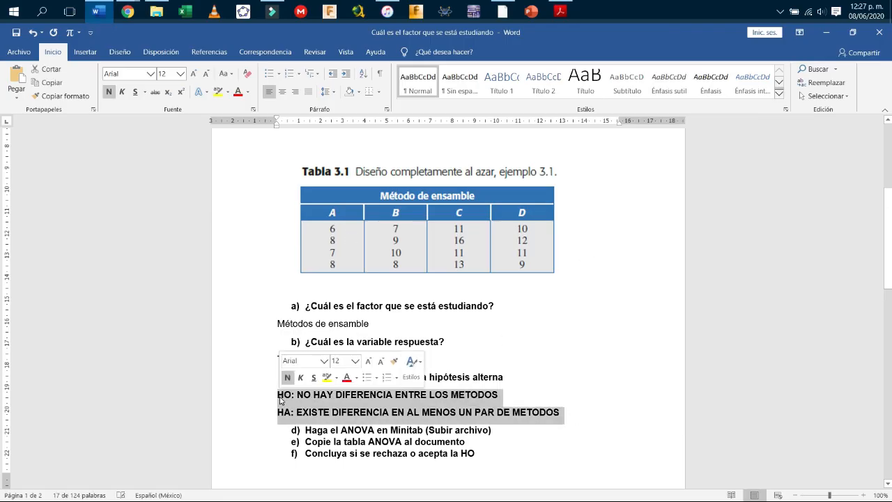
{"action": "key", "text": "ctrl+n"}
{"action": "scroll", "coordinate": [279, 399], "scroll_direction": "down", "scroll_amount": 2}
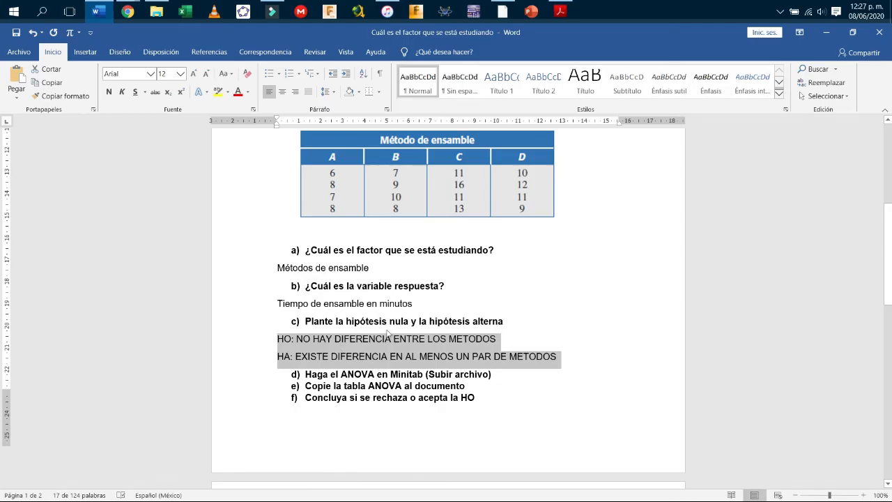
{"action": "scroll", "coordinate": [388, 327], "scroll_direction": "down", "scroll_amount": 2}
{"action": "left_click", "coordinate": [399, 292]}
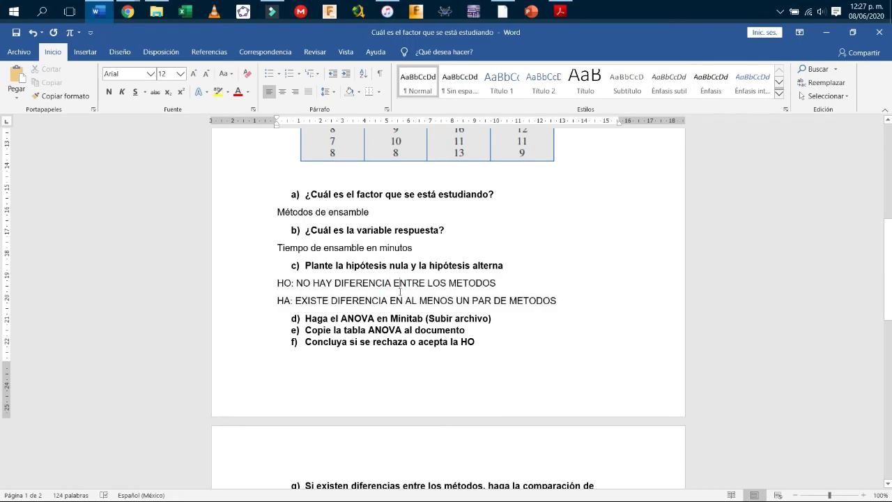
{"action": "scroll", "coordinate": [400, 290], "scroll_direction": "up", "scroll_amount": 2}
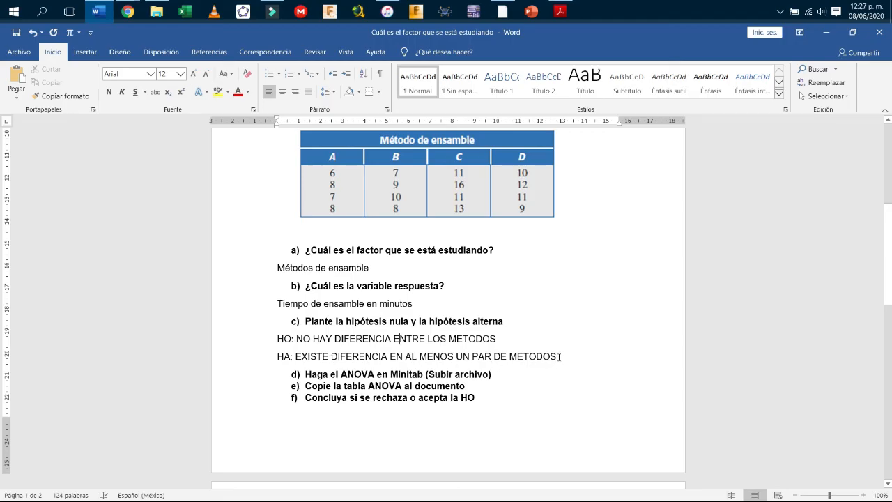
{"action": "left_click_drag", "start_coordinate": [559, 357], "coordinate": [265, 340]}
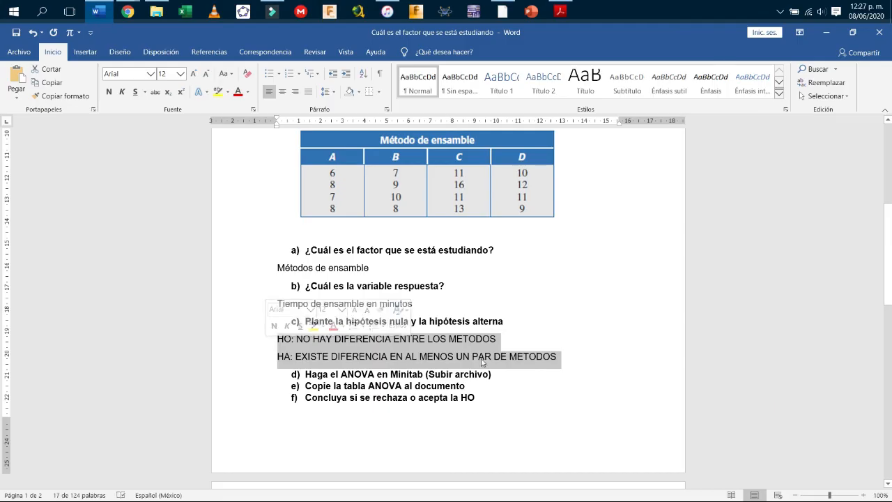
{"action": "left_click", "coordinate": [520, 356]}
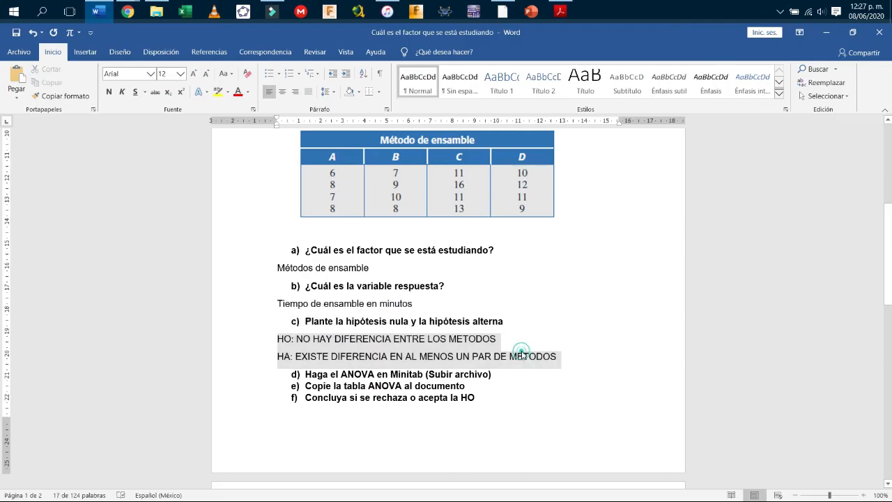
{"action": "left_click_drag", "start_coordinate": [275, 339], "coordinate": [558, 356]}
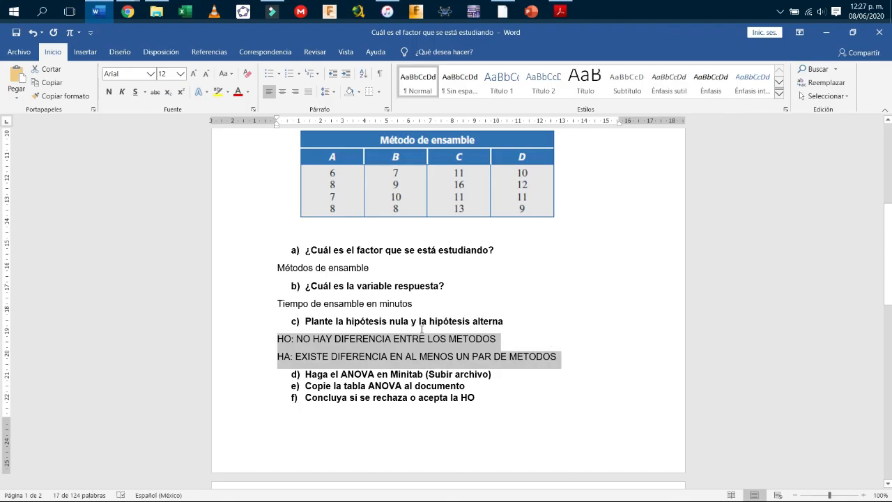
{"action": "left_click", "coordinate": [294, 339]}
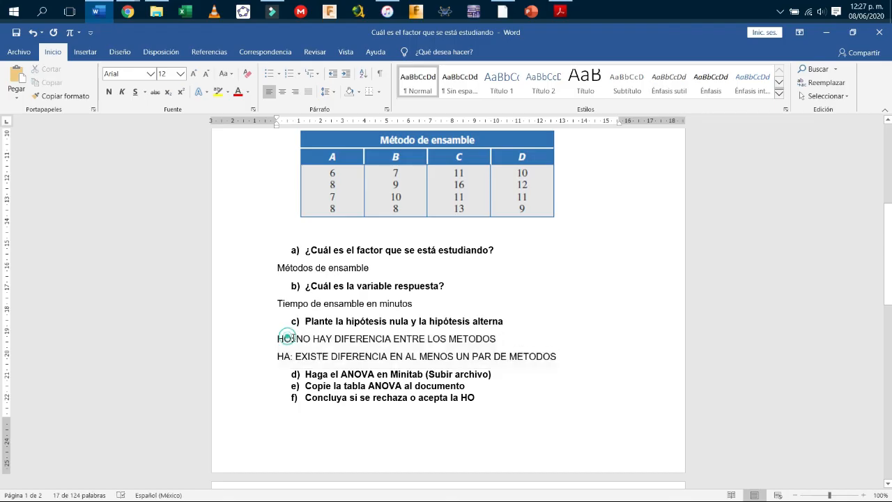
{"action": "left_click", "coordinate": [331, 340]}
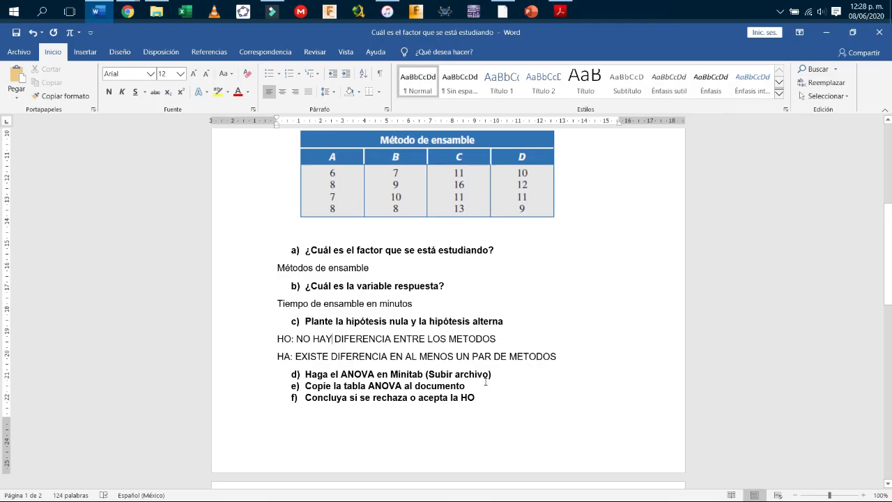
{"action": "left_click", "coordinate": [502, 11]}
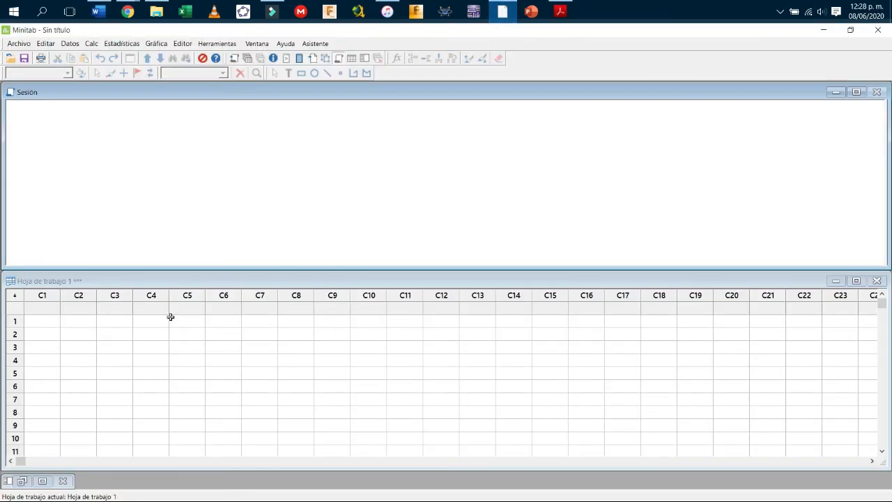
Enlarge Minitab's worksheet pane and shrink its window so Word's Tabla 3.1 shows alongside.
{"action": "left_click_drag", "start_coordinate": [239, 272], "coordinate": [259, 207]}
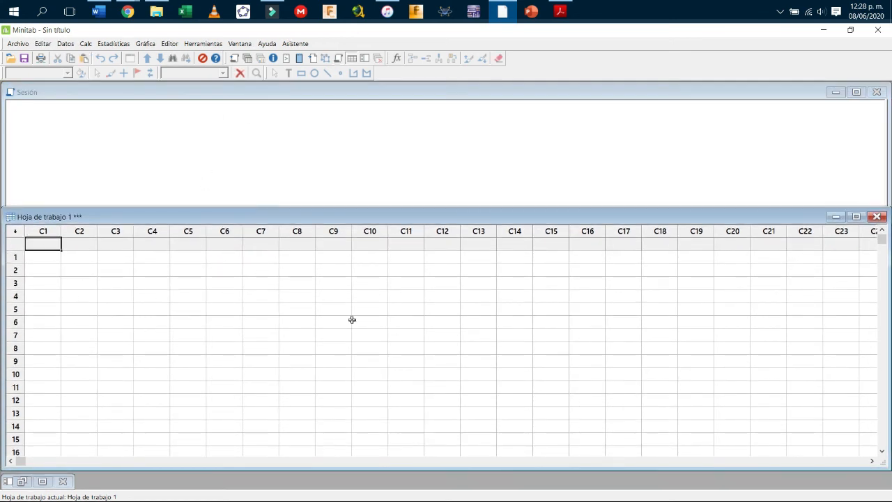
{"action": "left_click", "coordinate": [113, 293]}
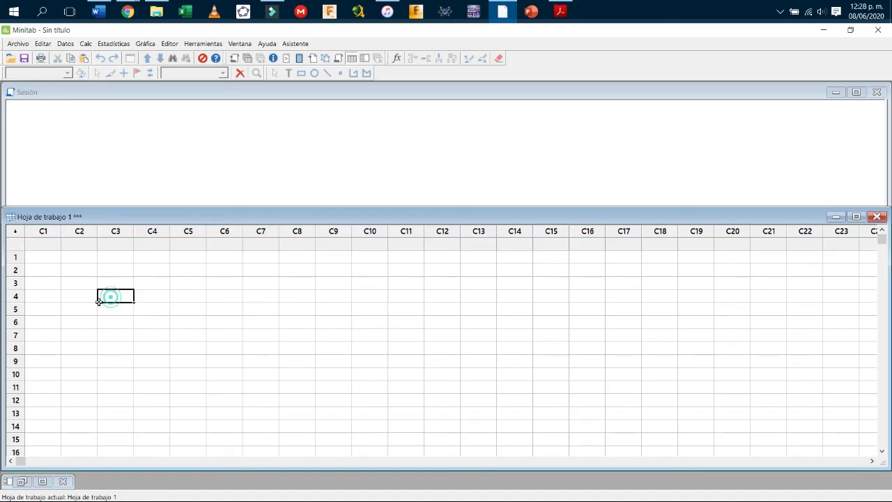
{"action": "left_click", "coordinate": [45, 257]}
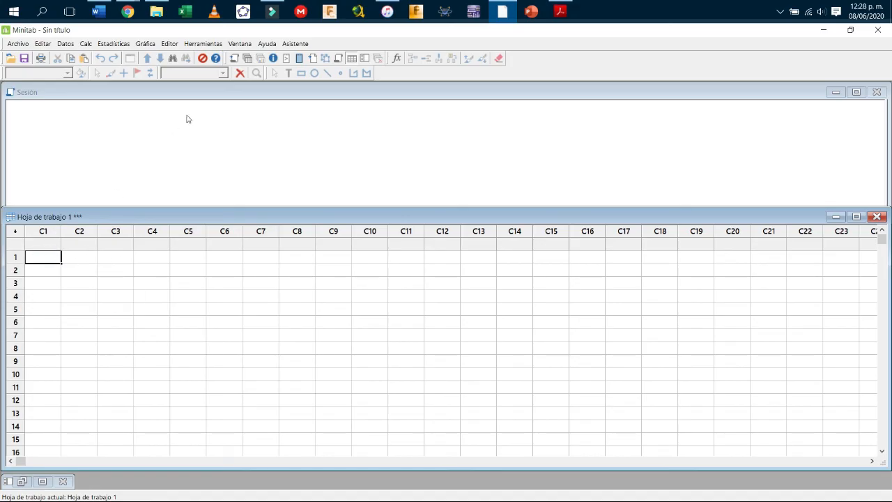
{"action": "left_click", "coordinate": [50, 244]}
{"action": "left_click_drag", "start_coordinate": [231, 33], "coordinate": [317, 91]}
{"action": "left_click_drag", "start_coordinate": [209, 110], "coordinate": [434, 112]}
{"action": "left_click_drag", "start_coordinate": [492, 105], "coordinate": [485, 50]}
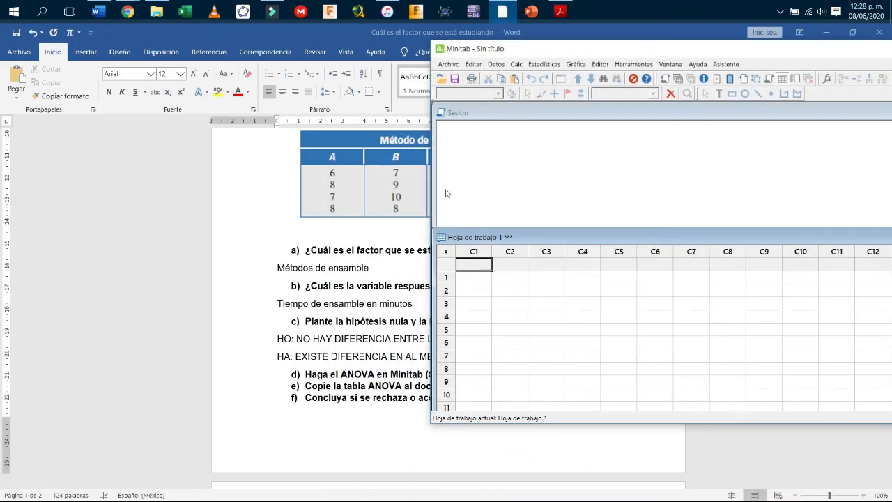
Name Minitab column C1 TRATAMIENTOS and C2 RESPUESTA, then return to the Word exercise.
{"action": "type", "text": "TRATAMIENTOS"}
{"action": "key", "text": "Tab"}
{"action": "type", "text": "RESPUESTA"}
{"action": "key", "text": "Return"}
{"action": "key", "text": "Left"}
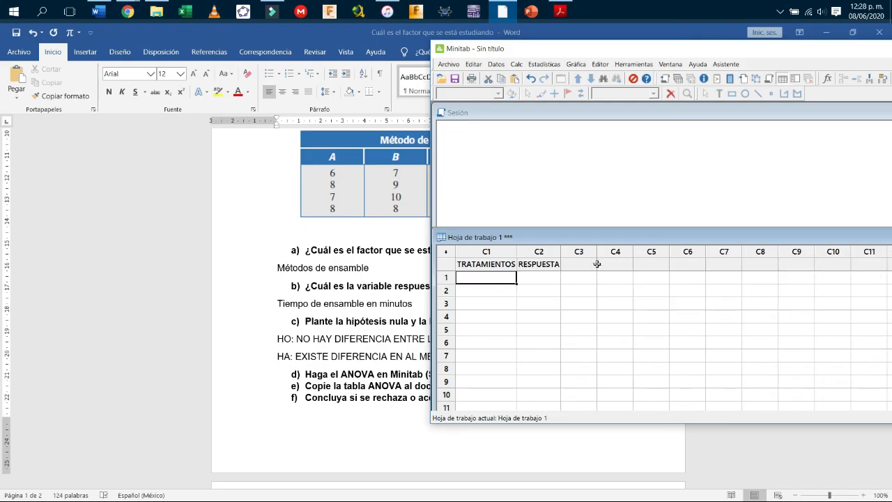
{"action": "left_click", "coordinate": [448, 36]}
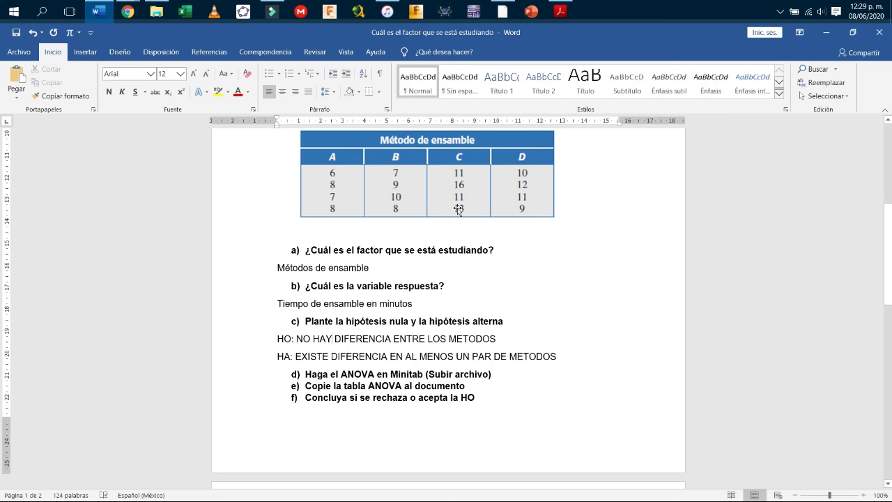
Enter method A in rows 1–4 with assembly times 6, 8, 7, 8.
{"action": "key", "text": "alt+Tab"}
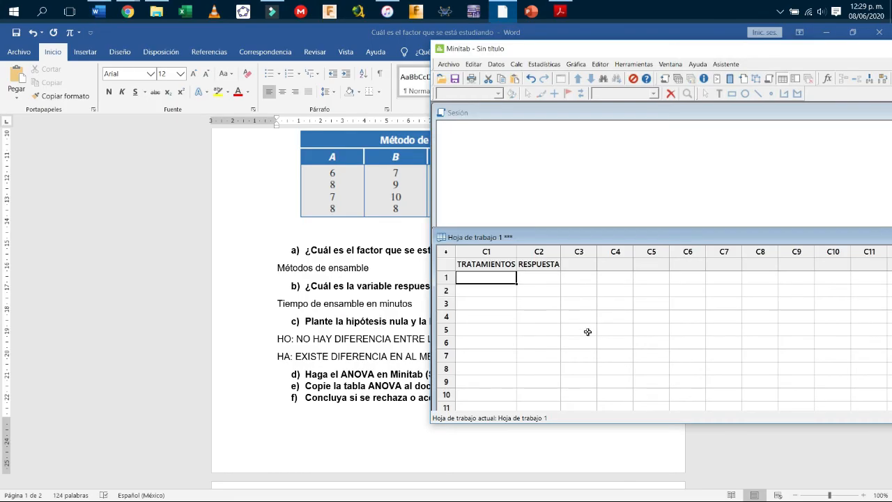
{"action": "type", "text": "A"}
{"action": "key", "text": "Return"}
{"action": "type", "text": "A"}
{"action": "key", "text": "Return"}
{"action": "type", "text": "A"}
{"action": "key", "text": "Return"}
{"action": "type", "text": "A"}
{"action": "key", "text": "Up"}
{"action": "key", "text": "Up"}
{"action": "key", "text": "Up"}
{"action": "key", "text": "Right"}
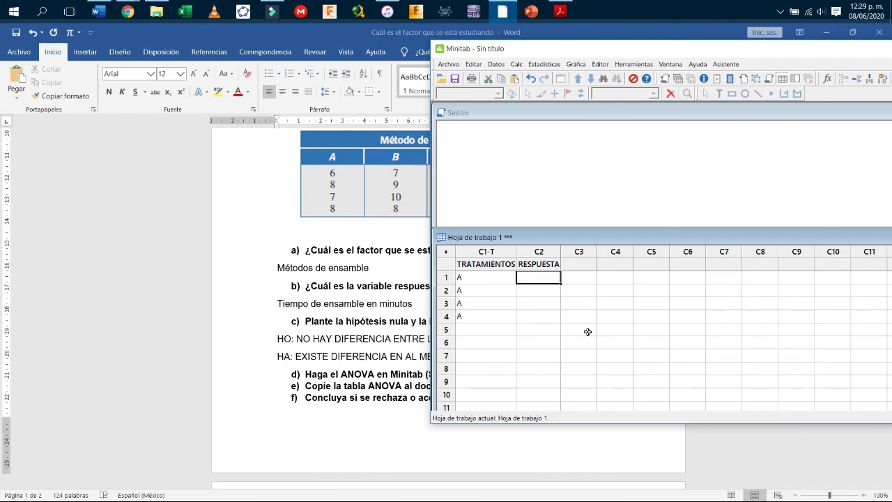
{"action": "type", "text": "6"}
{"action": "key", "text": "Return"}
{"action": "type", "text": "8"}
{"action": "key", "text": "Return"}
{"action": "type", "text": "7"}
{"action": "key", "text": "Return"}
{"action": "type", "text": "8"}
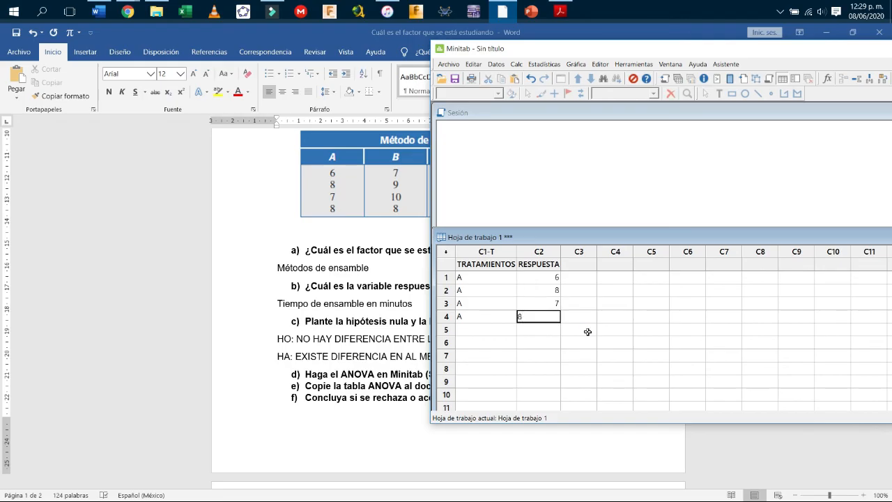
{"action": "key", "text": "Left"}
Enter method B in rows 5–8 with assembly times 7, 9, 10, 8.
{"action": "key", "text": "Down"}
{"action": "type", "text": "B"}
{"action": "key", "text": "Return"}
{"action": "type", "text": "B"}
{"action": "key", "text": "Return"}
{"action": "type", "text": "B"}
{"action": "key", "text": "Return"}
{"action": "type", "text": "B"}
{"action": "key", "text": "Right"}
{"action": "key", "text": "Up"}
{"action": "key", "text": "Up"}
{"action": "key", "text": "Up"}
{"action": "type", "text": "7"}
{"action": "key", "text": "Return"}
{"action": "type", "text": "9"}
{"action": "key", "text": "Return"}
{"action": "type", "text": "10"}
{"action": "key", "text": "Return"}
{"action": "type", "text": "8"}
{"action": "key", "text": "Return"}
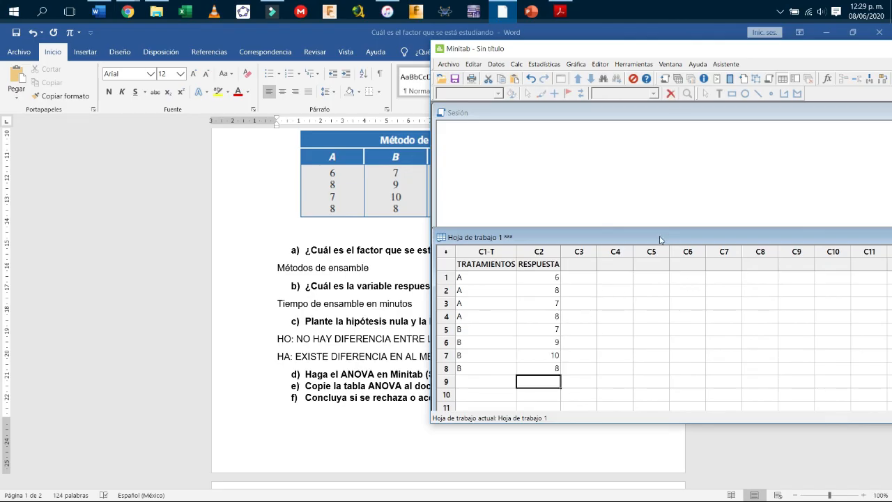
Enlarge the worksheet window and enter method C in rows 9–12 with times 11, 16, 11, 13.
{"action": "left_click_drag", "start_coordinate": [660, 230], "coordinate": [661, 163]}
{"action": "left_click_drag", "start_coordinate": [430, 318], "coordinate": [551, 319]}
{"action": "left_click", "coordinate": [619, 317]}
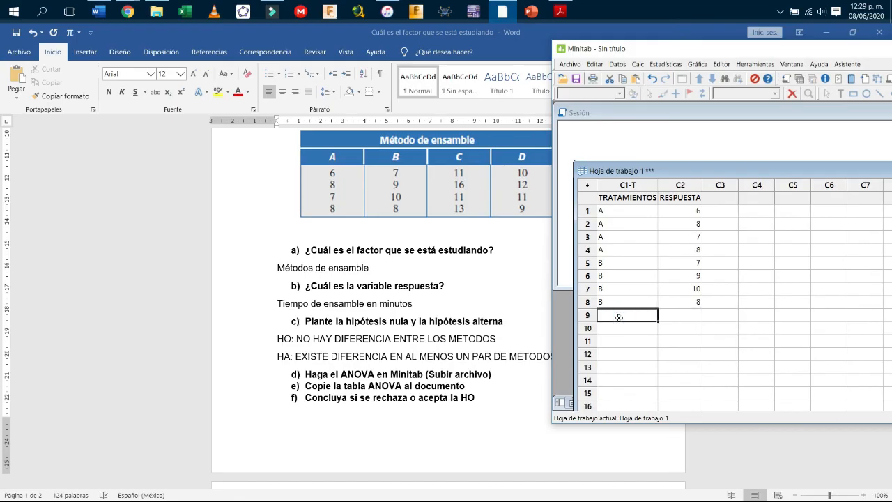
{"action": "type", "text": "C"}
{"action": "key", "text": "Return"}
{"action": "type", "text": "C"}
{"action": "key", "text": "Return"}
{"action": "type", "text": "C"}
{"action": "key", "text": "Return"}
{"action": "type", "text": "C"}
{"action": "key", "text": "Tab"}
{"action": "key", "text": "Up"}
{"action": "key", "text": "Up"}
Enter method D in rows 13–16 with assembly times 10, 12, 11, 9.
{"action": "key", "text": "Up"}
{"action": "type", "text": "11"}
{"action": "key", "text": "Return"}
{"action": "type", "text": "16"}
{"action": "key", "text": "Return"}
{"action": "type", "text": "11"}
{"action": "key", "text": "Return"}
{"action": "type", "text": "13"}
{"action": "key", "text": "Tab"}
{"action": "type", "text": "D"}
{"action": "key", "text": "Return"}
{"action": "type", "text": "D"}
{"action": "key", "text": "Return"}
{"action": "type", "text": "D"}
{"action": "key", "text": "Return"}
{"action": "type", "text": "D"}
{"action": "key", "text": "Return"}
{"action": "key", "text": "Right"}
{"action": "key", "text": "Right"}
{"action": "key", "text": "Up"}
{"action": "key", "text": "Left"}
{"action": "key", "text": "Up"}
{"action": "type", "text": "10"}
{"action": "key", "text": "Return"}
{"action": "type", "text": "12"}
{"action": "key", "text": "Return"}
{"action": "type", "text": "11"}
{"action": "key", "text": "Return"}
{"action": "type", "text": "9"}
{"action": "key", "text": "Return"}
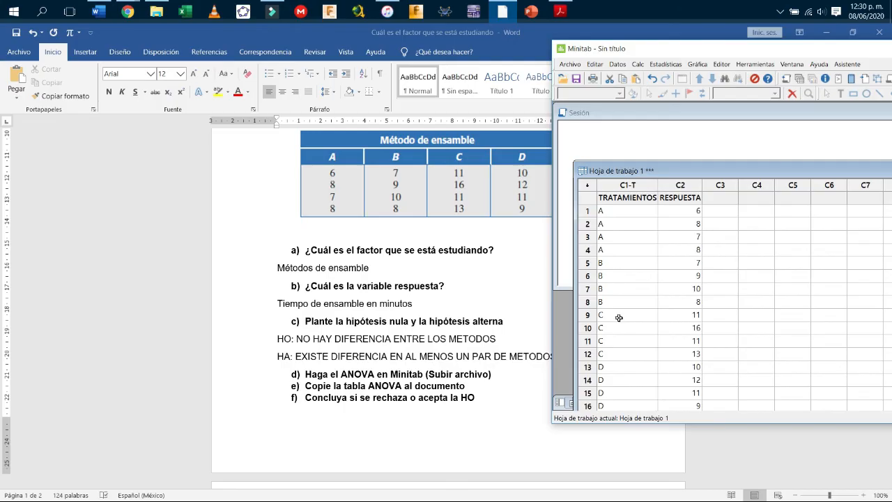
Enlarge the worksheet window and select each method's four rows (A–D) to check the data.
{"action": "left_click_drag", "start_coordinate": [577, 163], "coordinate": [576, 143]}
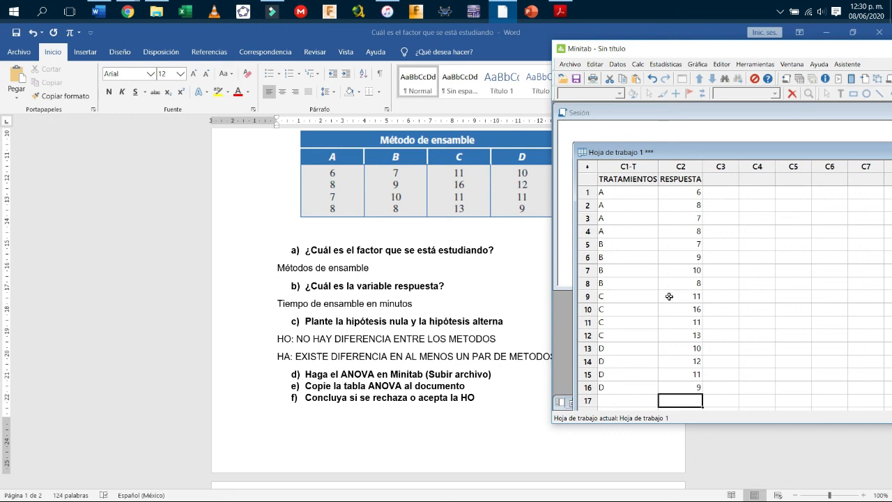
{"action": "left_click_drag", "start_coordinate": [616, 192], "coordinate": [678, 229]}
{"action": "left_click_drag", "start_coordinate": [618, 245], "coordinate": [678, 279]}
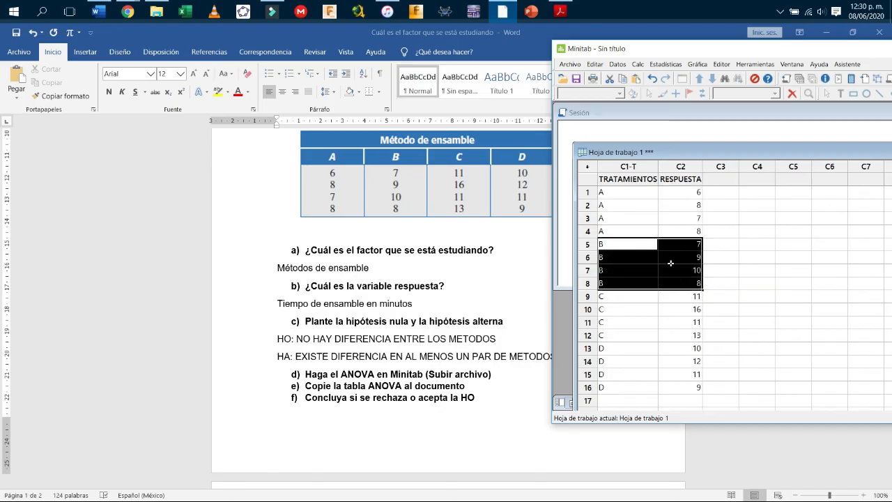
{"action": "left_click_drag", "start_coordinate": [635, 299], "coordinate": [686, 334]}
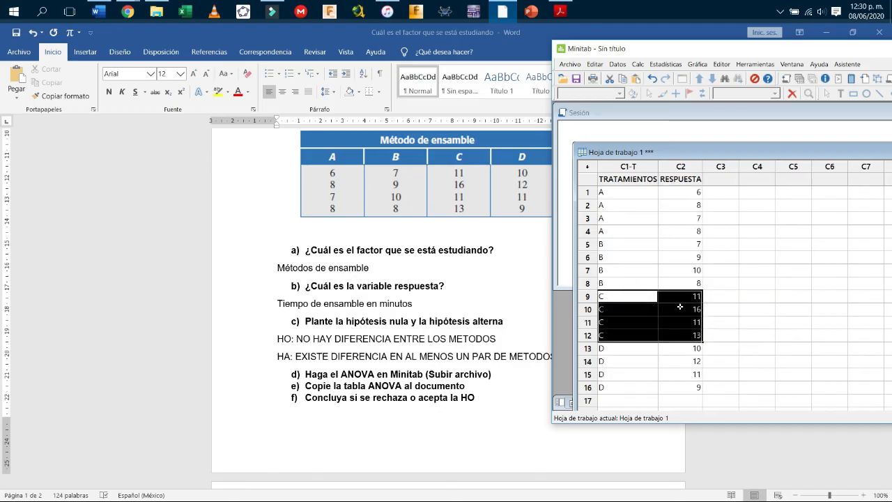
{"action": "left_click_drag", "start_coordinate": [629, 349], "coordinate": [673, 383]}
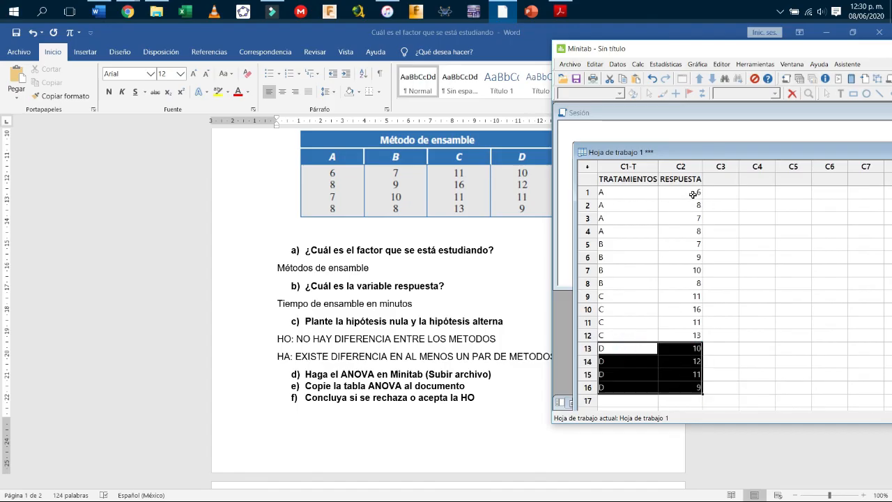
{"action": "left_click_drag", "start_coordinate": [605, 193], "coordinate": [670, 288]}
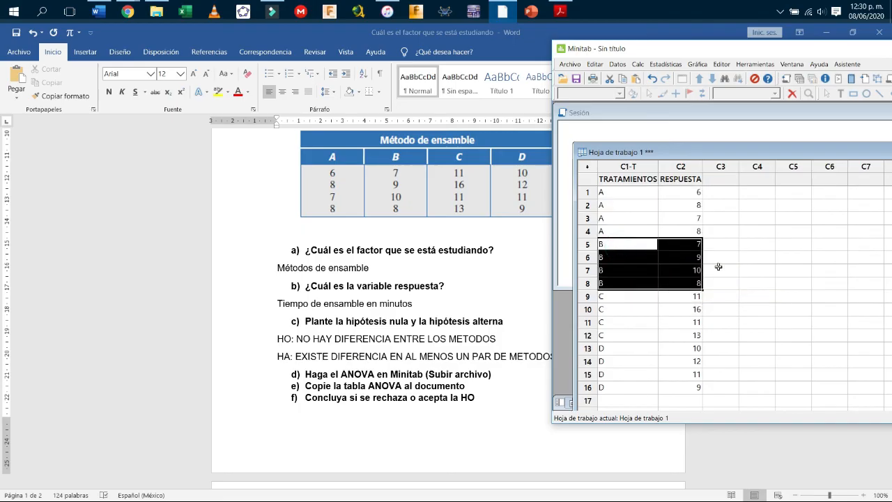
Maximize Minitab and place the worksheet window just below the Session pane.
{"action": "double_click", "coordinate": [649, 49]}
{"action": "left_click_drag", "start_coordinate": [442, 134], "coordinate": [390, 255]}
{"action": "left_click", "coordinate": [812, 251]}
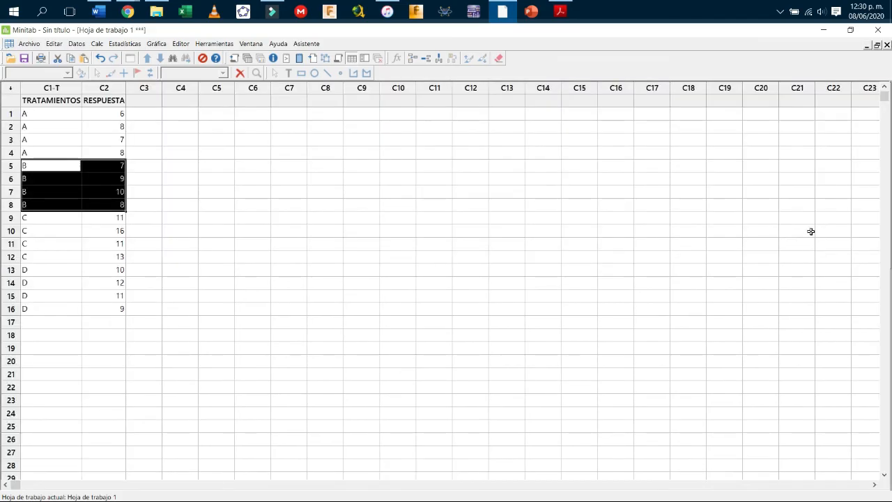
{"action": "left_click", "coordinate": [877, 44]}
{"action": "left_click_drag", "start_coordinate": [568, 252], "coordinate": [568, 203]}
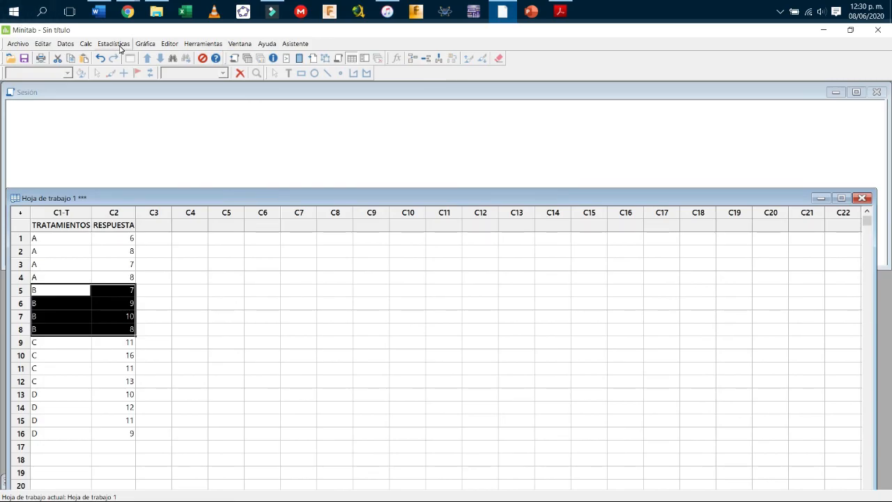
Set up Estadísticas > ANOVA > Un solo factor with RESPUESTA as response and TRATAMIENTOS as factor.
{"action": "left_click", "coordinate": [114, 44]}
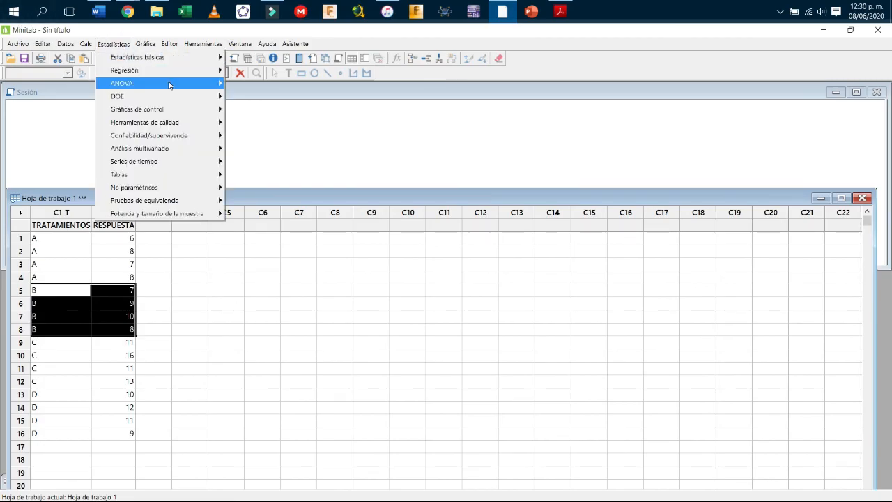
{"action": "mouse_move", "coordinate": [170, 83]}
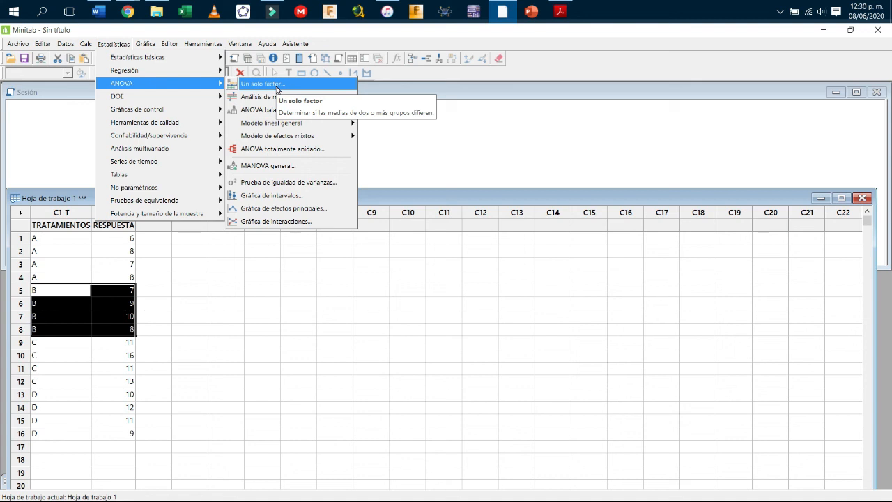
{"action": "left_click", "coordinate": [278, 86]}
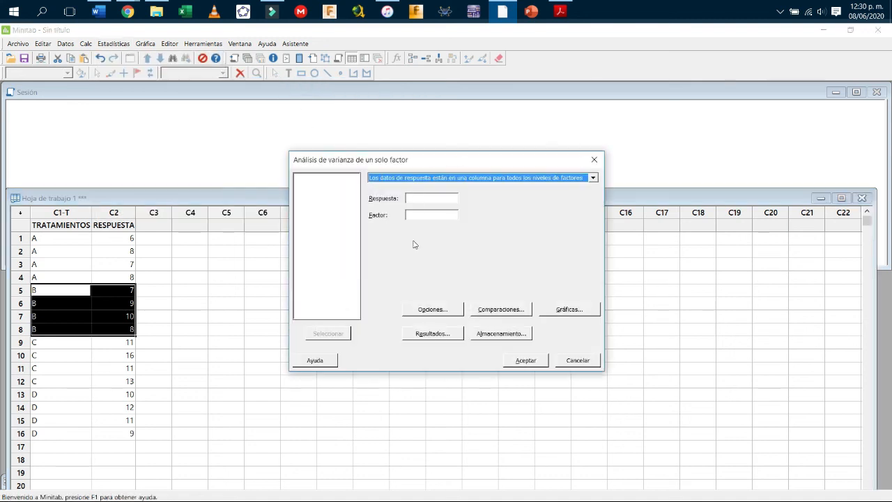
{"action": "left_click", "coordinate": [415, 198]}
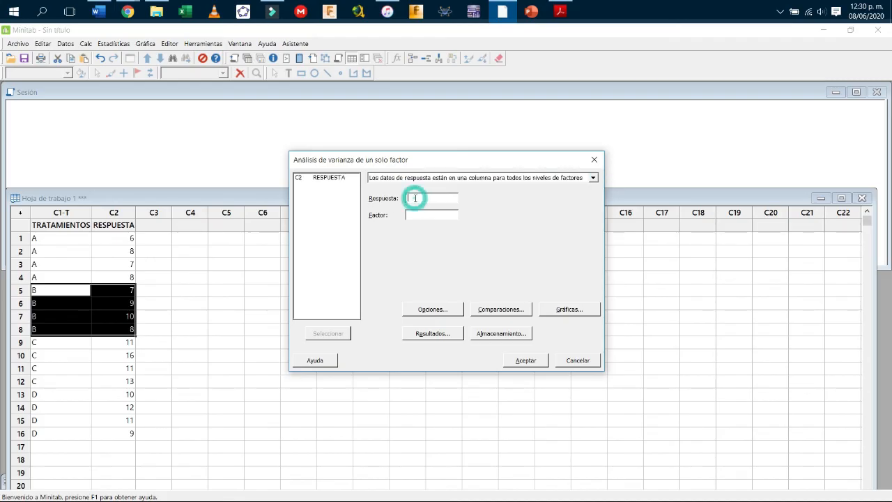
{"action": "double_click", "coordinate": [332, 178]}
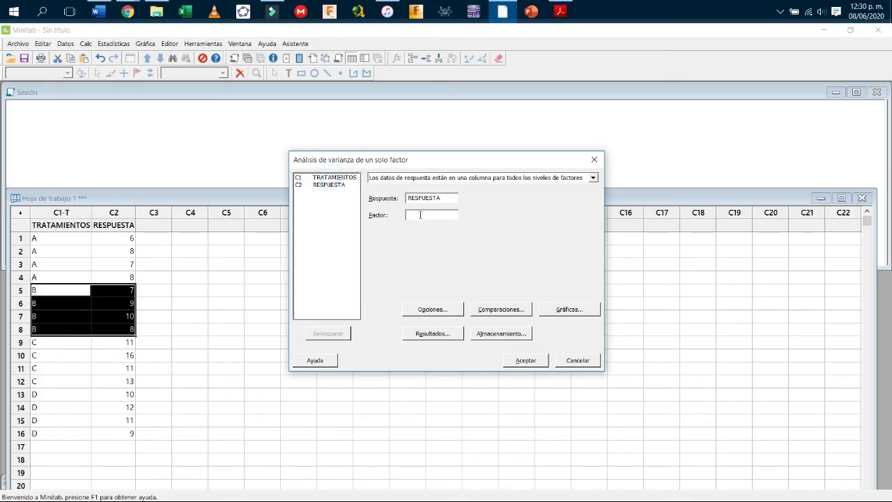
{"action": "left_click", "coordinate": [332, 178]}
{"action": "double_click", "coordinate": [332, 179]}
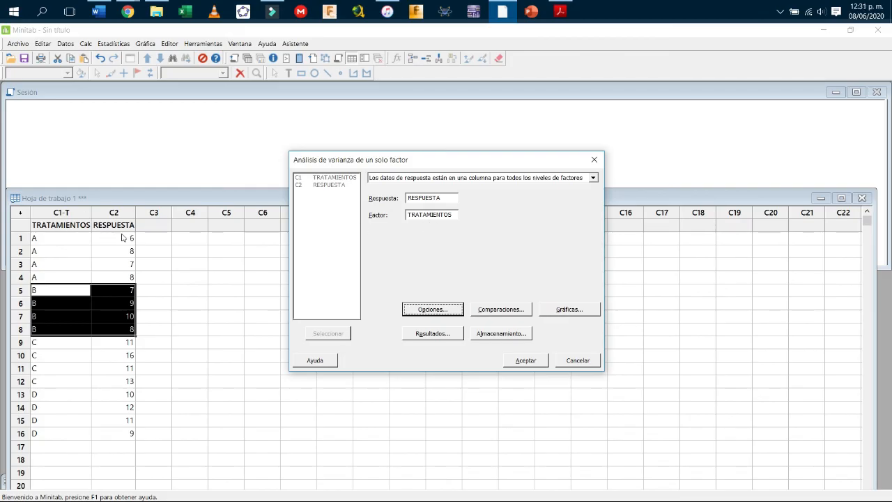
{"action": "left_click", "coordinate": [428, 312]}
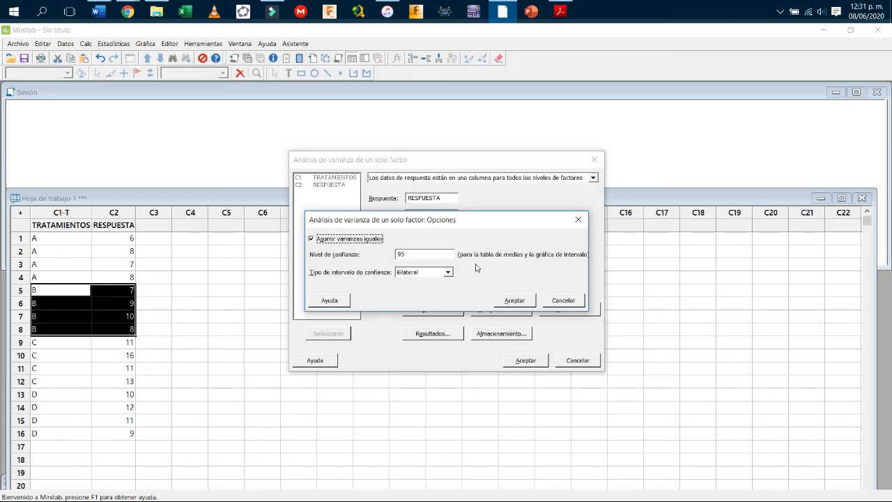
Keep 95% confidence, accept the comparison, graph, results and storage settings, and run the ANOVA.
{"action": "double_click", "coordinate": [422, 254]}
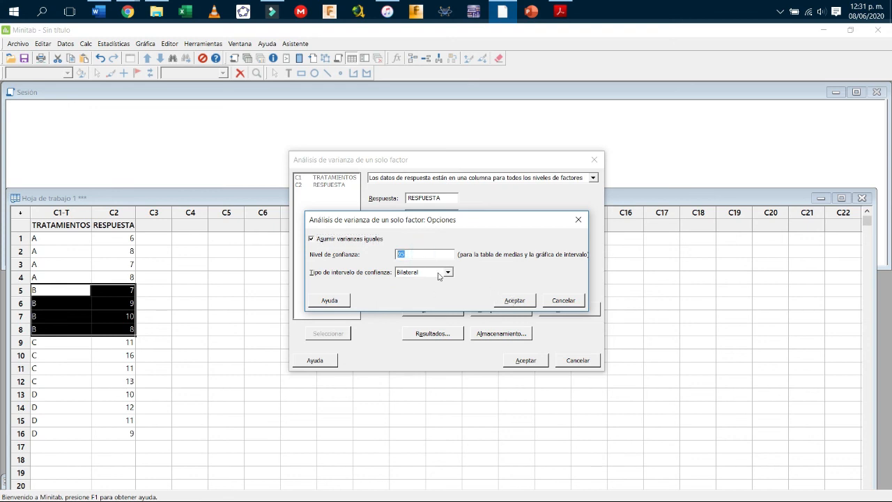
{"action": "left_click", "coordinate": [514, 300]}
{"action": "left_click", "coordinate": [504, 309]}
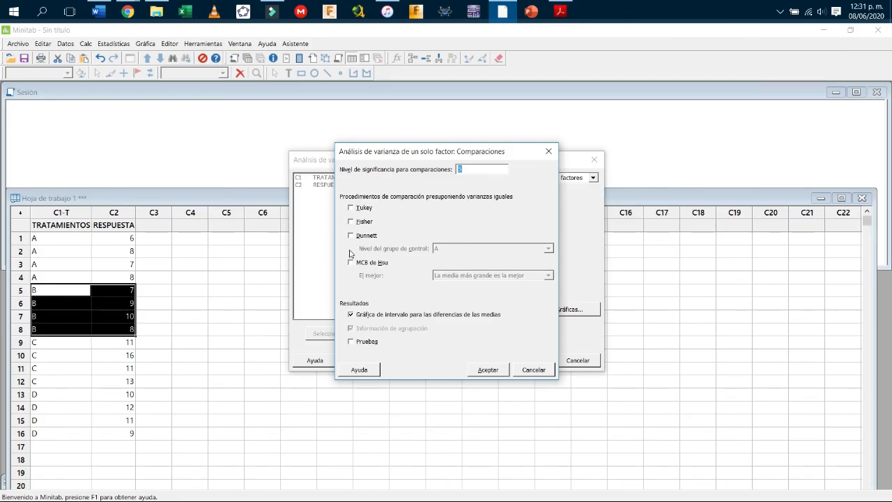
{"action": "left_click", "coordinate": [488, 369]}
{"action": "left_click", "coordinate": [563, 309]}
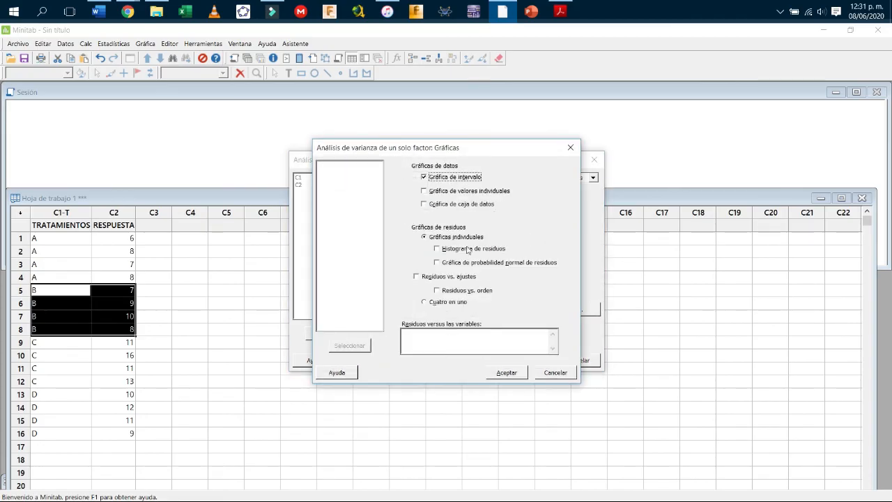
{"action": "left_click", "coordinate": [500, 373]}
{"action": "left_click", "coordinate": [445, 336]}
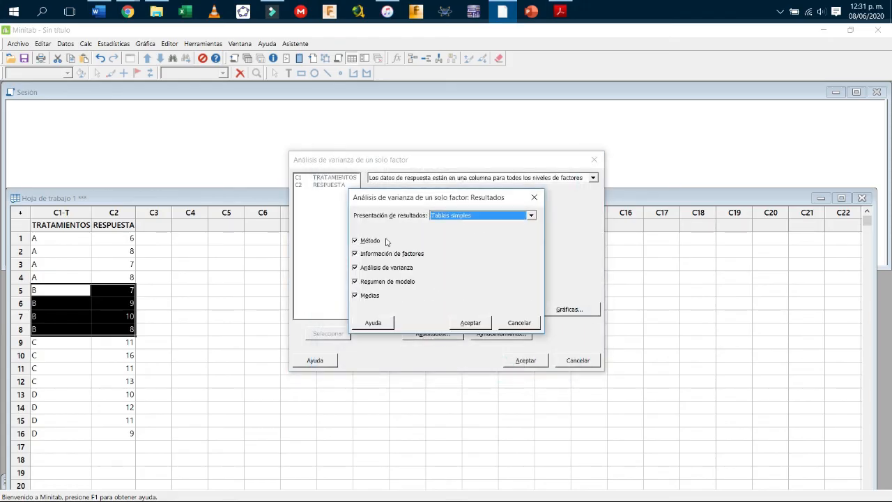
{"action": "left_click", "coordinate": [469, 322]}
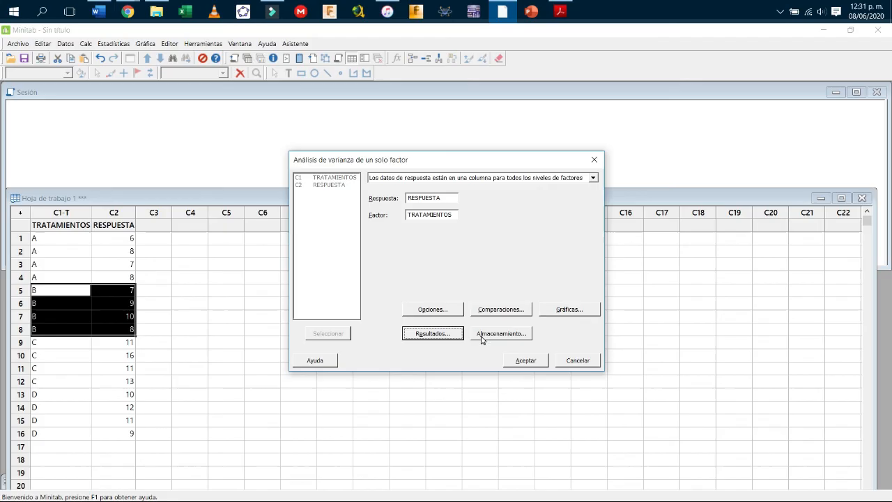
{"action": "left_click", "coordinate": [485, 334]}
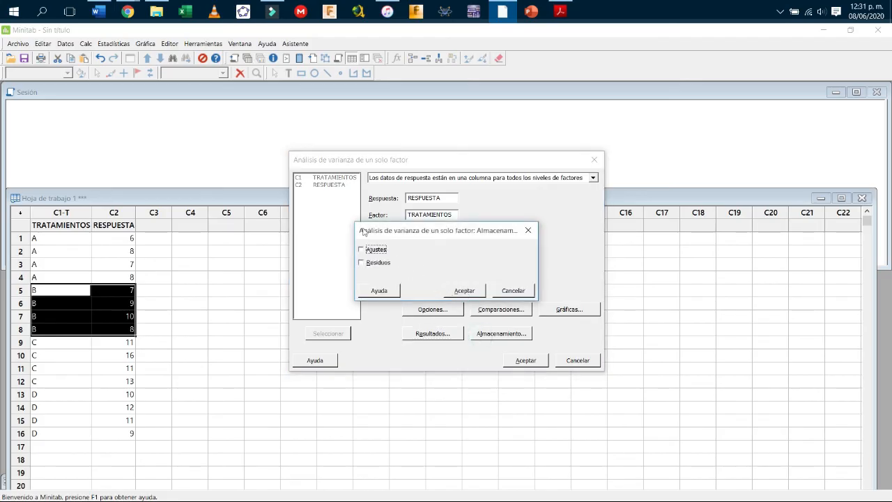
{"action": "left_click", "coordinate": [465, 291]}
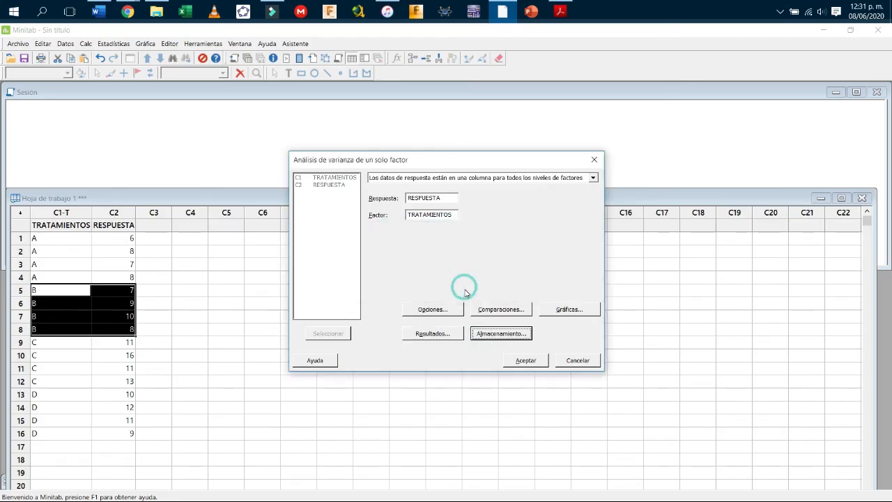
{"action": "left_click", "coordinate": [532, 363]}
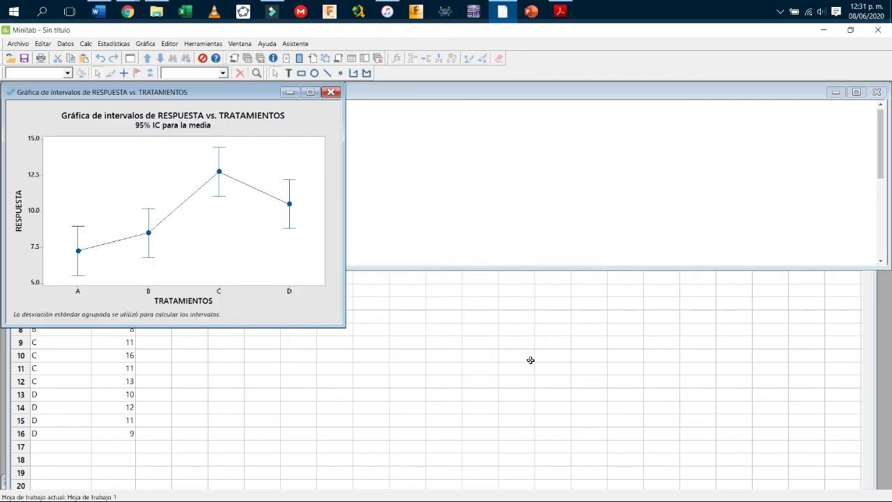
Minimize the interval plot and expand the Session pane to show the ANOVA output through the Medias table.
{"action": "left_click", "coordinate": [289, 92]}
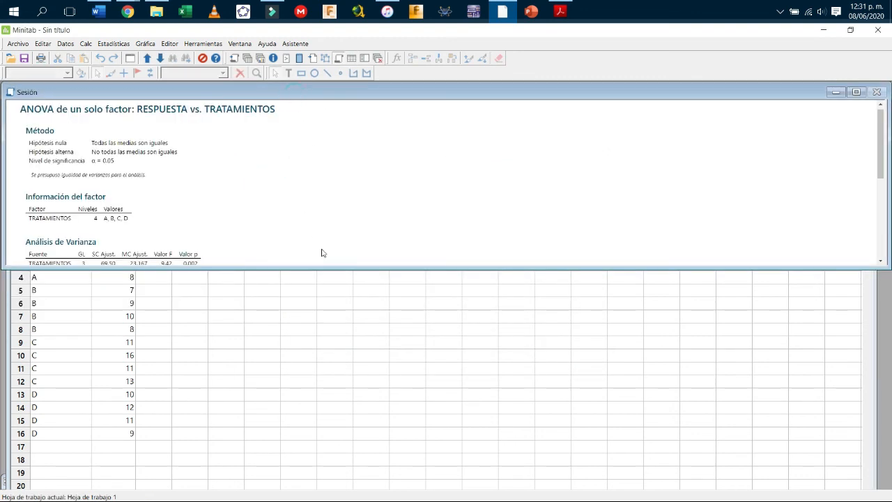
{"action": "left_click_drag", "start_coordinate": [353, 268], "coordinate": [359, 383]}
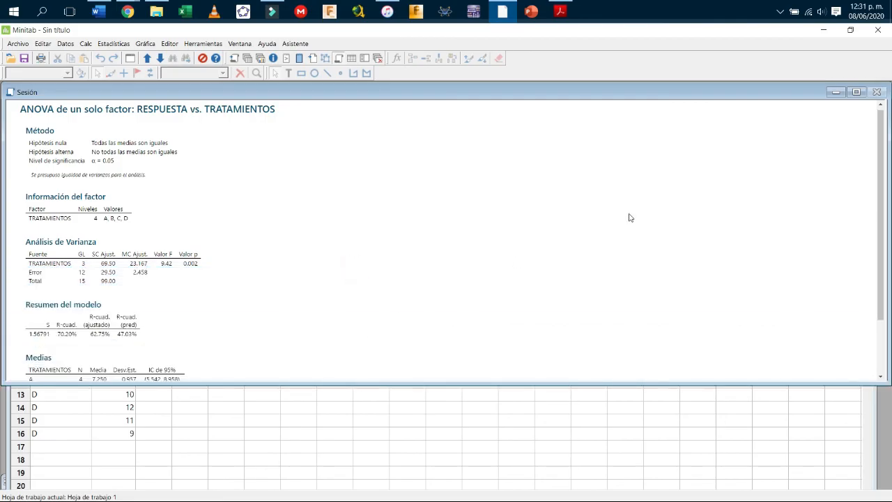
{"action": "scroll", "coordinate": [231, 215], "scroll_direction": "down", "scroll_amount": 2}
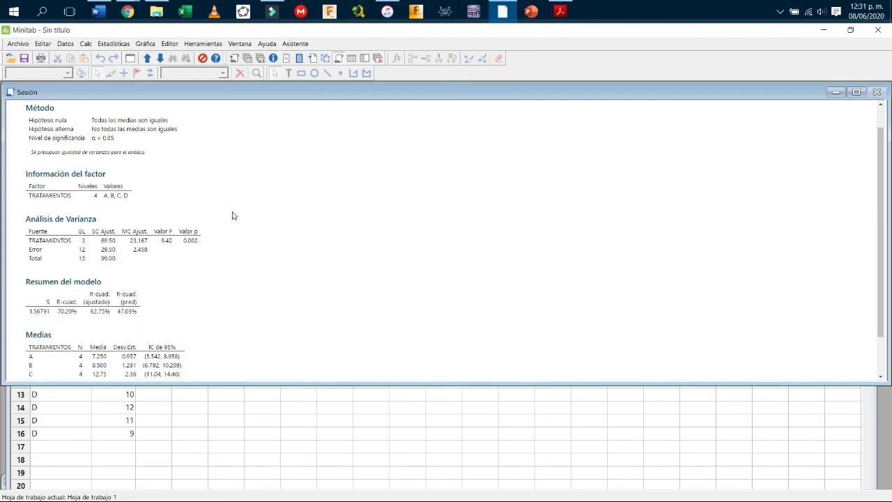
{"action": "left_click", "coordinate": [40, 13]}
Search Windows for LUPA and launch the Magnifier app.
{"action": "type", "text": "zoo"}
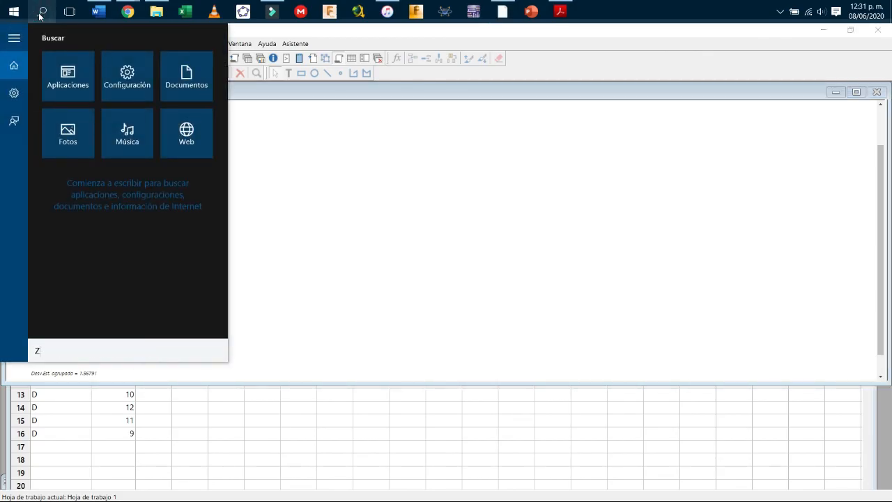
{"action": "key", "text": "BackSpace"}
{"action": "key", "text": "BackSpace"}
{"action": "key", "text": "BackSpace"}
{"action": "type", "text": "LUPA"}
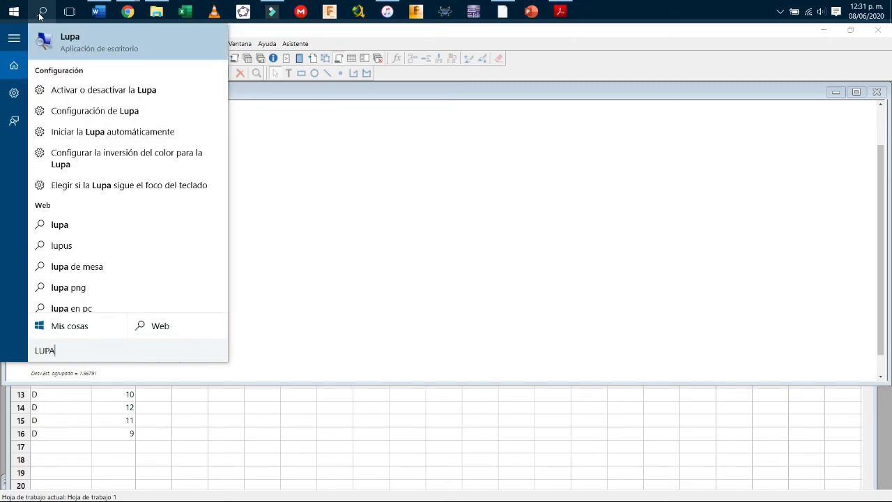
{"action": "key", "text": "Return"}
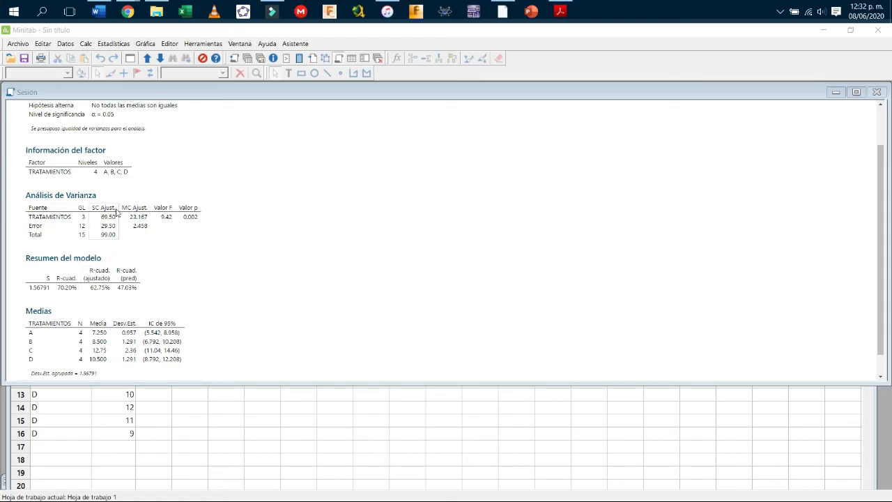
Select the Análisis de Varianza table (F = 9.42, p = 0.002) and magnify the screen to 200%.
{"action": "scroll", "coordinate": [122, 209], "scroll_direction": "up", "scroll_amount": 2}
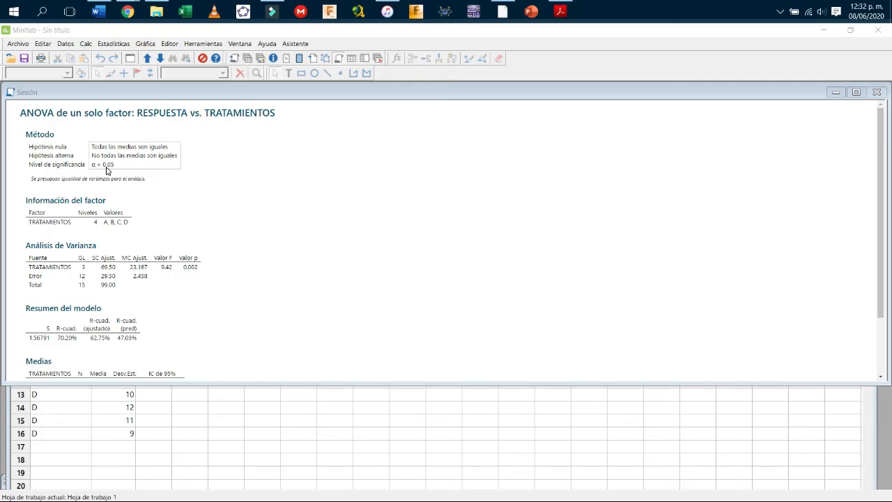
{"action": "left_click", "coordinate": [39, 224]}
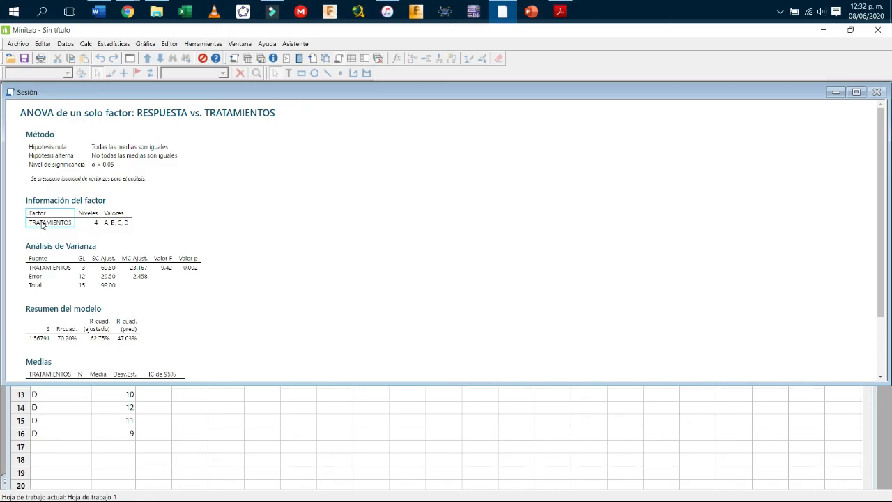
{"action": "left_click_drag", "start_coordinate": [124, 384], "coordinate": [145, 301]}
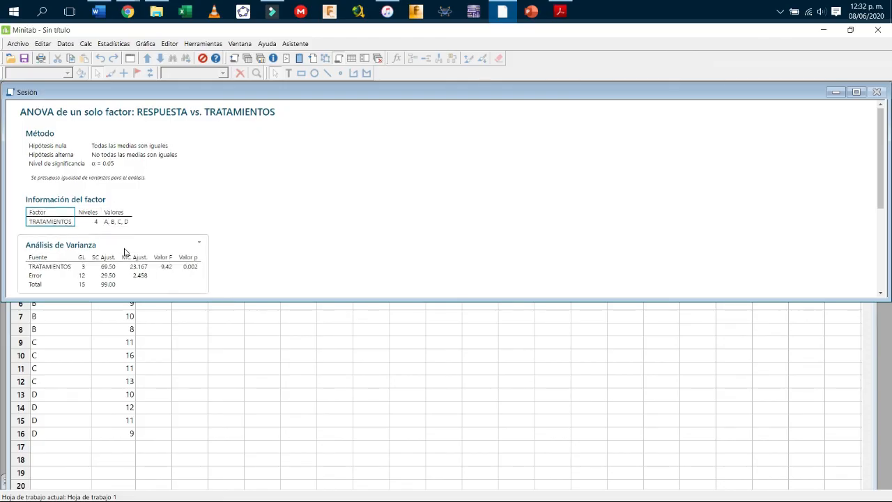
{"action": "scroll", "coordinate": [124, 244], "scroll_direction": "down", "scroll_amount": 2}
{"action": "left_click", "coordinate": [119, 206]}
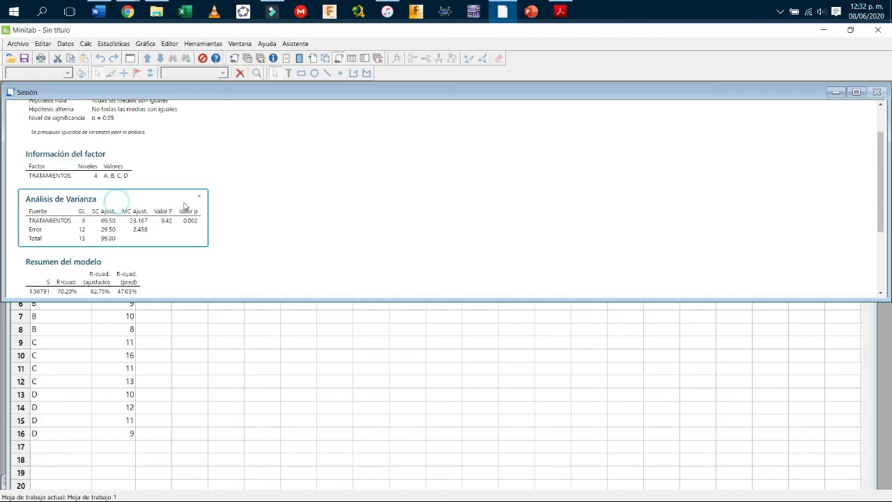
{"action": "key", "text": "super+plus"}
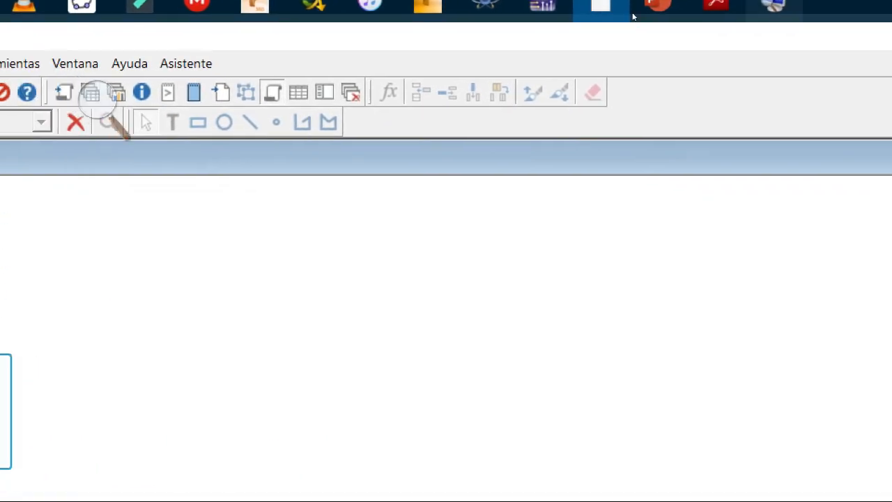
Reset magnification to 100%, review the Word worksheet's questions, and open Minitab's Archivo menu.
{"action": "left_click", "coordinate": [593, 12]}
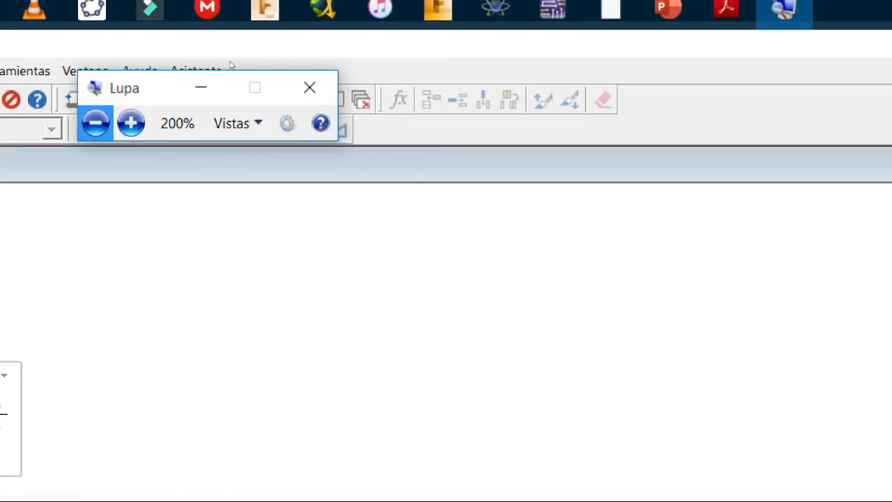
{"action": "key", "text": "super+minus"}
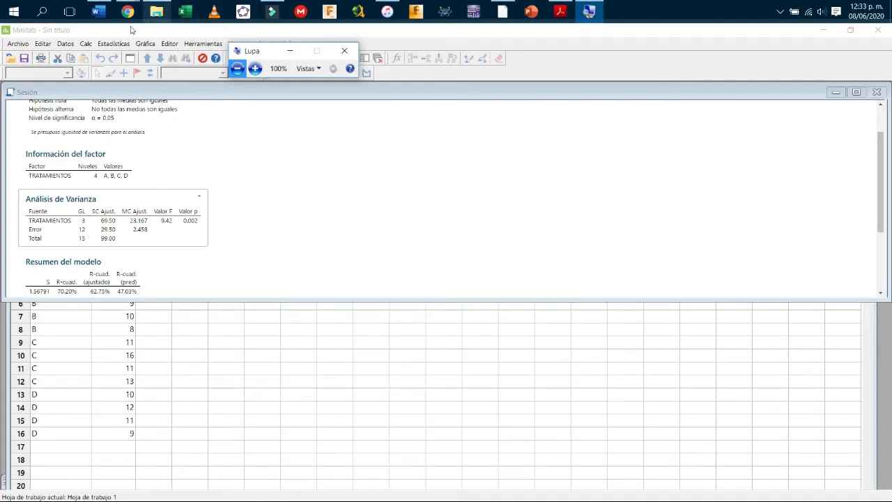
{"action": "left_click", "coordinate": [97, 12]}
{"action": "scroll", "coordinate": [451, 391], "scroll_direction": "down", "scroll_amount": 6}
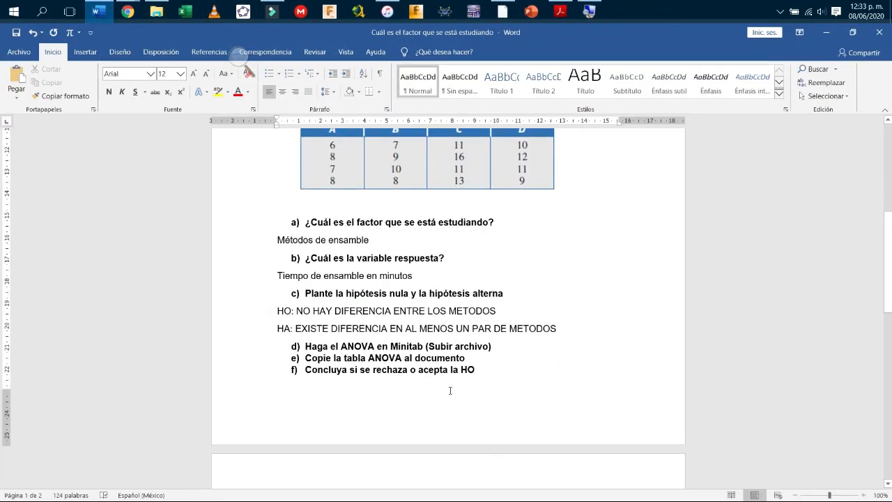
{"action": "scroll", "coordinate": [448, 384], "scroll_direction": "up", "scroll_amount": 3}
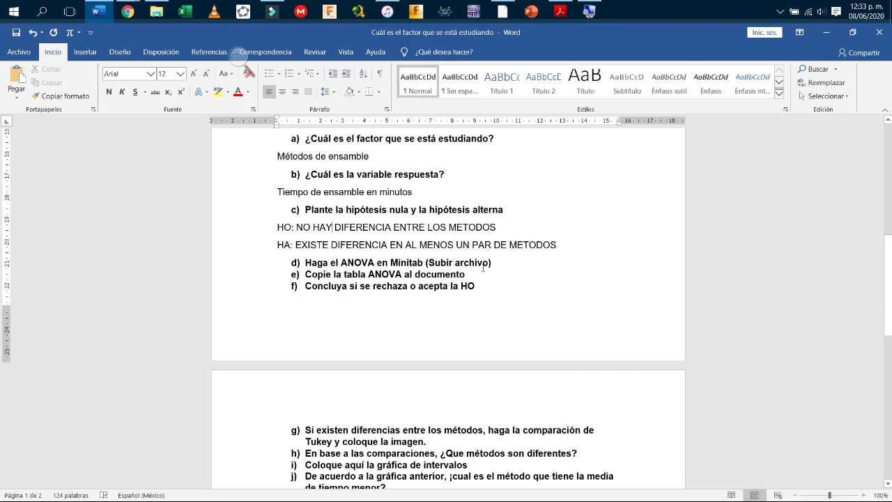
{"action": "left_click", "coordinate": [502, 11]}
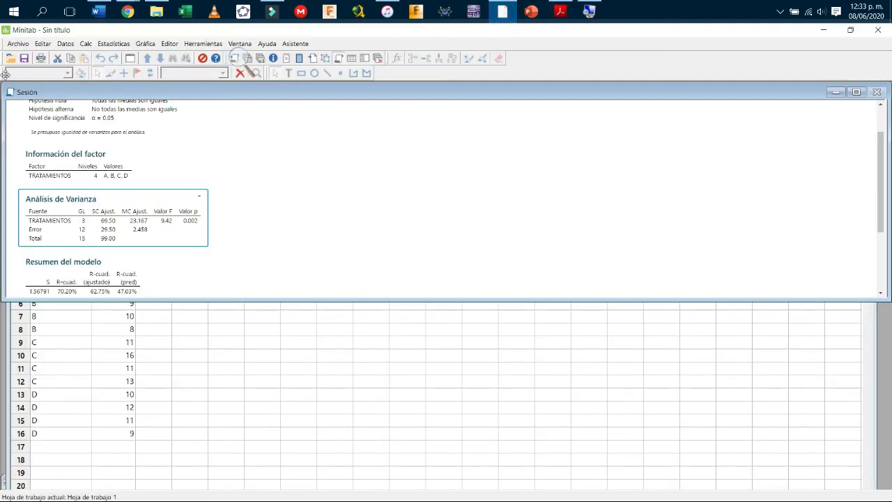
{"action": "left_click", "coordinate": [18, 43]}
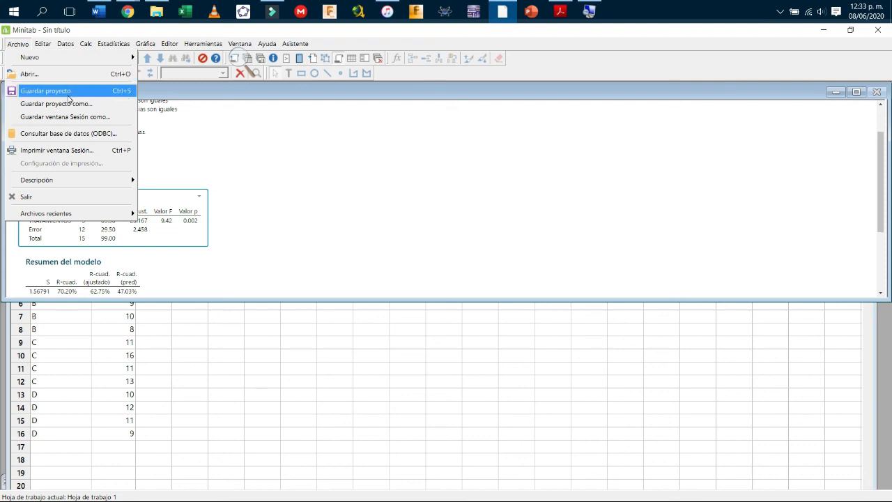
Save the Minitab project on the Escritorio as an .MPJ named with the student's name plus _A7.
{"action": "left_click", "coordinate": [69, 93]}
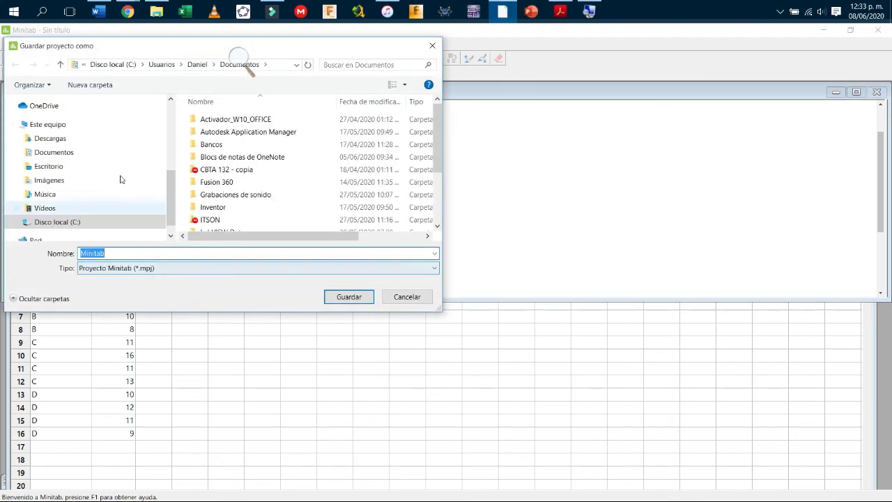
{"action": "left_click", "coordinate": [59, 165]}
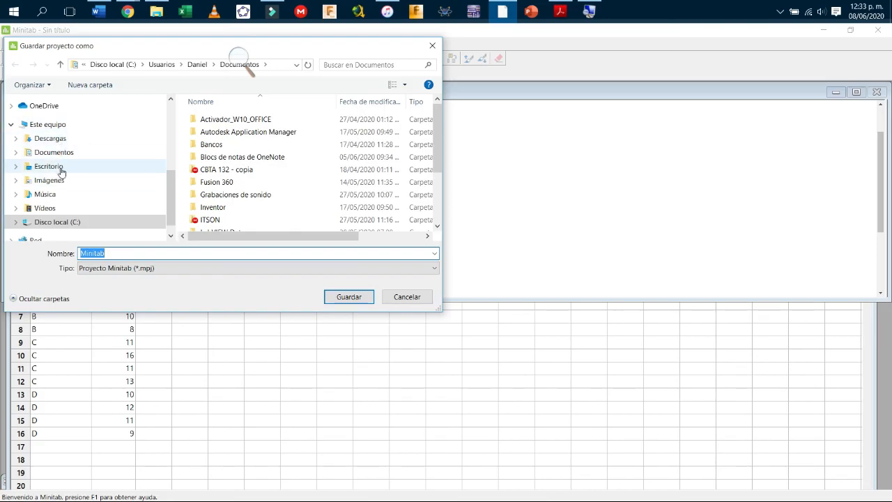
{"action": "left_click", "coordinate": [135, 254]}
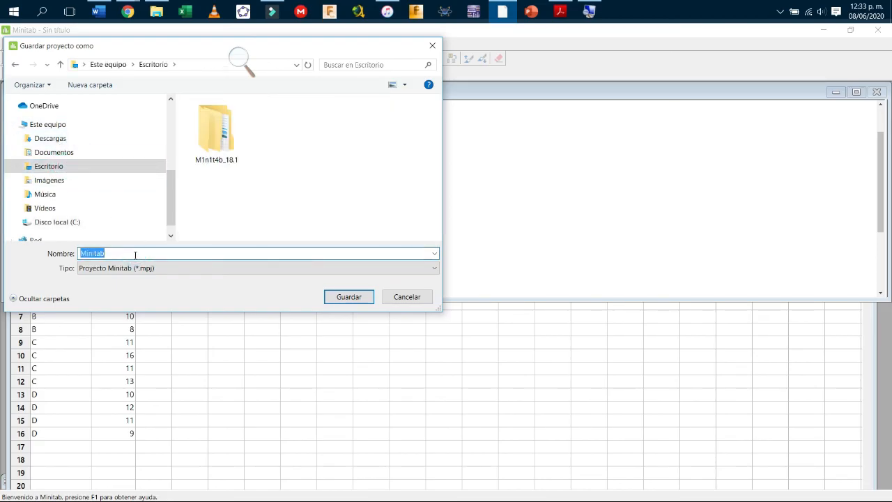
{"action": "type", "text": "Da"}
{"action": "key", "text": "Return"}
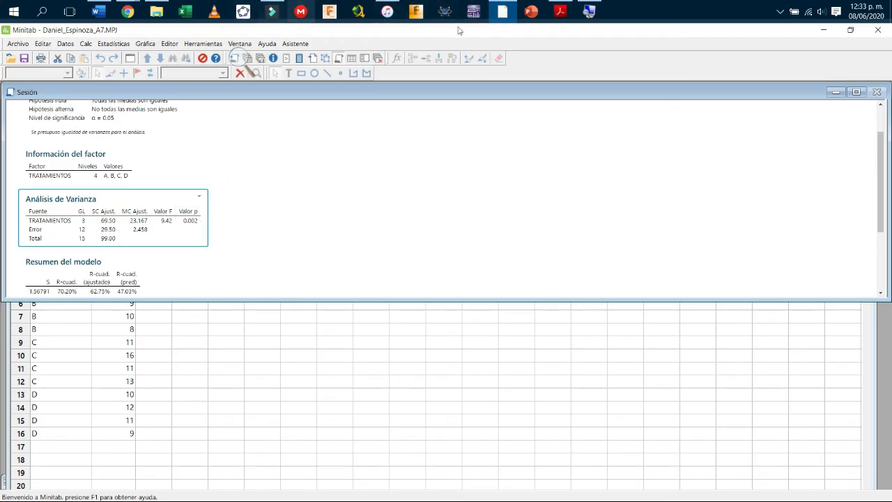
{"action": "left_click", "coordinate": [98, 11]}
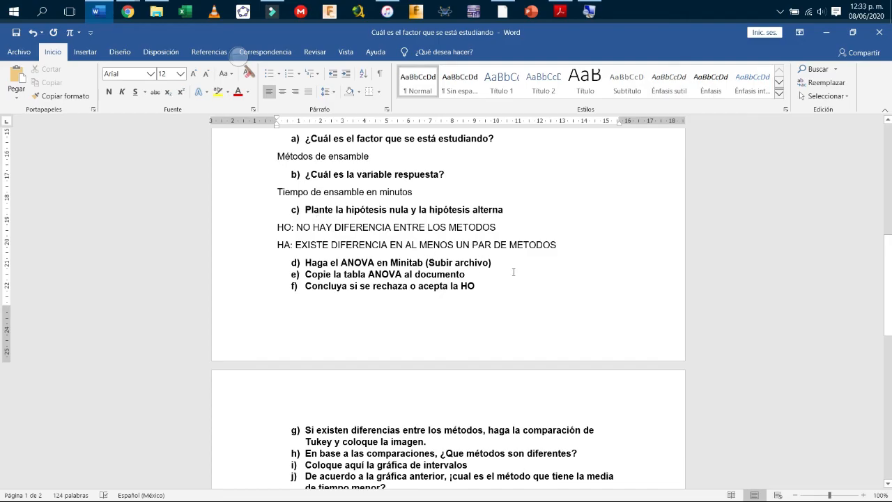
Add blank, unnumbered lines below item e) to hold the ANOVA table.
{"action": "left_click", "coordinate": [488, 276]}
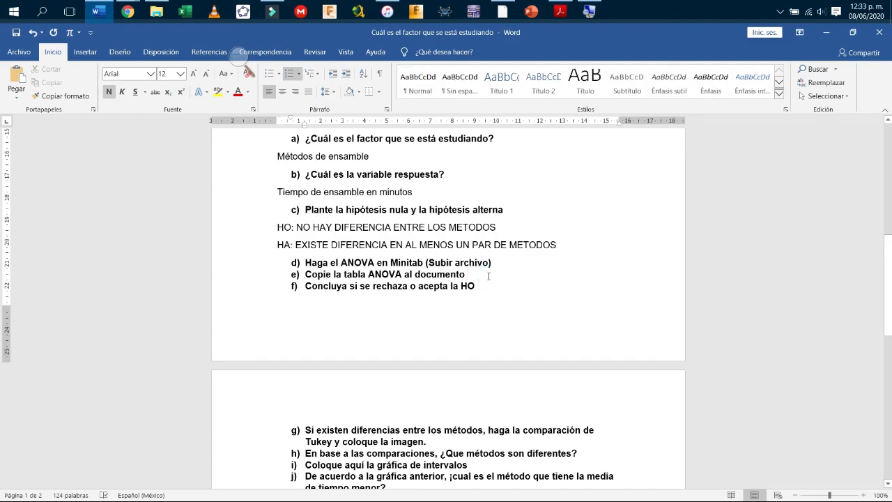
{"action": "key", "text": "Return"}
{"action": "key", "text": "BackSpace"}
{"action": "key", "text": "Return"}
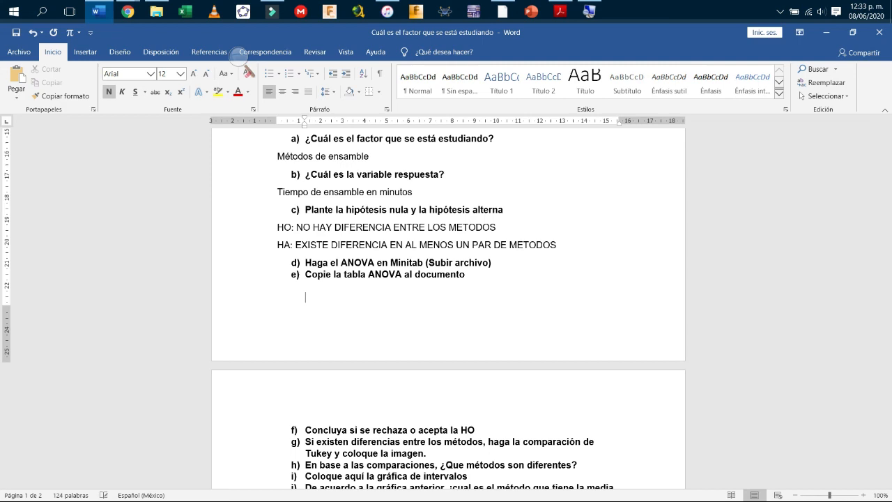
Copy the Análisis de Varianza table from the Minitab output, zooming the screen to 200%.
{"action": "key", "text": "alt+Tab"}
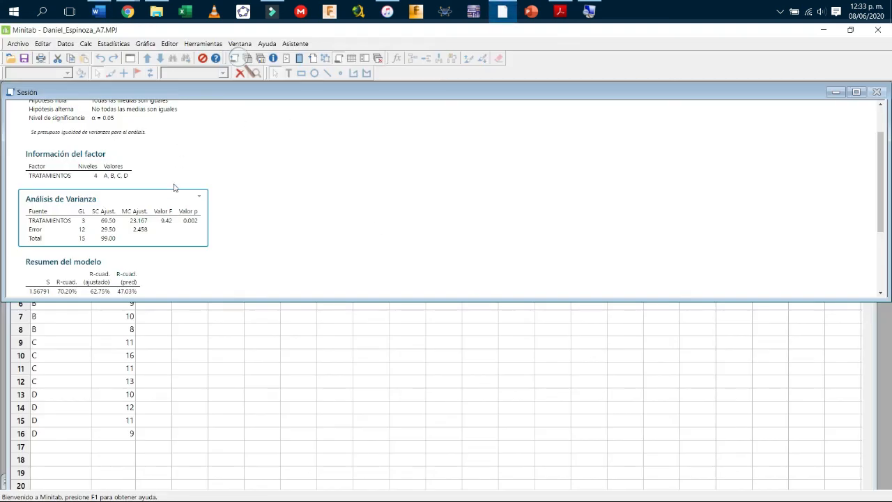
{"action": "left_click", "coordinate": [199, 196]}
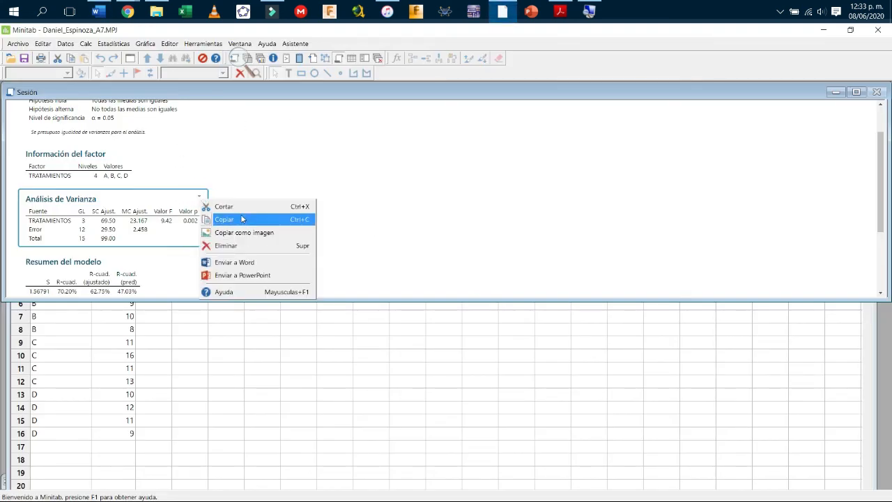
{"action": "left_click", "coordinate": [240, 219]}
{"action": "left_click", "coordinate": [589, 12]}
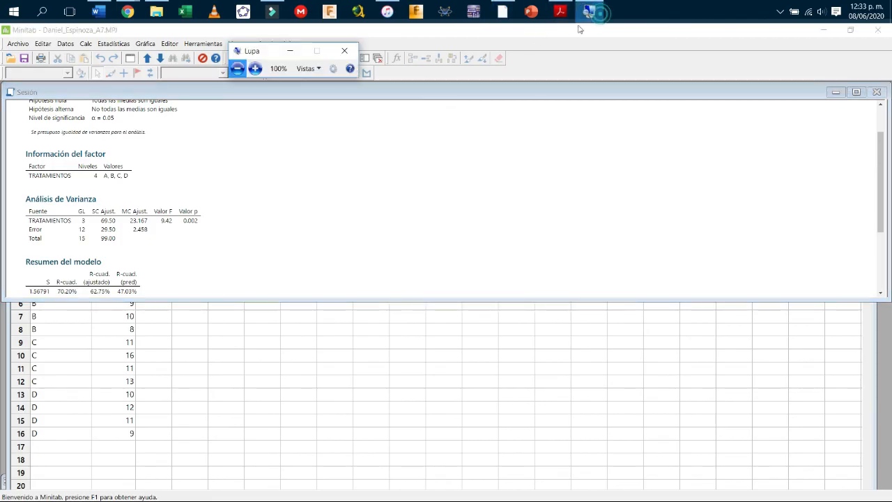
{"action": "left_click", "coordinate": [256, 67]}
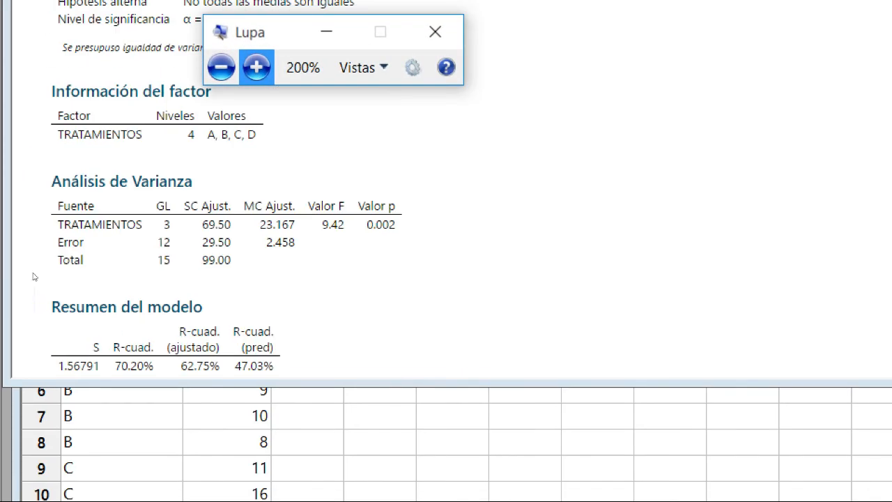
{"action": "right_click", "coordinate": [201, 196]}
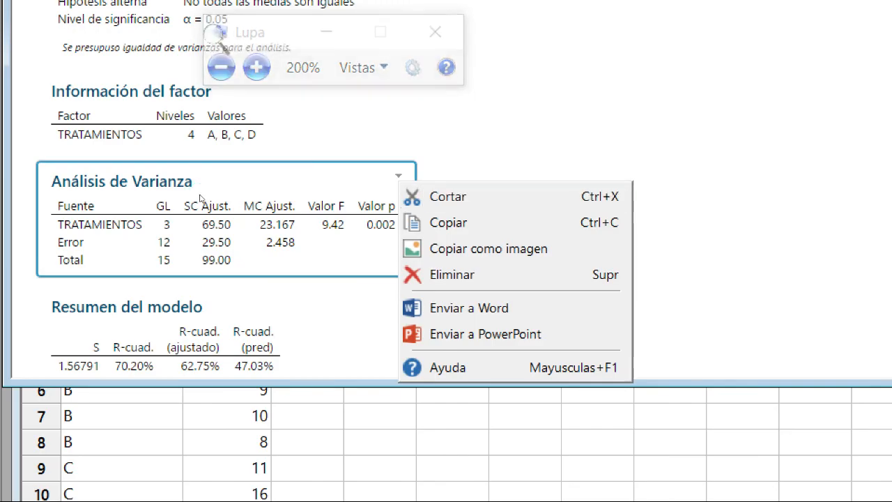
{"action": "left_click", "coordinate": [448, 222]}
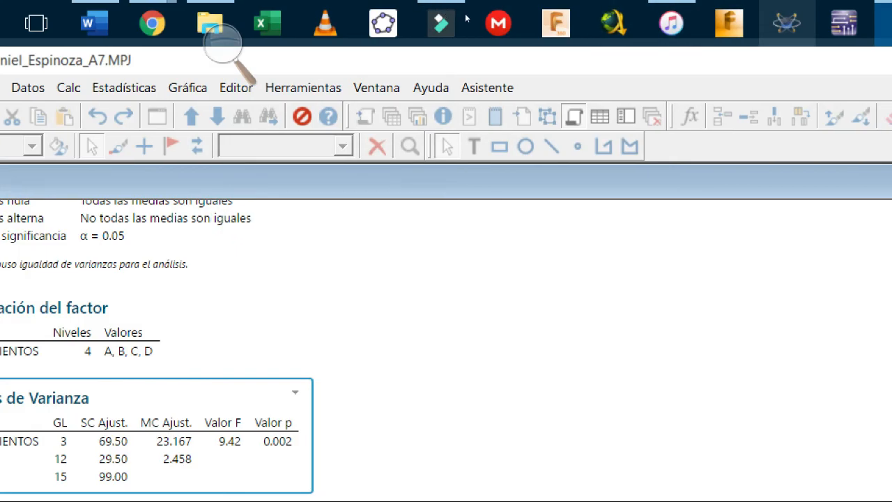
Reset magnification to 100% and paste the ANOVA table into Word below item e).
{"action": "left_click", "coordinate": [597, 14]}
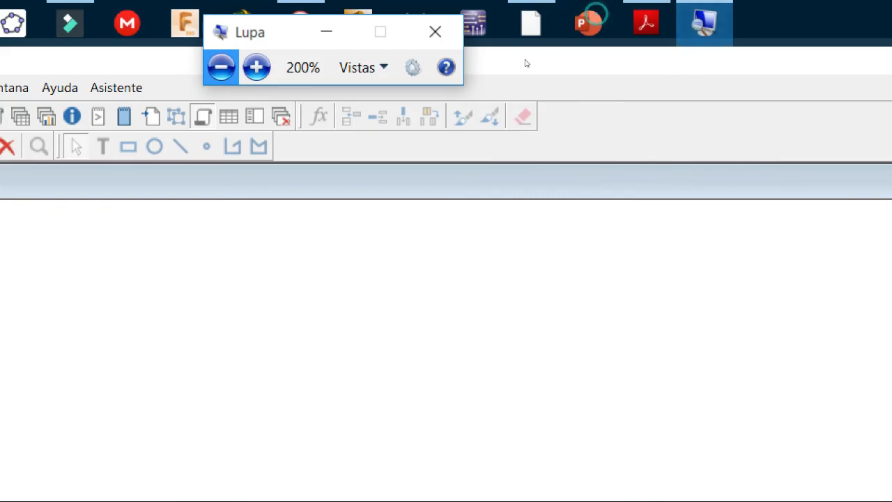
{"action": "left_click", "coordinate": [350, 34]}
{"action": "left_click", "coordinate": [99, 11]}
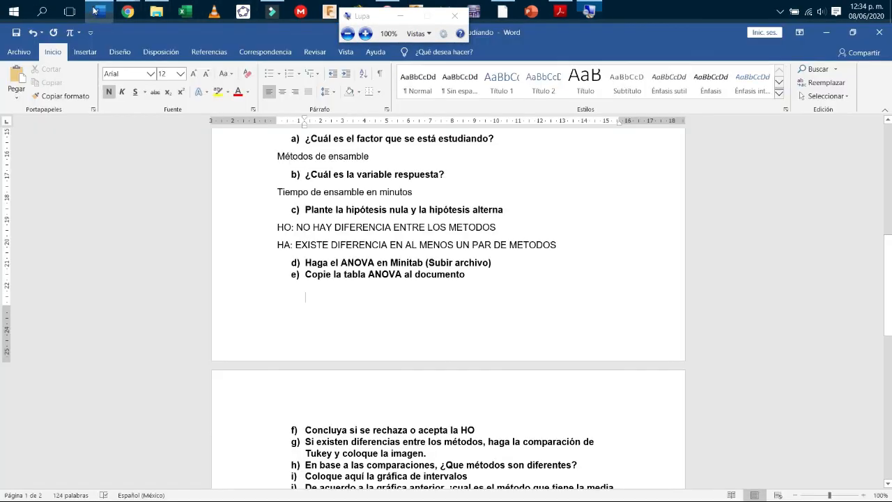
{"action": "type", "text": "Análisis de Varianza Fuente\tGL\tSC Ajust.\tMC Ajust.\tValor F\tValor p TRATAMIENTOS\t3\t69.50\t23.167\t9.42\t0.002 Error\t12\t29.50\t2.458 Total\t15\t99.00"}
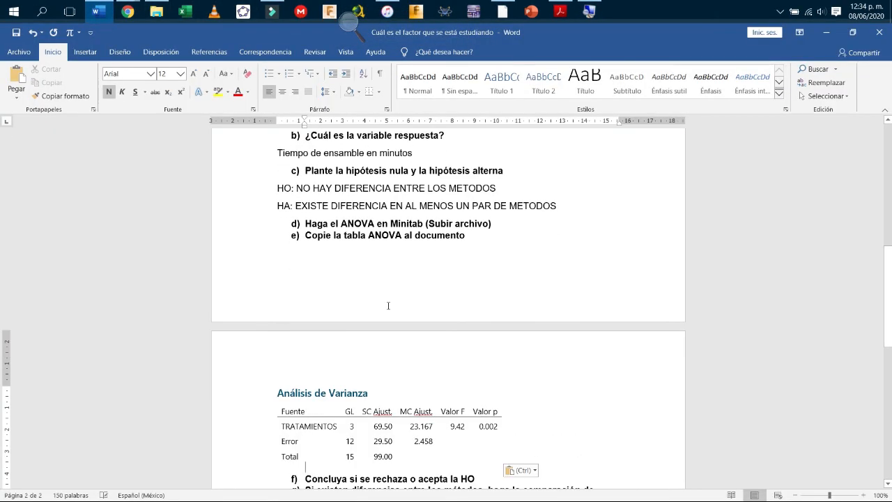
Insert an empty answer paragraph right after the item f) question, above item g).
{"action": "scroll", "coordinate": [388, 305], "scroll_direction": "down", "scroll_amount": 5}
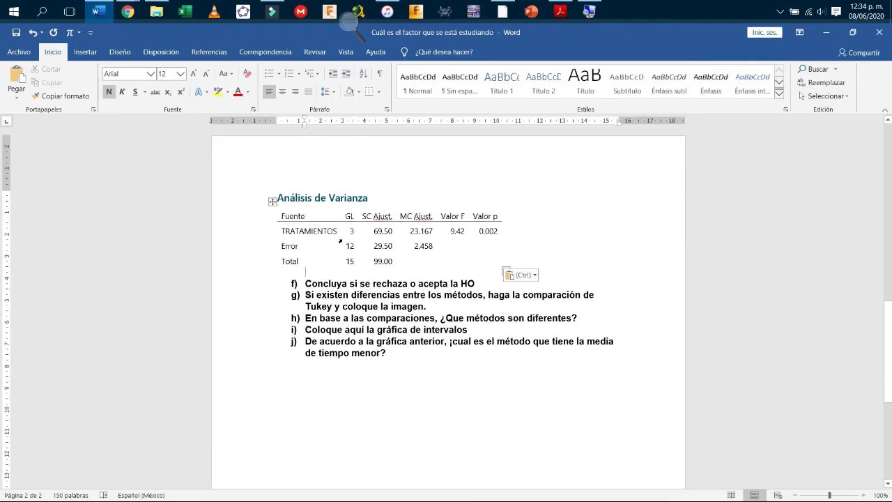
{"action": "scroll", "coordinate": [402, 285], "scroll_direction": "up", "scroll_amount": 4}
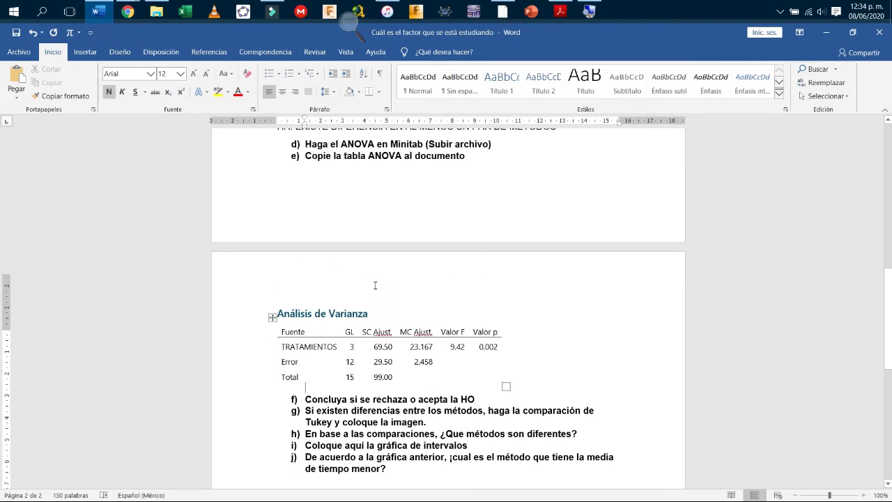
{"action": "left_click", "coordinate": [490, 421]}
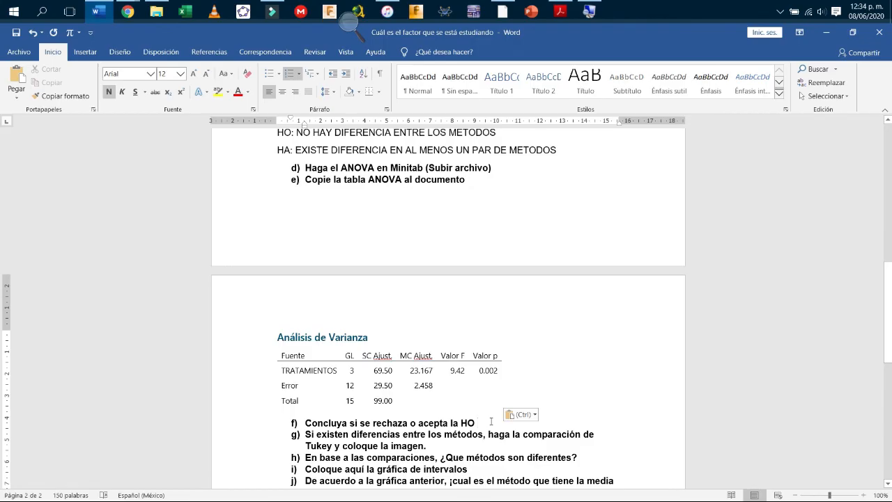
{"action": "key", "text": "Return"}
{"action": "key", "text": "Return"}
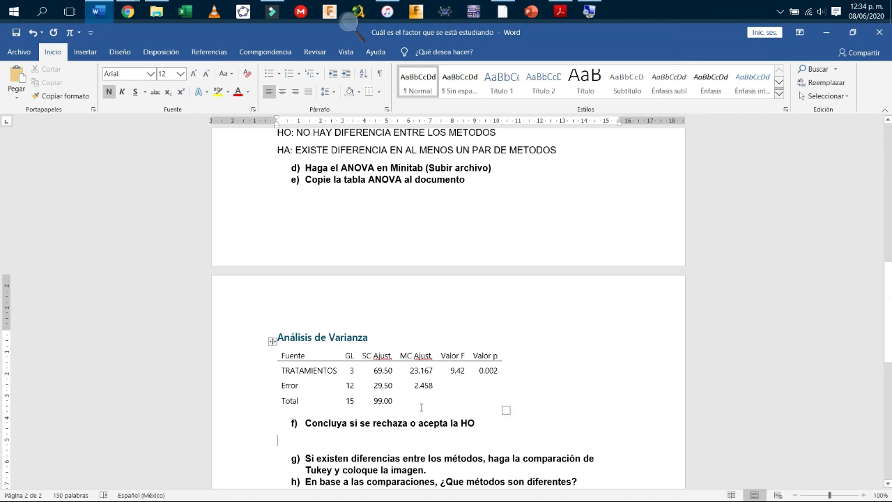
{"action": "scroll", "coordinate": [421, 407], "scroll_direction": "up", "scroll_amount": 4}
{"action": "scroll", "coordinate": [421, 404], "scroll_direction": "down", "scroll_amount": 5}
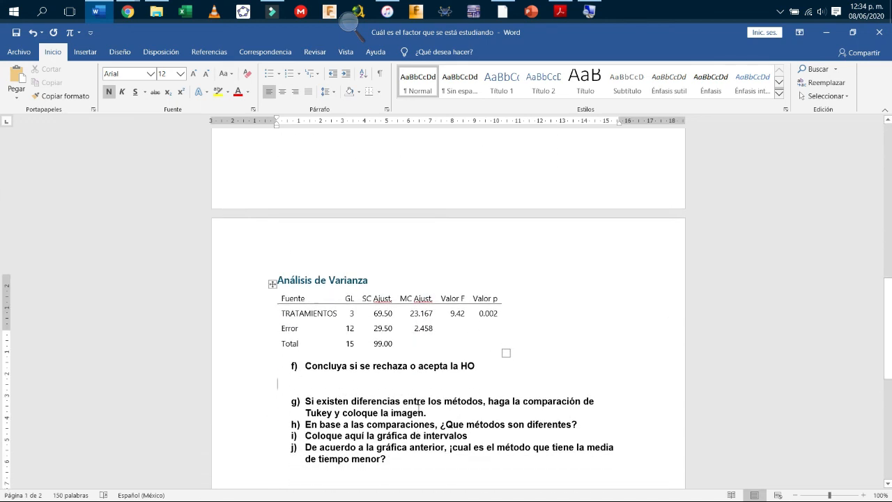
{"action": "scroll", "coordinate": [421, 403], "scroll_direction": "up", "scroll_amount": 4}
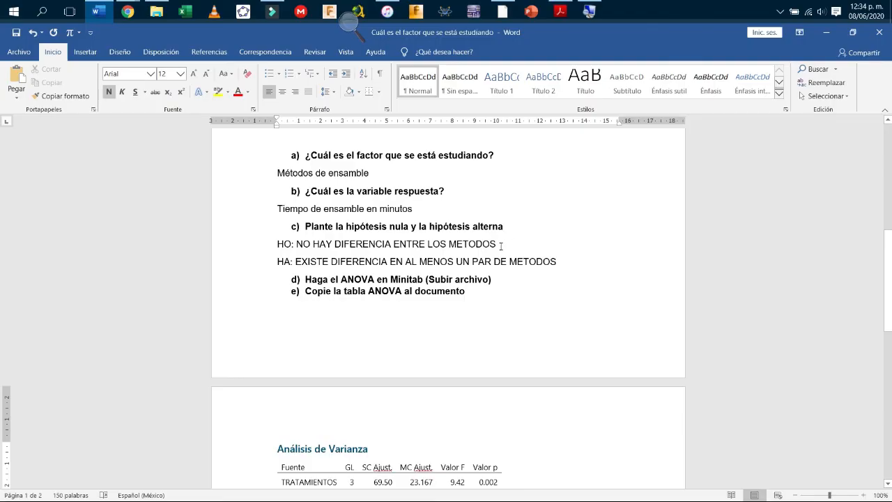
{"action": "left_click_drag", "start_coordinate": [502, 244], "coordinate": [280, 248]}
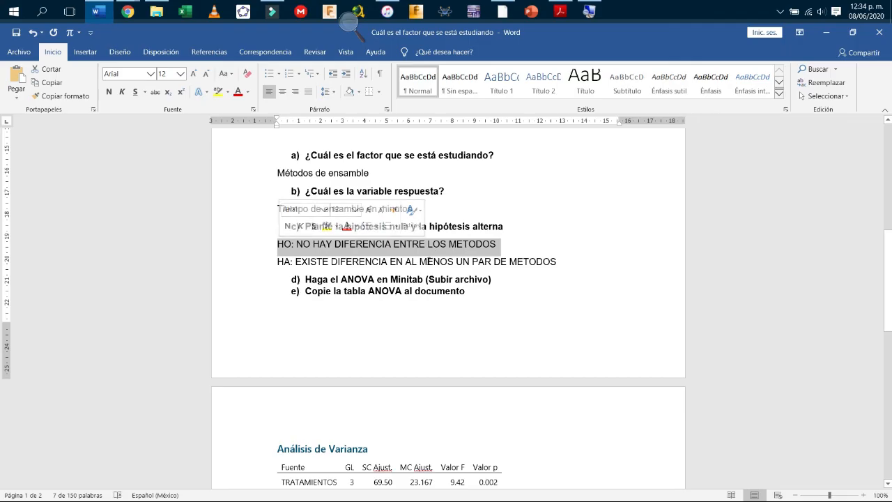
{"action": "left_click", "coordinate": [421, 252]}
{"action": "left_click_drag", "start_coordinate": [486, 243], "coordinate": [280, 248]}
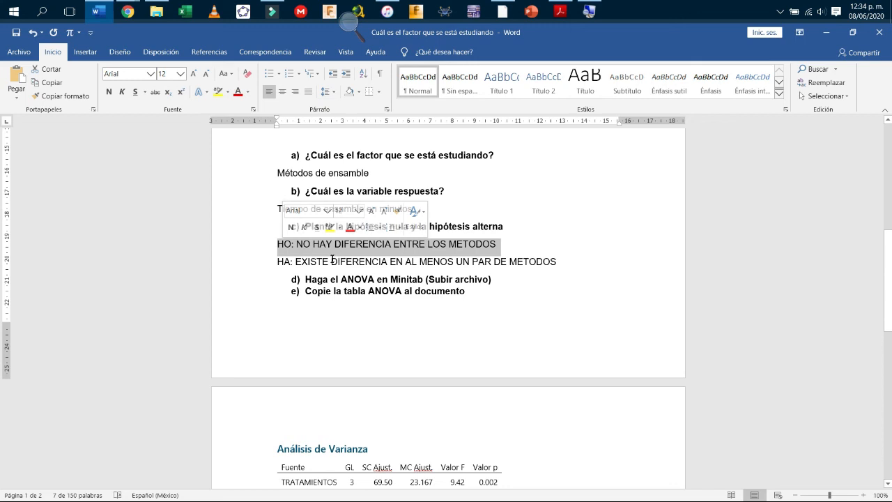
{"action": "left_click", "coordinate": [331, 262]}
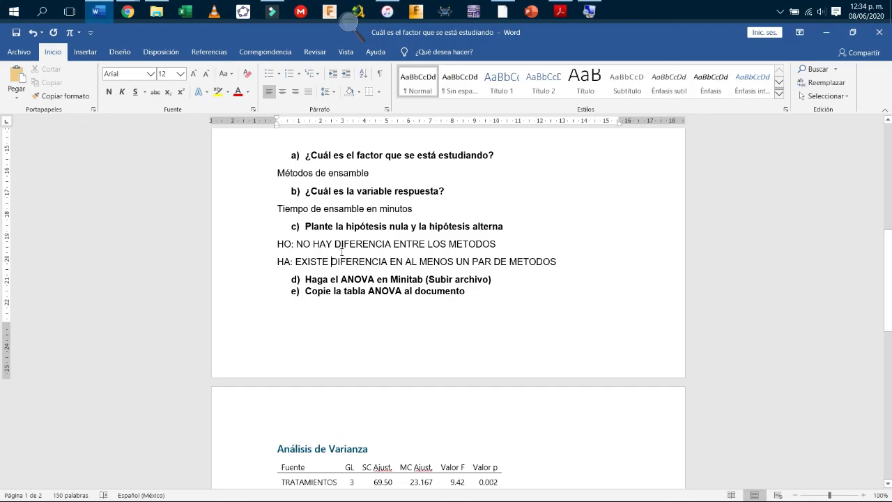
{"action": "scroll", "coordinate": [341, 251], "scroll_direction": "down", "scroll_amount": 3}
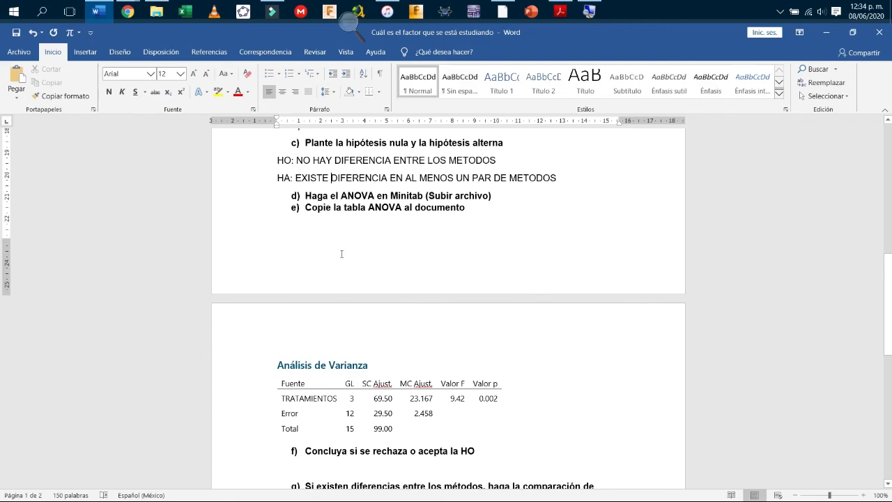
{"action": "scroll", "coordinate": [342, 254], "scroll_direction": "down", "scroll_amount": 4}
{"action": "scroll", "coordinate": [342, 254], "scroll_direction": "up", "scroll_amount": 1}
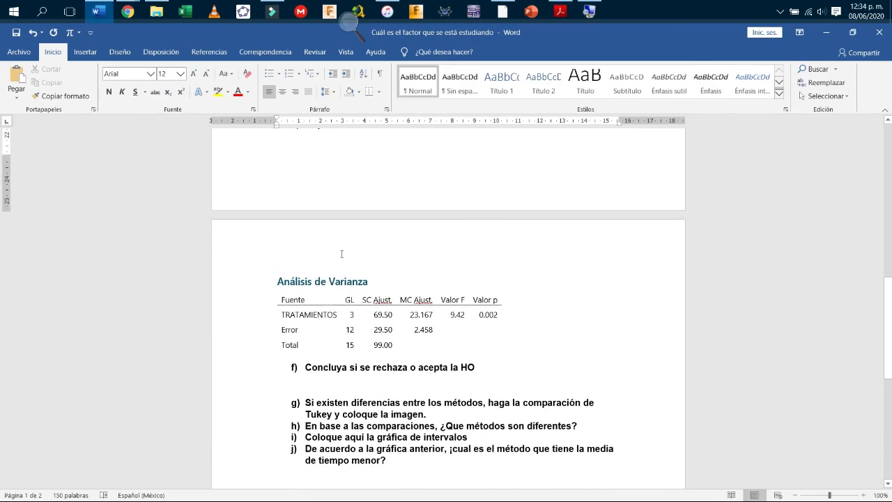
{"action": "scroll", "coordinate": [341, 254], "scroll_direction": "up", "scroll_amount": 1}
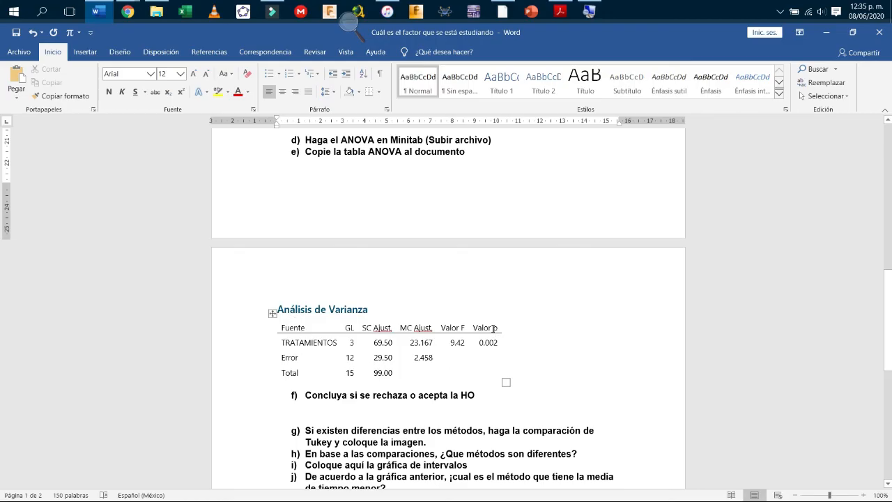
{"action": "left_click_drag", "start_coordinate": [499, 327], "coordinate": [474, 327]}
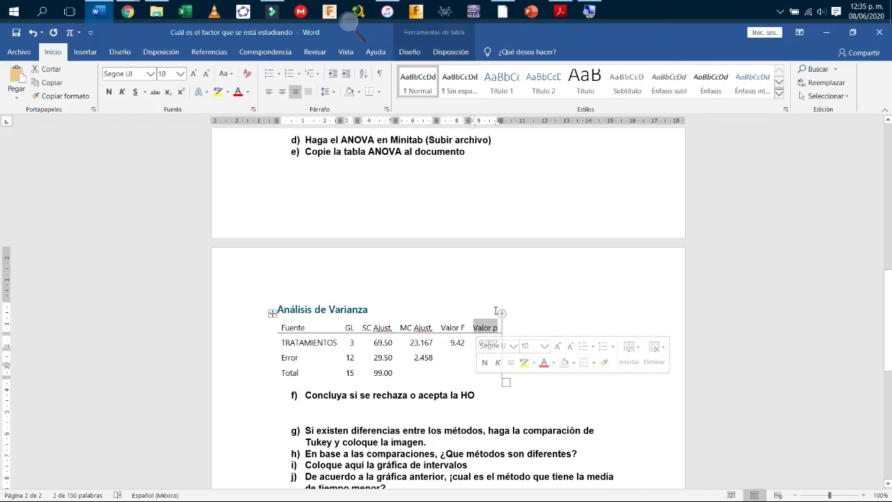
{"action": "left_click", "coordinate": [548, 314]}
{"action": "scroll", "coordinate": [548, 315], "scroll_direction": "down", "scroll_amount": 2}
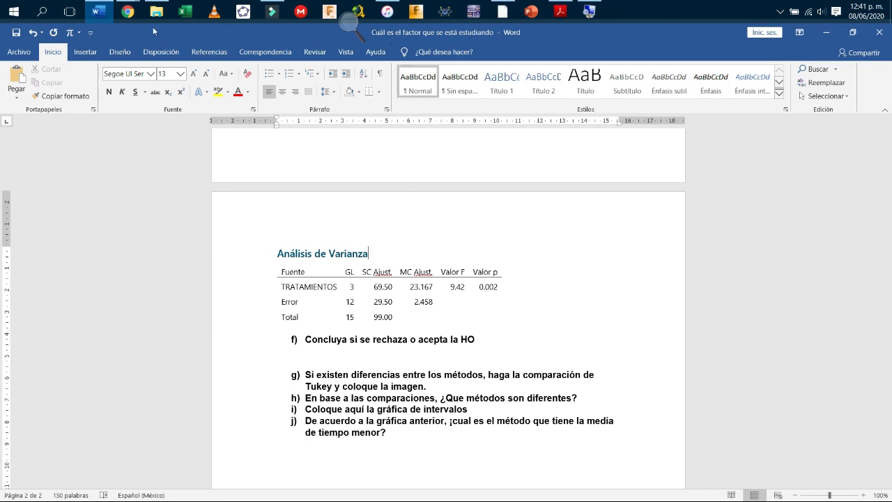
Open Minitab's help on interpreting ANOVA results and highlight the p ≤ α and p > α guidance.
{"action": "left_click", "coordinate": [127, 15]}
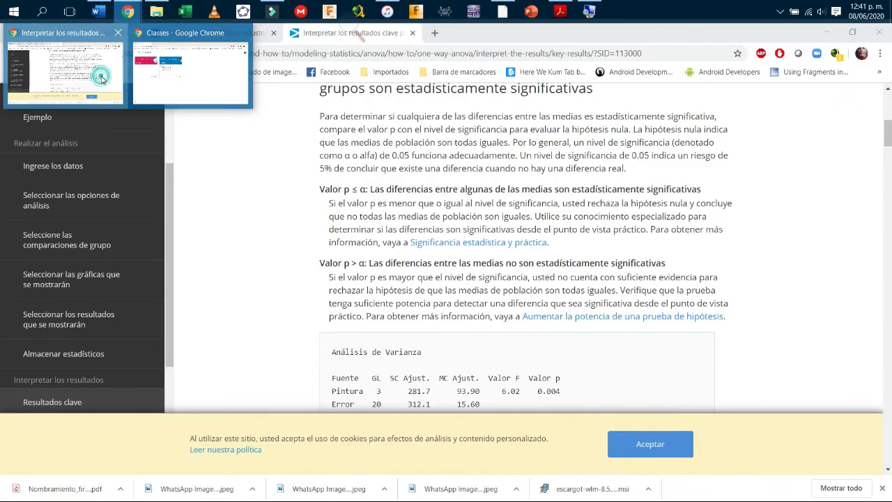
{"action": "left_click", "coordinate": [64, 70]}
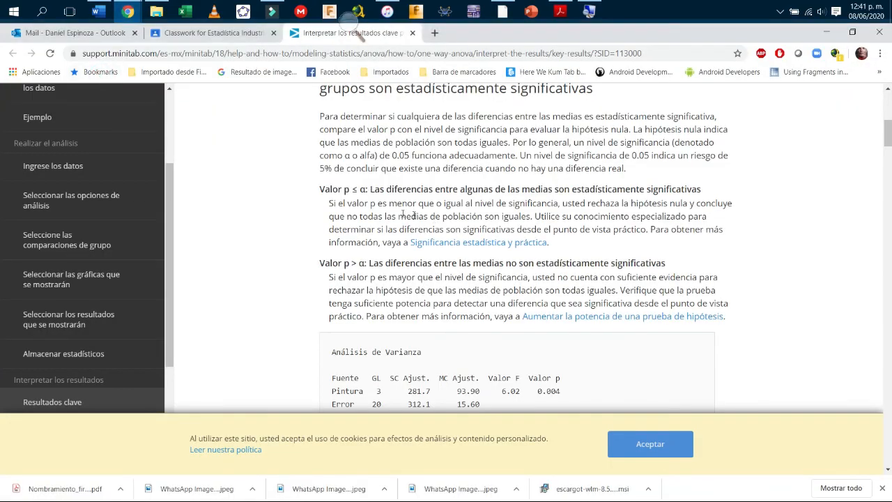
{"action": "left_click_drag", "start_coordinate": [320, 189], "coordinate": [345, 190]}
{"action": "left_click_drag", "start_coordinate": [369, 189], "coordinate": [706, 192]}
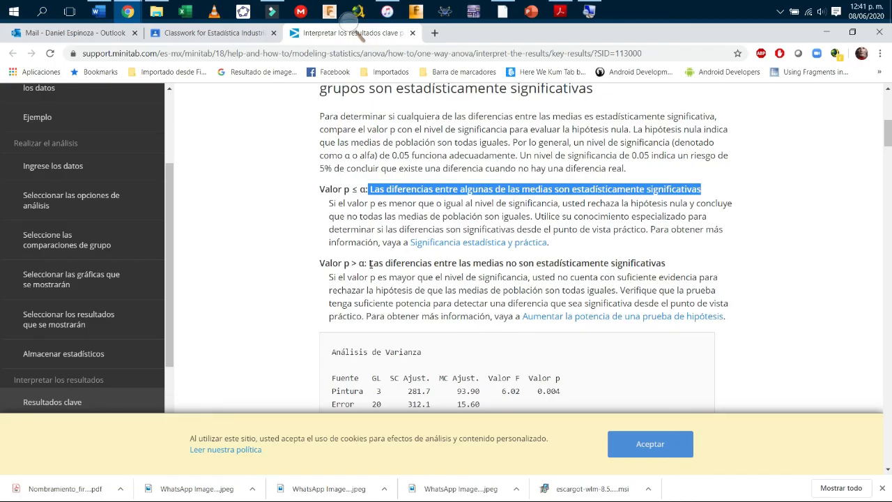
{"action": "left_click_drag", "start_coordinate": [320, 263], "coordinate": [669, 268]}
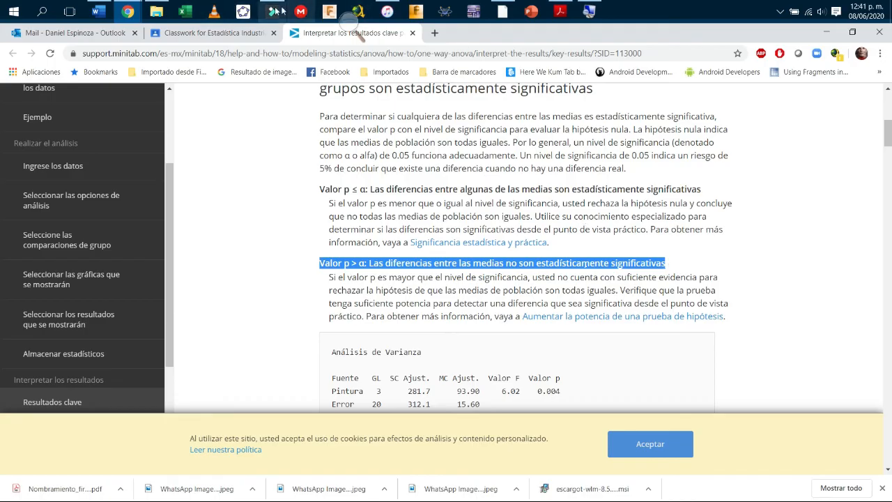
Compare the table's p-value 0.002 with the help's 'some means differ significantly' statement, ending in Word.
{"action": "left_click", "coordinate": [99, 11]}
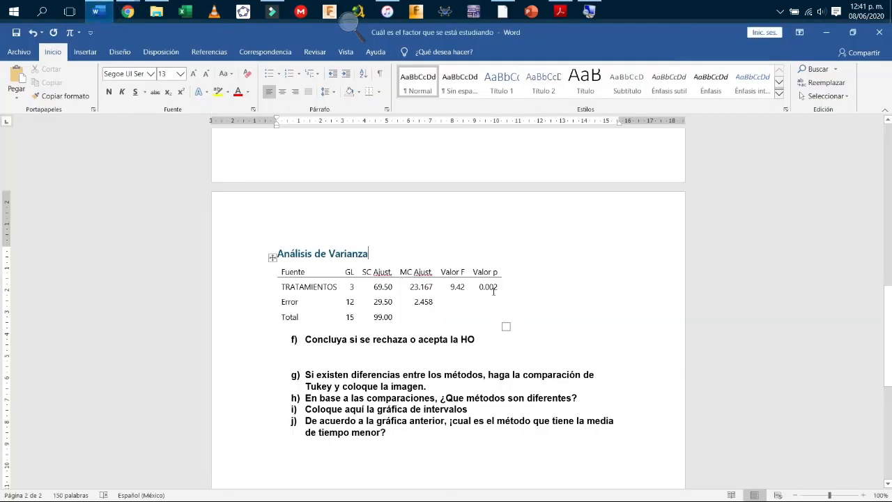
{"action": "left_click_drag", "start_coordinate": [499, 289], "coordinate": [483, 294]}
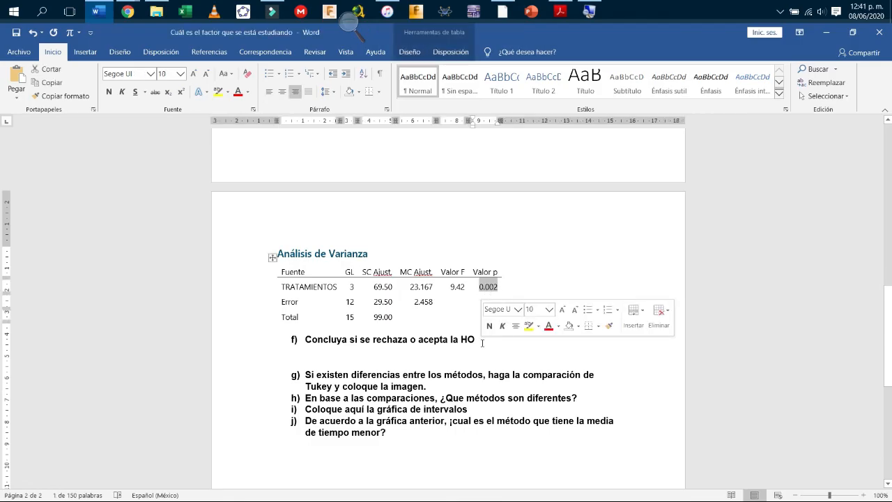
{"action": "left_click", "coordinate": [129, 13]}
{"action": "left_click", "coordinate": [83, 63]}
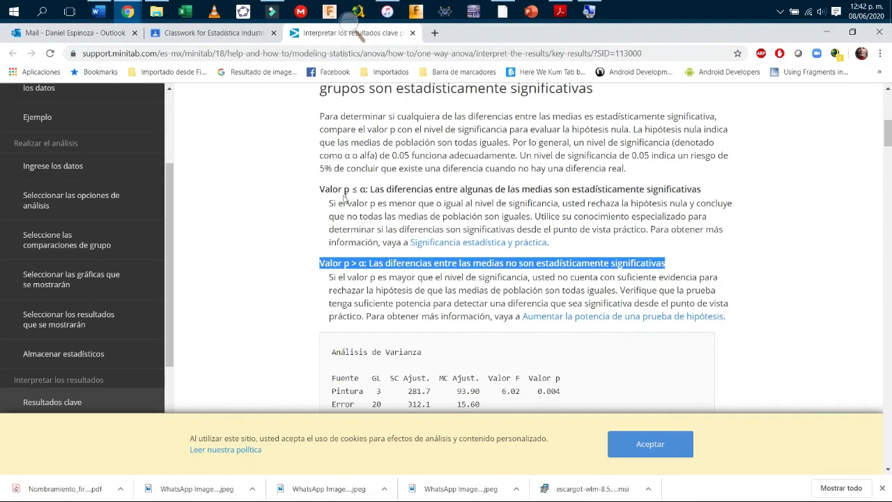
{"action": "left_click", "coordinate": [346, 189]}
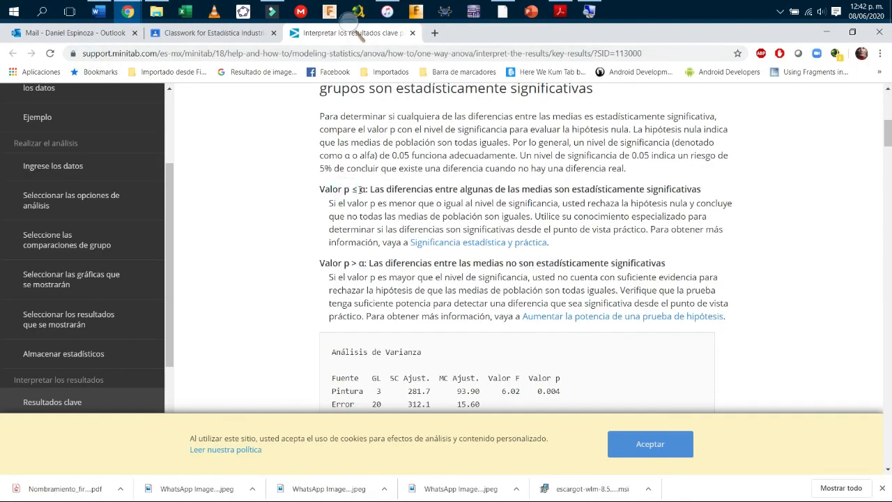
{"action": "left_click_drag", "start_coordinate": [375, 190], "coordinate": [671, 192]}
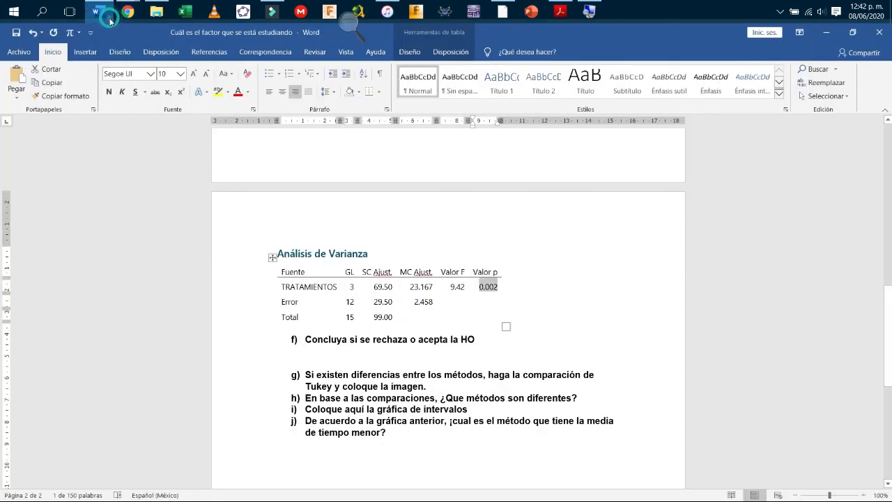
{"action": "left_click", "coordinate": [99, 11]}
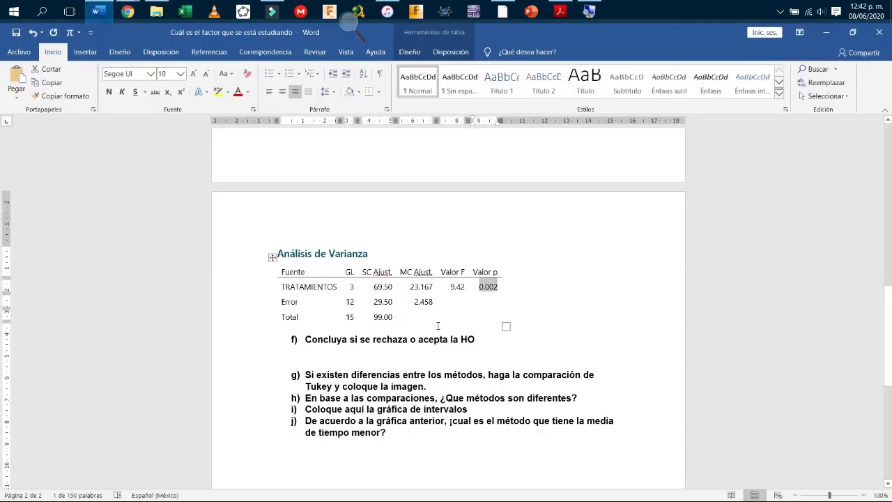
Type the non-bold answer 'Se rechaza la hipotesis nula (Ho) y se acepta la HA' under item f).
{"action": "left_click", "coordinate": [428, 352]}
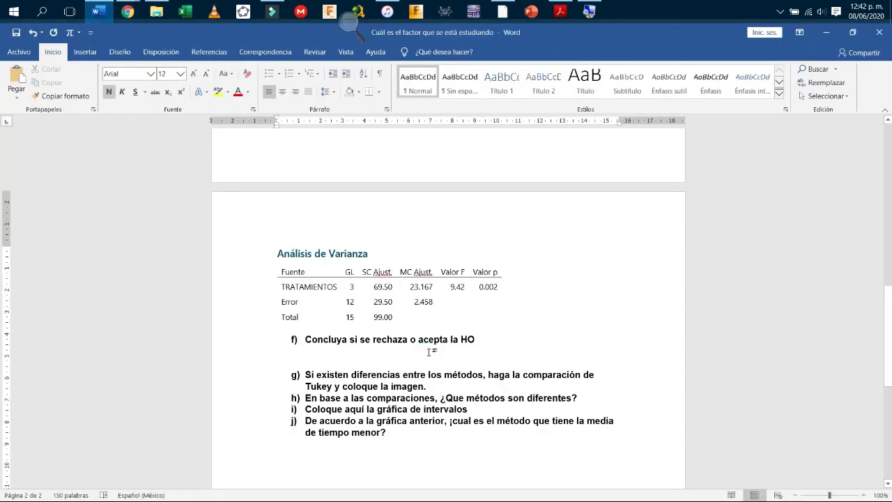
{"action": "key", "text": "ctrl+n"}
{"action": "type", "text": "Se rechas"}
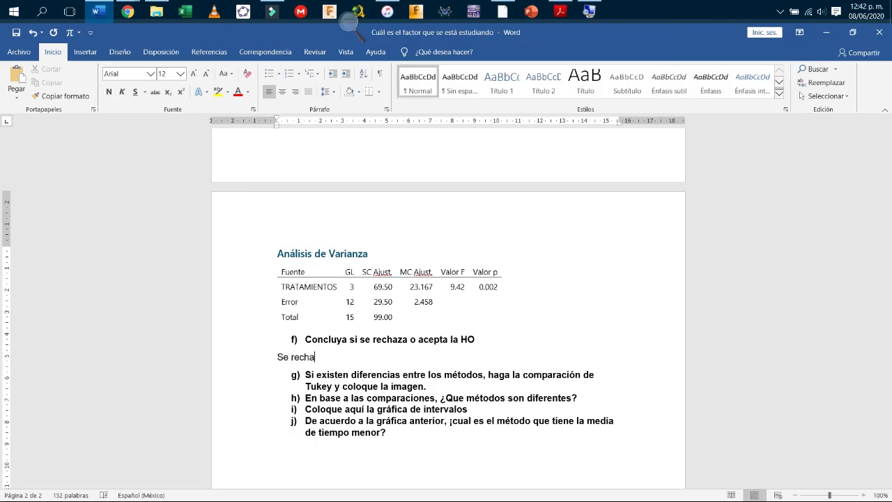
{"action": "key", "text": "BackSpace"}
{"action": "key", "text": "BackSpace"}
{"action": "key", "text": "BackSpace"}
{"action": "type", "text": "z"}
{"action": "key", "text": "BackSpace"}
{"action": "type", "text": "aza la hipotesis Nul"}
{"action": "key", "text": "BackSpace"}
{"action": "key", "text": "BackSpace"}
{"action": "key", "text": "BackSpace"}
{"action": "type", "text": "nula ()"}
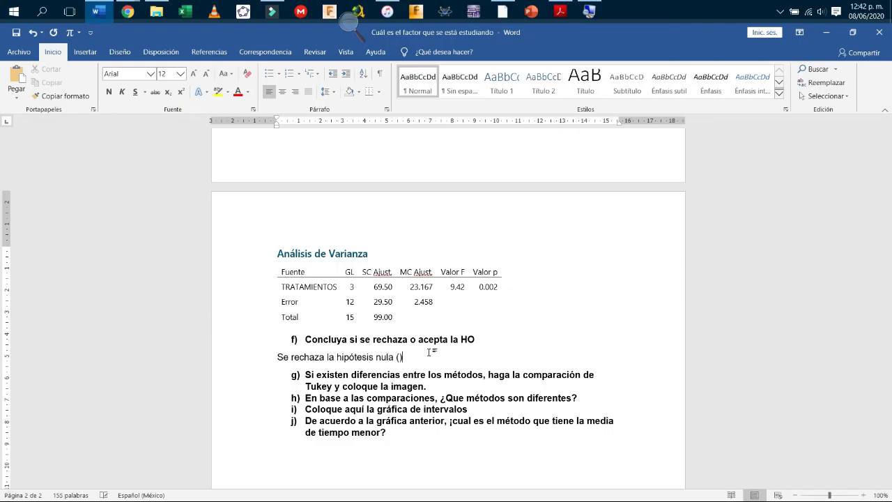
{"action": "type", "text": "Ho"}
{"action": "type", "text": " y se"}
{"action": "type", "text": " a"}
{"action": "type", "text": "cepta"}
{"action": "type", "text": " la h"}
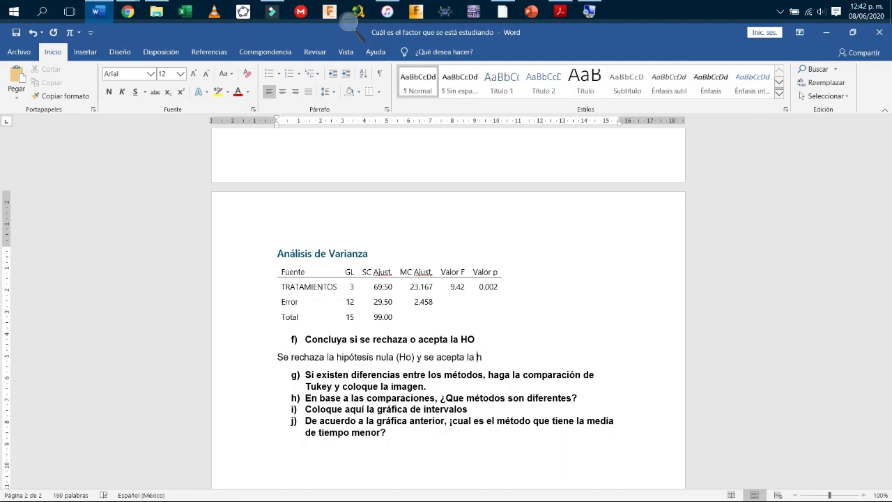
{"action": "key", "text": "BackSpace"}
{"action": "type", "text": "Ho"}
{"action": "key", "text": "BackSpace"}
{"action": "type", "text": "O"}
{"action": "key", "text": "BackSpace"}
{"action": "type", "text": "A"}
Delete the clause 'y se acepta la HA' from the conclusion sentence.
{"action": "scroll", "coordinate": [435, 351], "scroll_direction": "up", "scroll_amount": 1}
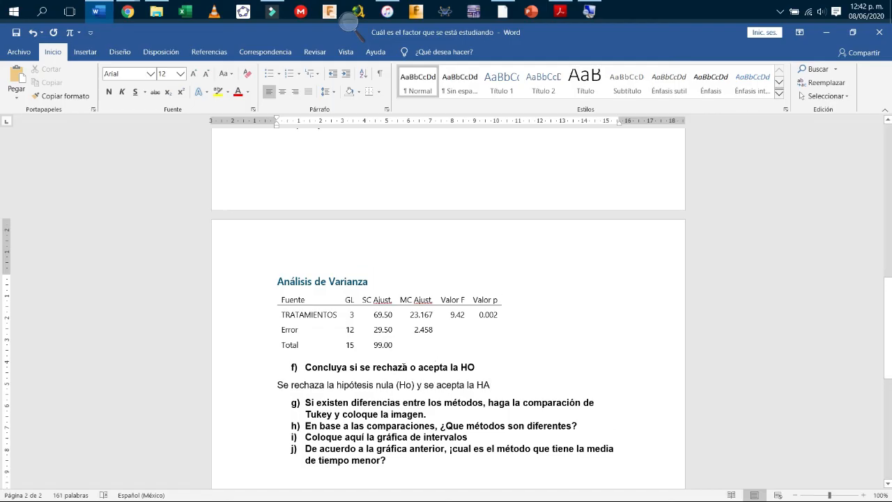
{"action": "left_click_drag", "start_coordinate": [276, 384], "coordinate": [414, 387]}
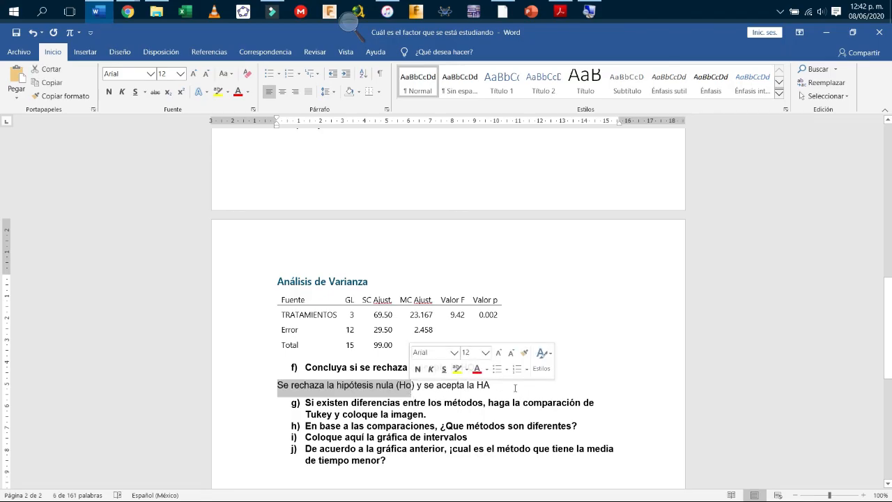
{"action": "left_click_drag", "start_coordinate": [497, 386], "coordinate": [418, 387]}
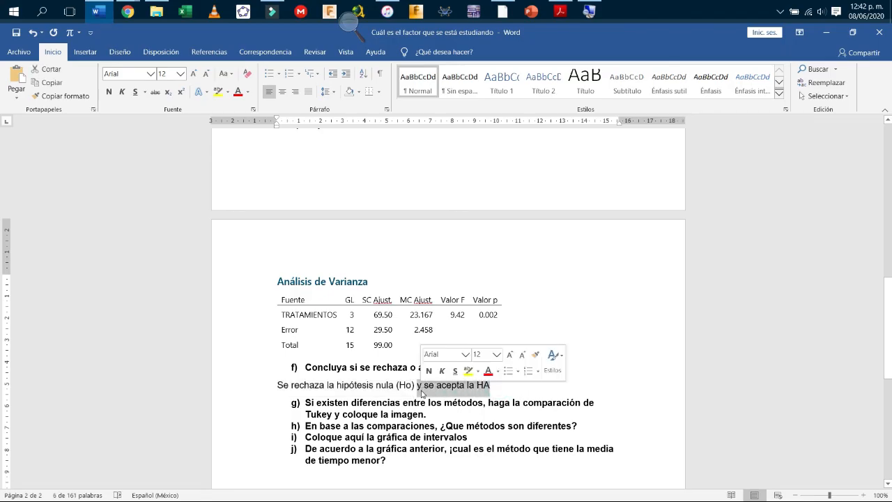
{"action": "key", "text": "Delete"}
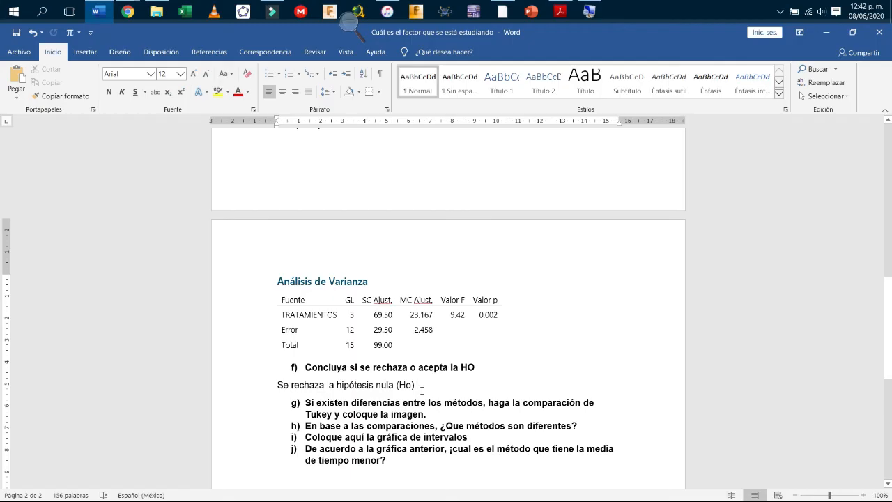
{"action": "scroll", "coordinate": [421, 391], "scroll_direction": "up", "scroll_amount": 2}
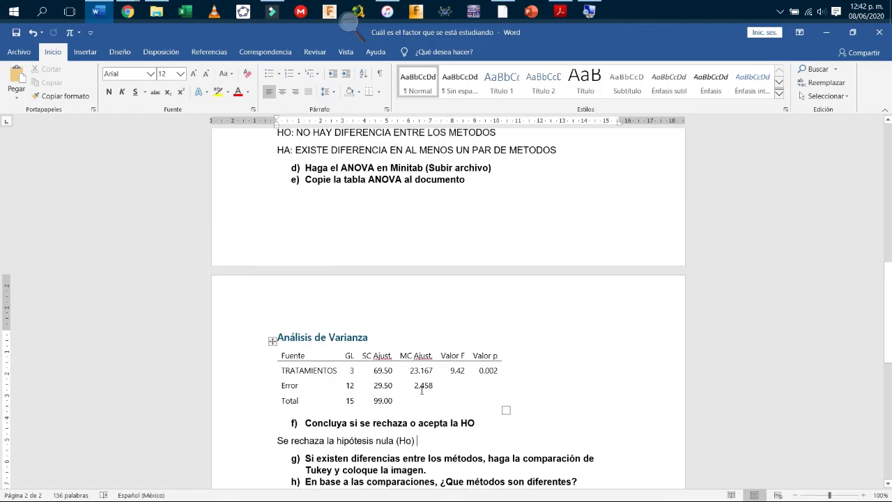
{"action": "scroll", "coordinate": [421, 390], "scroll_direction": "up", "scroll_amount": 2}
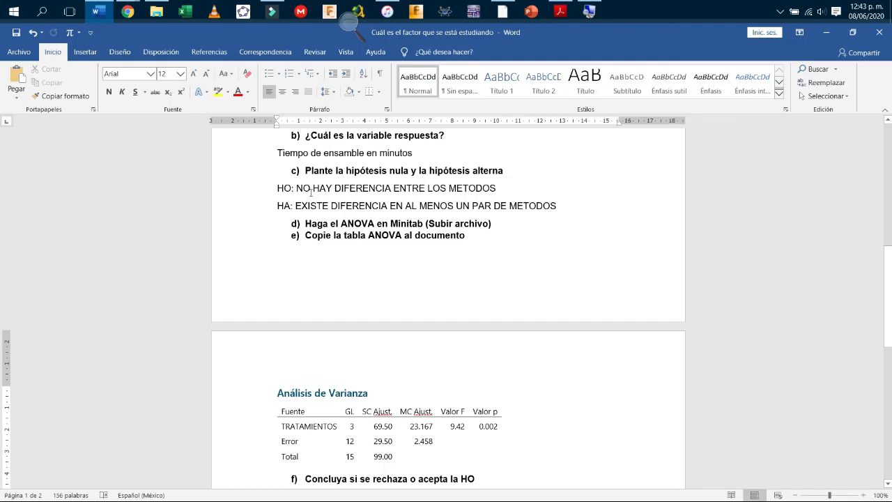
{"action": "scroll", "coordinate": [285, 179], "scroll_direction": "down", "scroll_amount": 1}
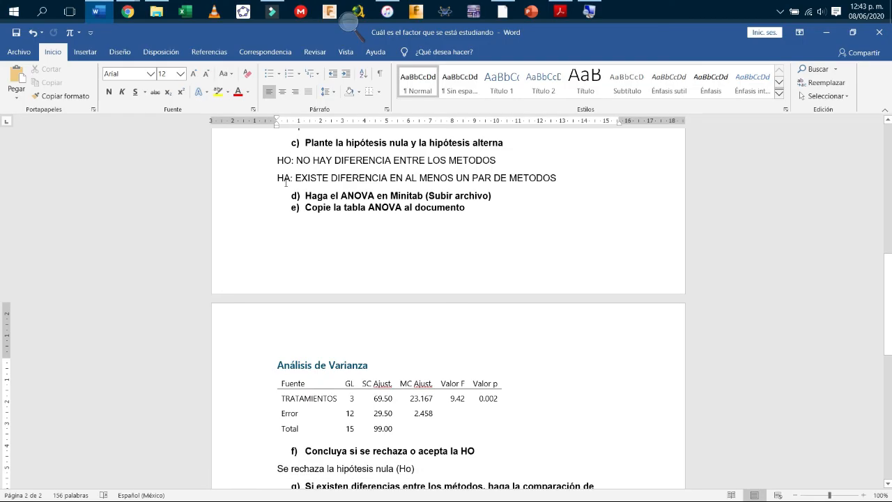
{"action": "left_click_drag", "start_coordinate": [295, 179], "coordinate": [522, 181]}
{"action": "left_click_drag", "start_coordinate": [542, 182], "coordinate": [543, 183]}
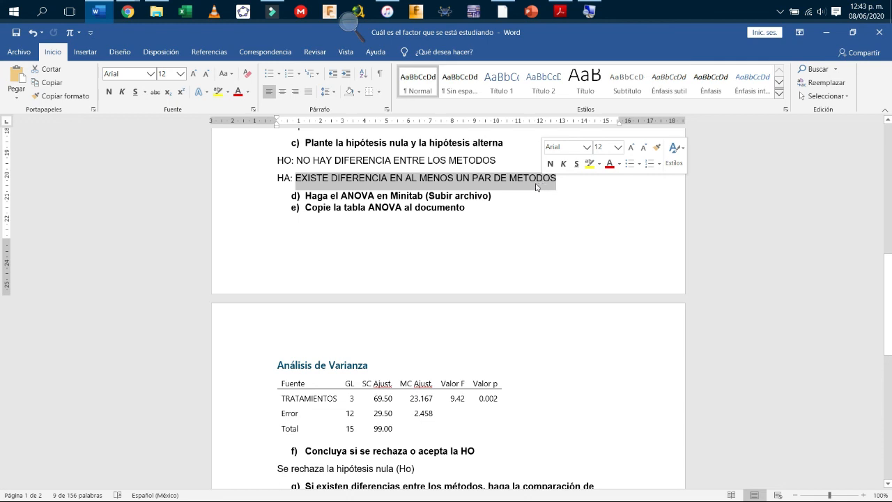
{"action": "scroll", "coordinate": [312, 369], "scroll_direction": "down", "scroll_amount": 4}
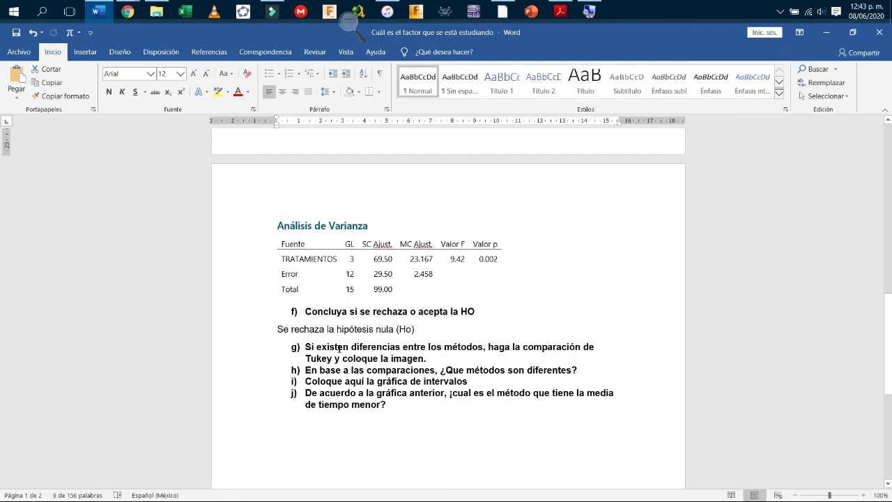
{"action": "left_click_drag", "start_coordinate": [308, 346], "coordinate": [400, 345]}
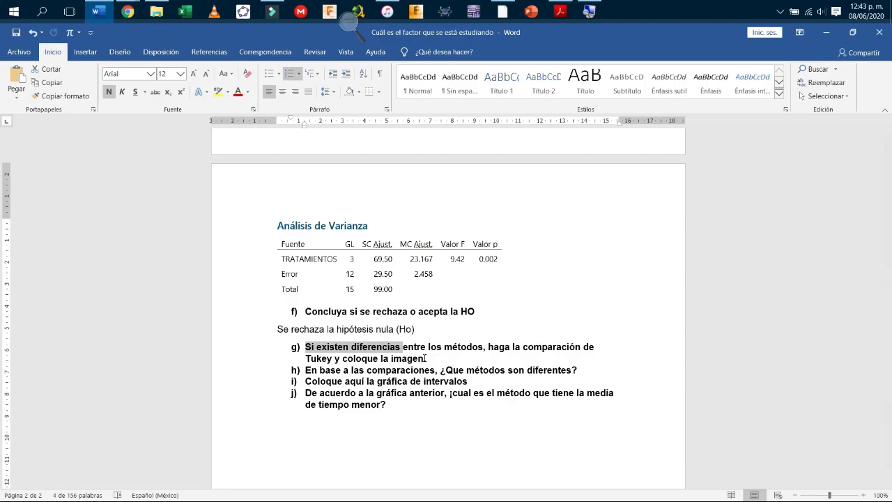
Rerun Minitab's one-way ANOVA with Tukey multiple comparisons turned on.
{"action": "left_click", "coordinate": [501, 7]}
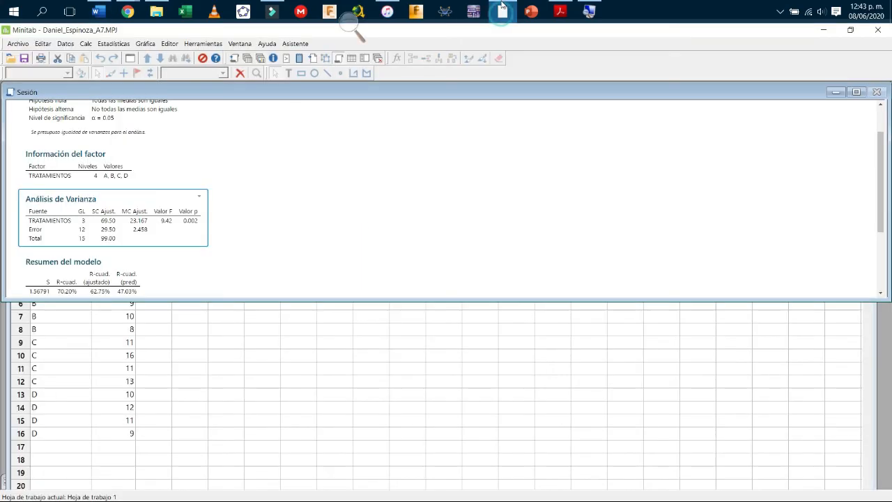
{"action": "left_click", "coordinate": [107, 44]}
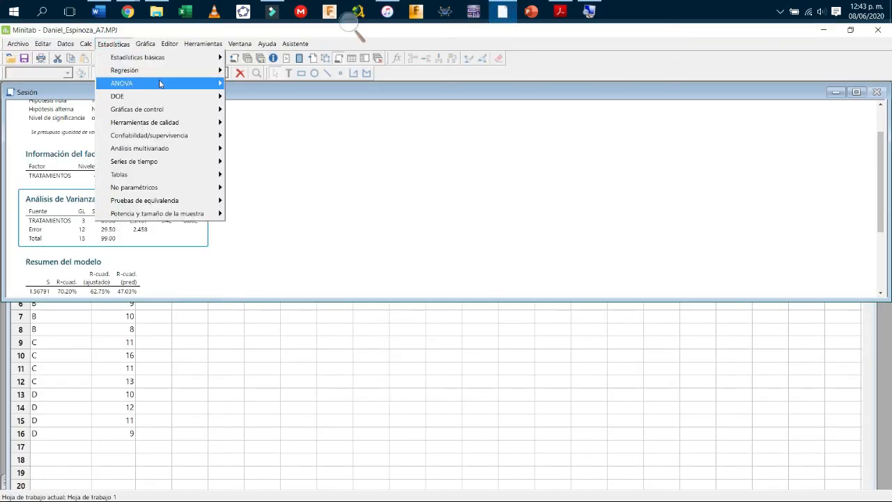
{"action": "mouse_move", "coordinate": [122, 83]}
{"action": "left_click", "coordinate": [269, 81]}
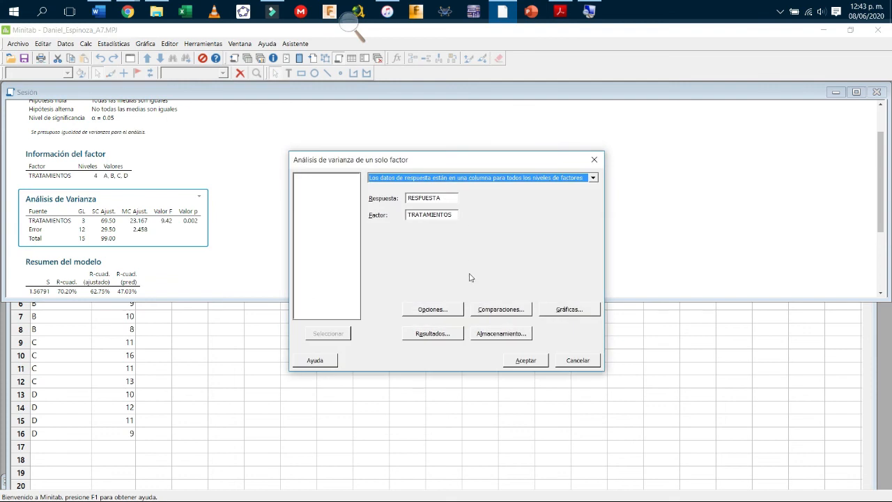
{"action": "left_click", "coordinate": [495, 311]}
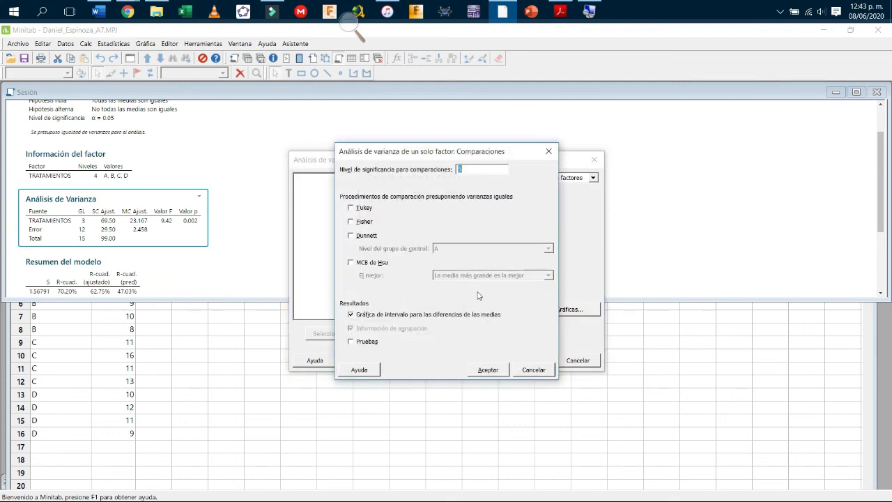
{"action": "left_click", "coordinate": [362, 209]}
{"action": "left_click", "coordinate": [486, 370]}
{"action": "left_click", "coordinate": [513, 360]}
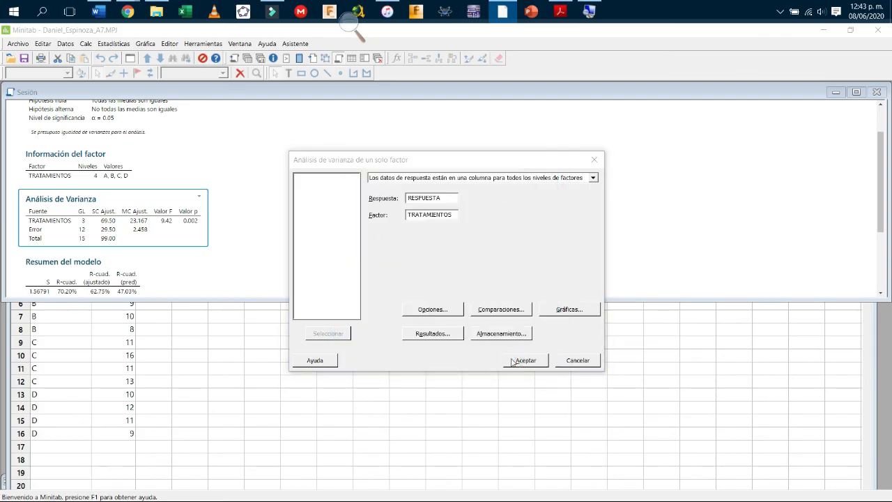
Copy the 95% Tukey simultaneous-interval chart from Minitab.
{"action": "left_click", "coordinate": [308, 111]}
{"action": "left_click_drag", "start_coordinate": [272, 135], "coordinate": [461, 110]}
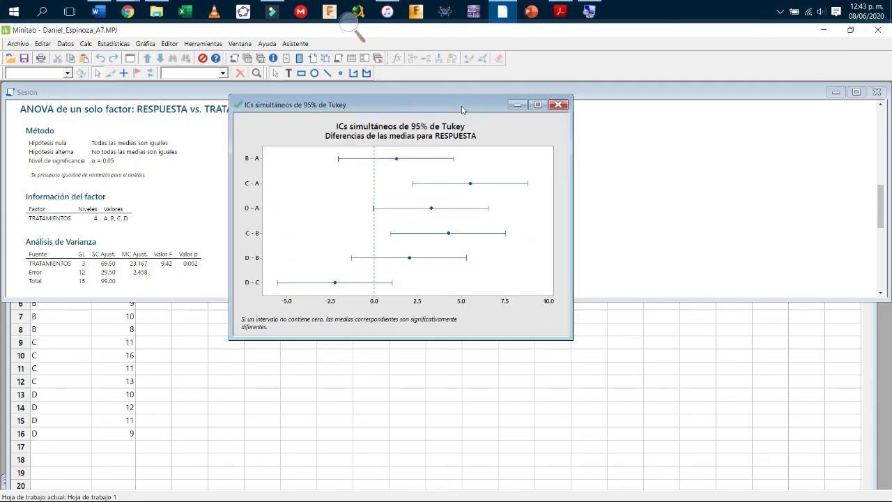
{"action": "right_click", "coordinate": [407, 188]}
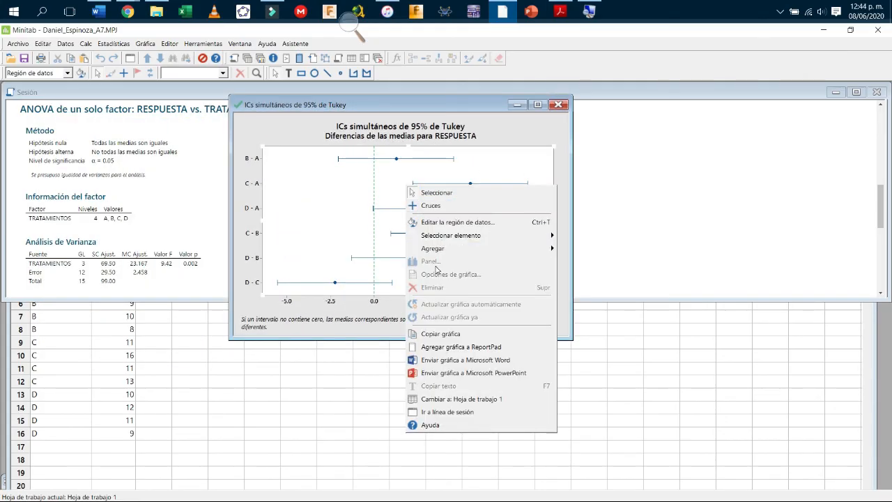
{"action": "left_click", "coordinate": [460, 340]}
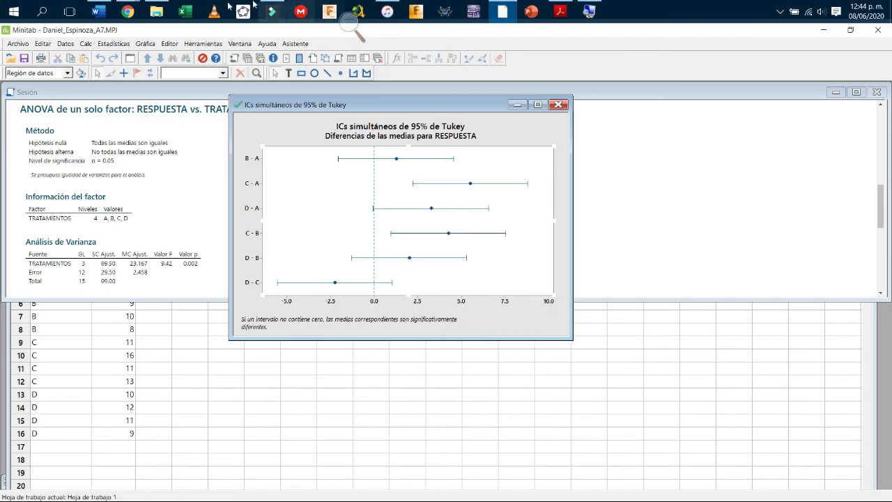
{"action": "left_click", "coordinate": [102, 12]}
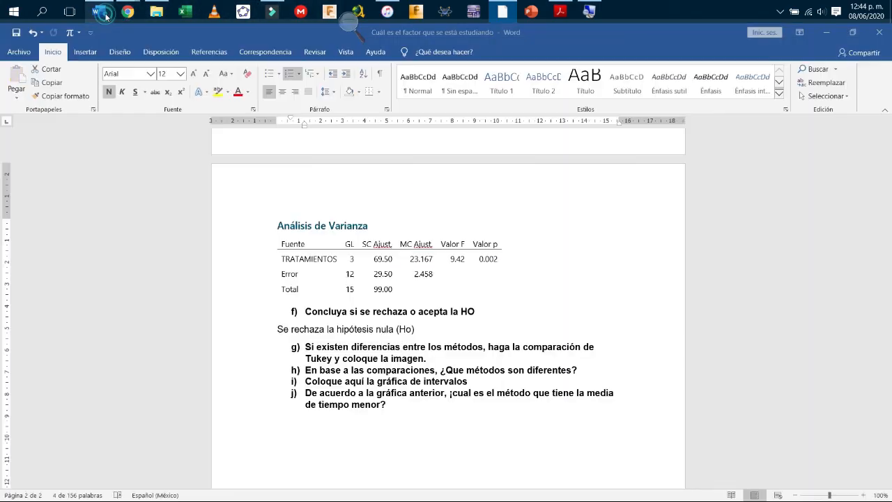
Paste the Tukey 95% interval chart on a new line after item g), removing the extra h) item.
{"action": "left_click", "coordinate": [480, 360]}
{"action": "key", "text": "Return"}
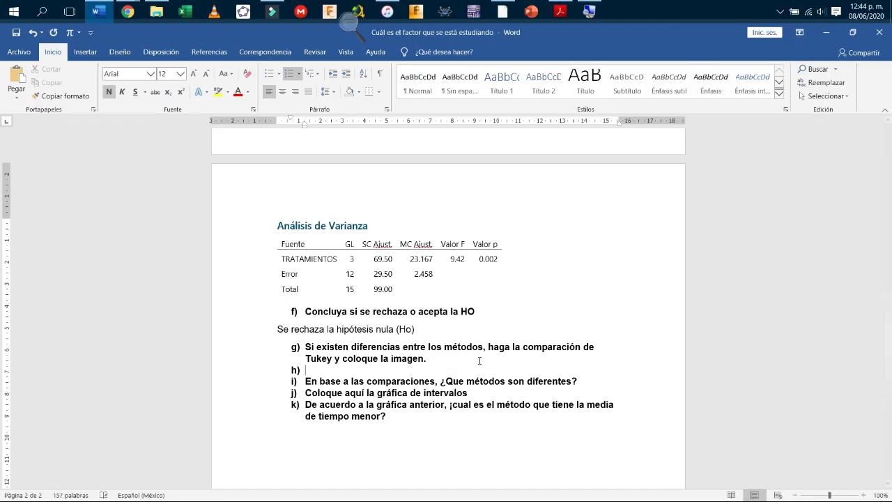
{"action": "key", "text": "ctrl+v"}
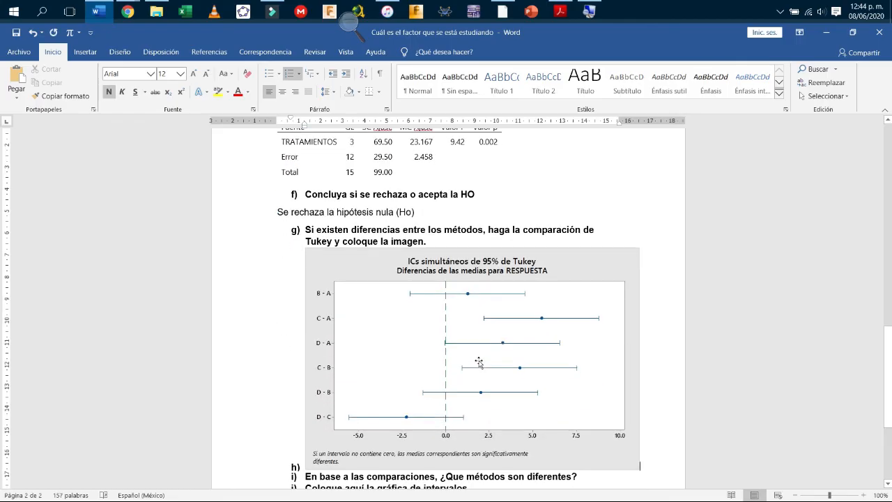
{"action": "key", "text": "ctrl+z"}
{"action": "key", "text": "ctrl+z"}
{"action": "key", "text": "ctrl+v"}
{"action": "scroll", "coordinate": [479, 362], "scroll_direction": "down", "scroll_amount": 2}
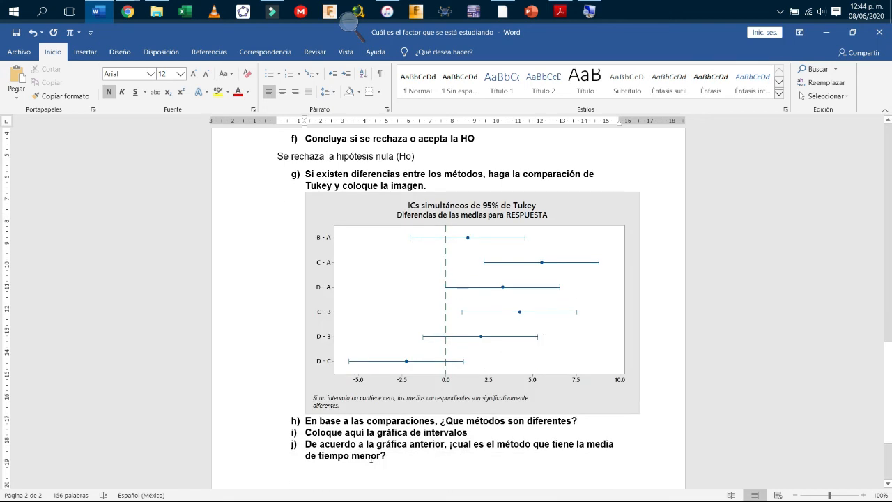
{"action": "left_click", "coordinate": [478, 315]}
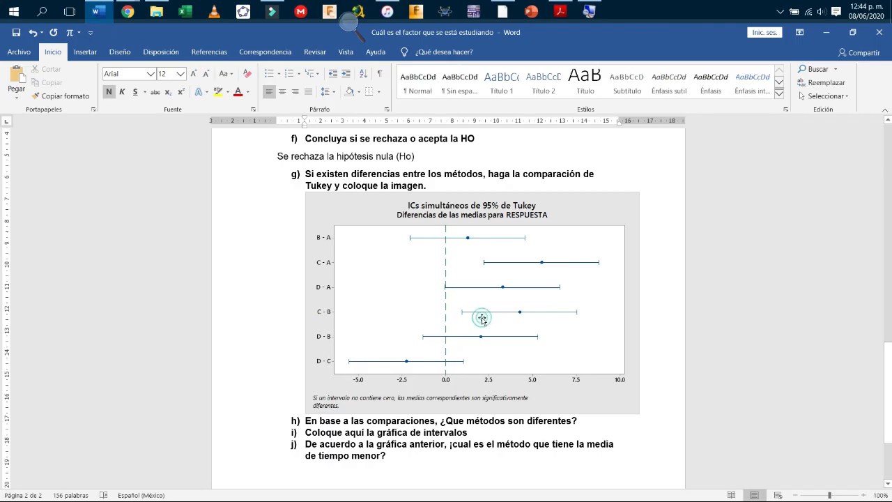